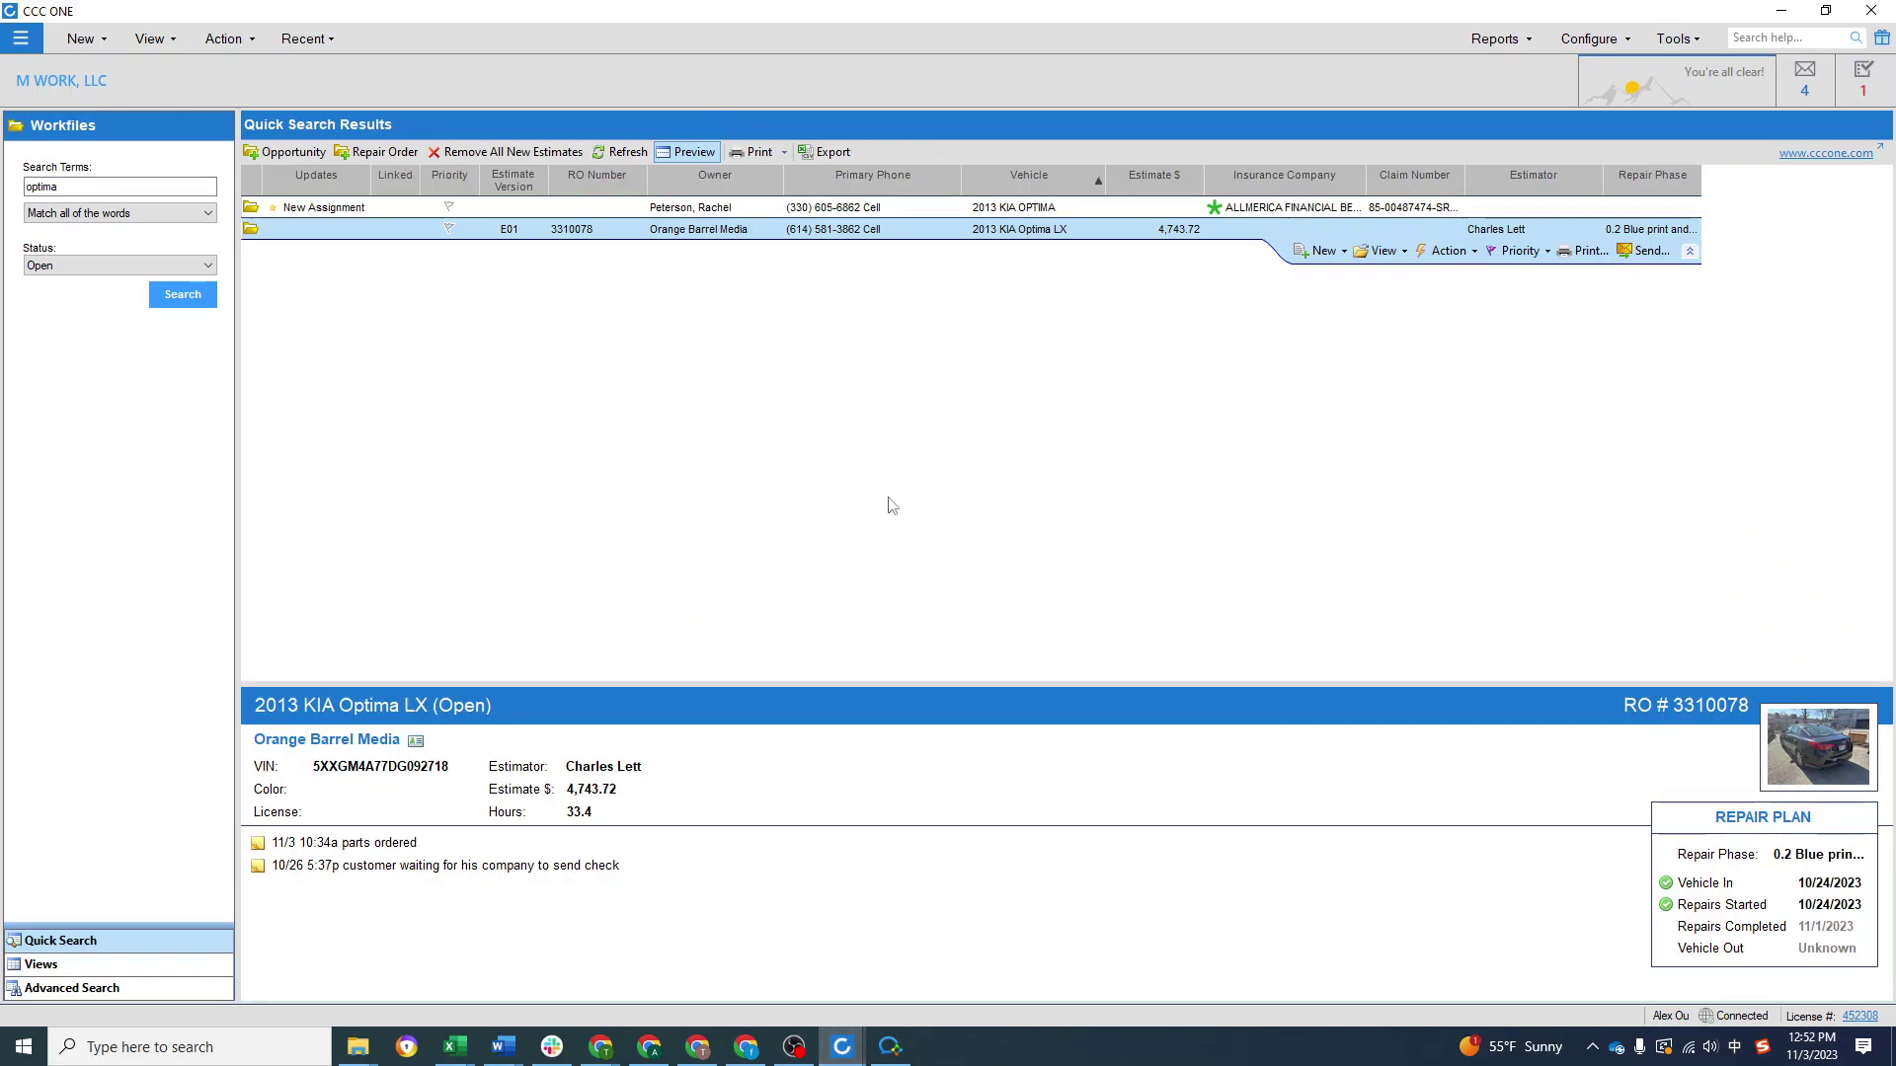
Step: Compare previews of both 2013 KIA Optima workfiles, ending on the new ALLMERICA open-shop assignment
{"action": "left_click", "coordinate": [140, 186]}
{"action": "left_click", "coordinate": [790, 209]}
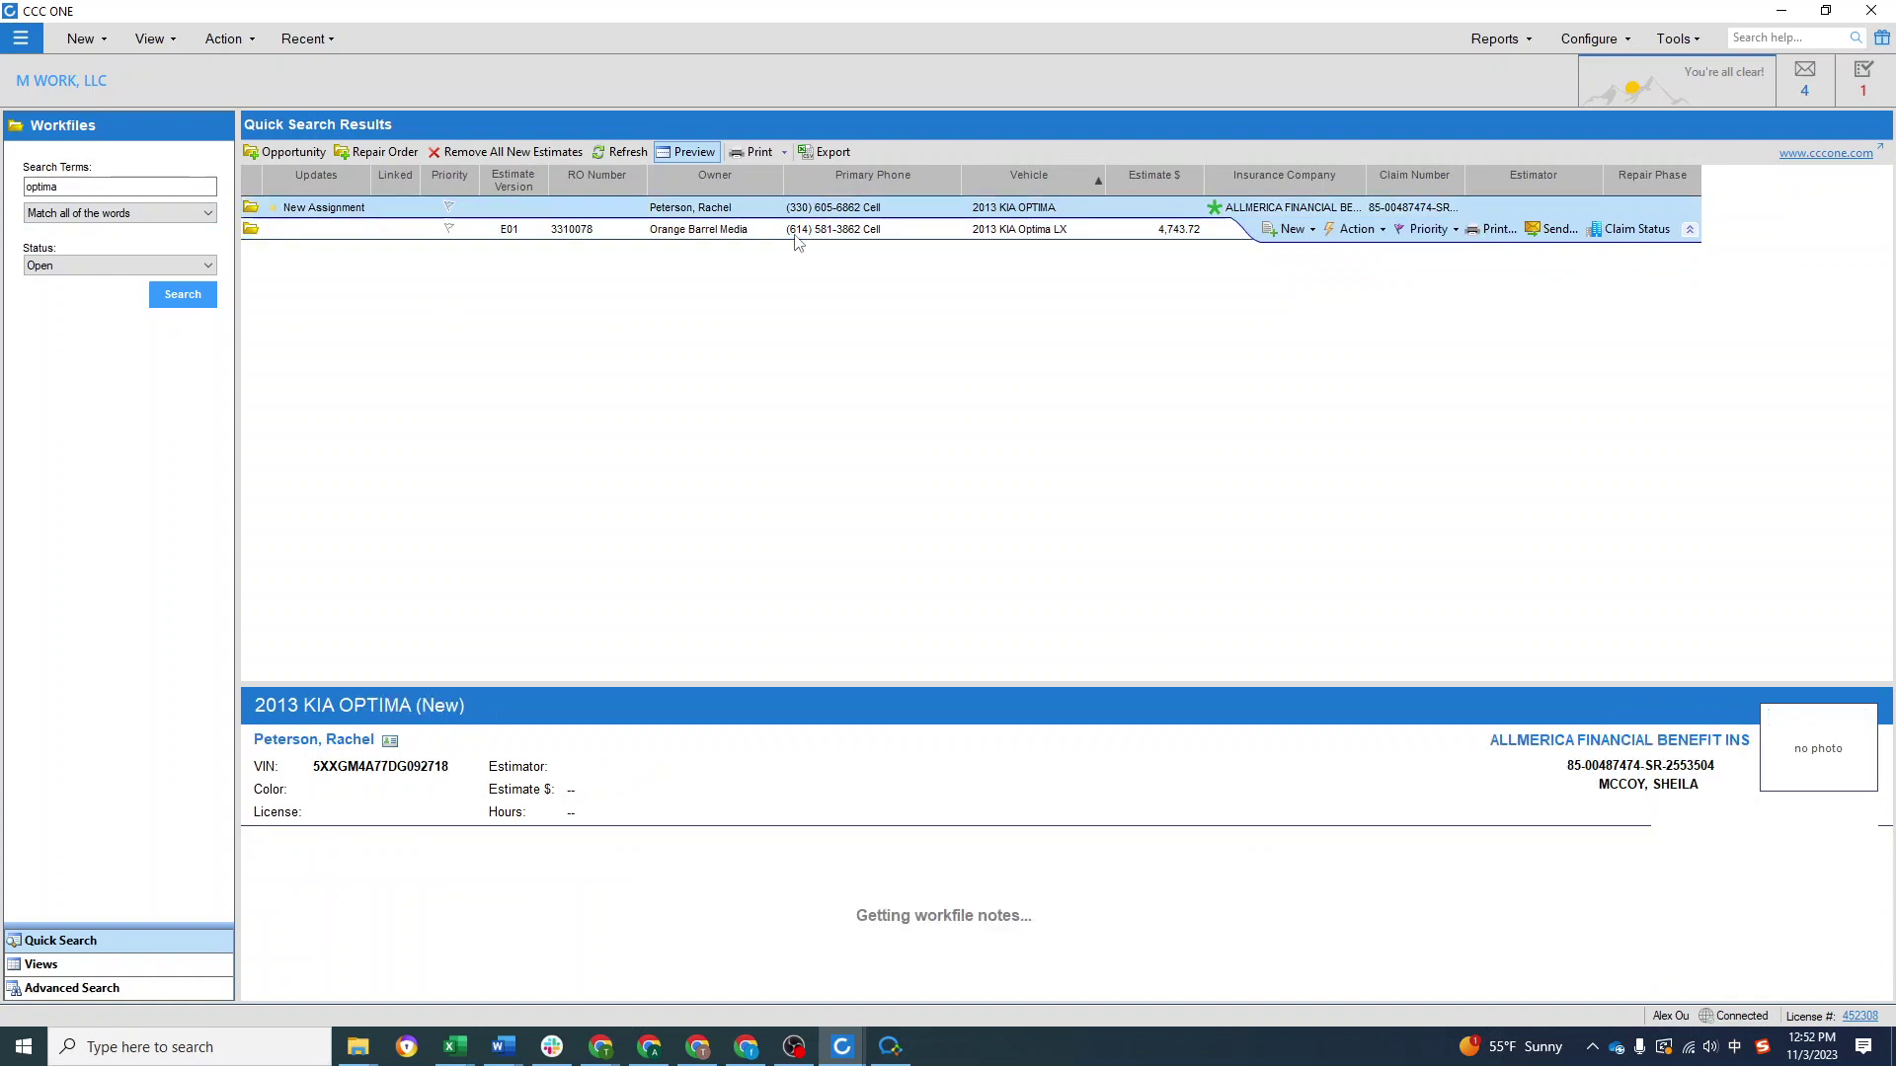
{"action": "left_click", "coordinate": [796, 233]}
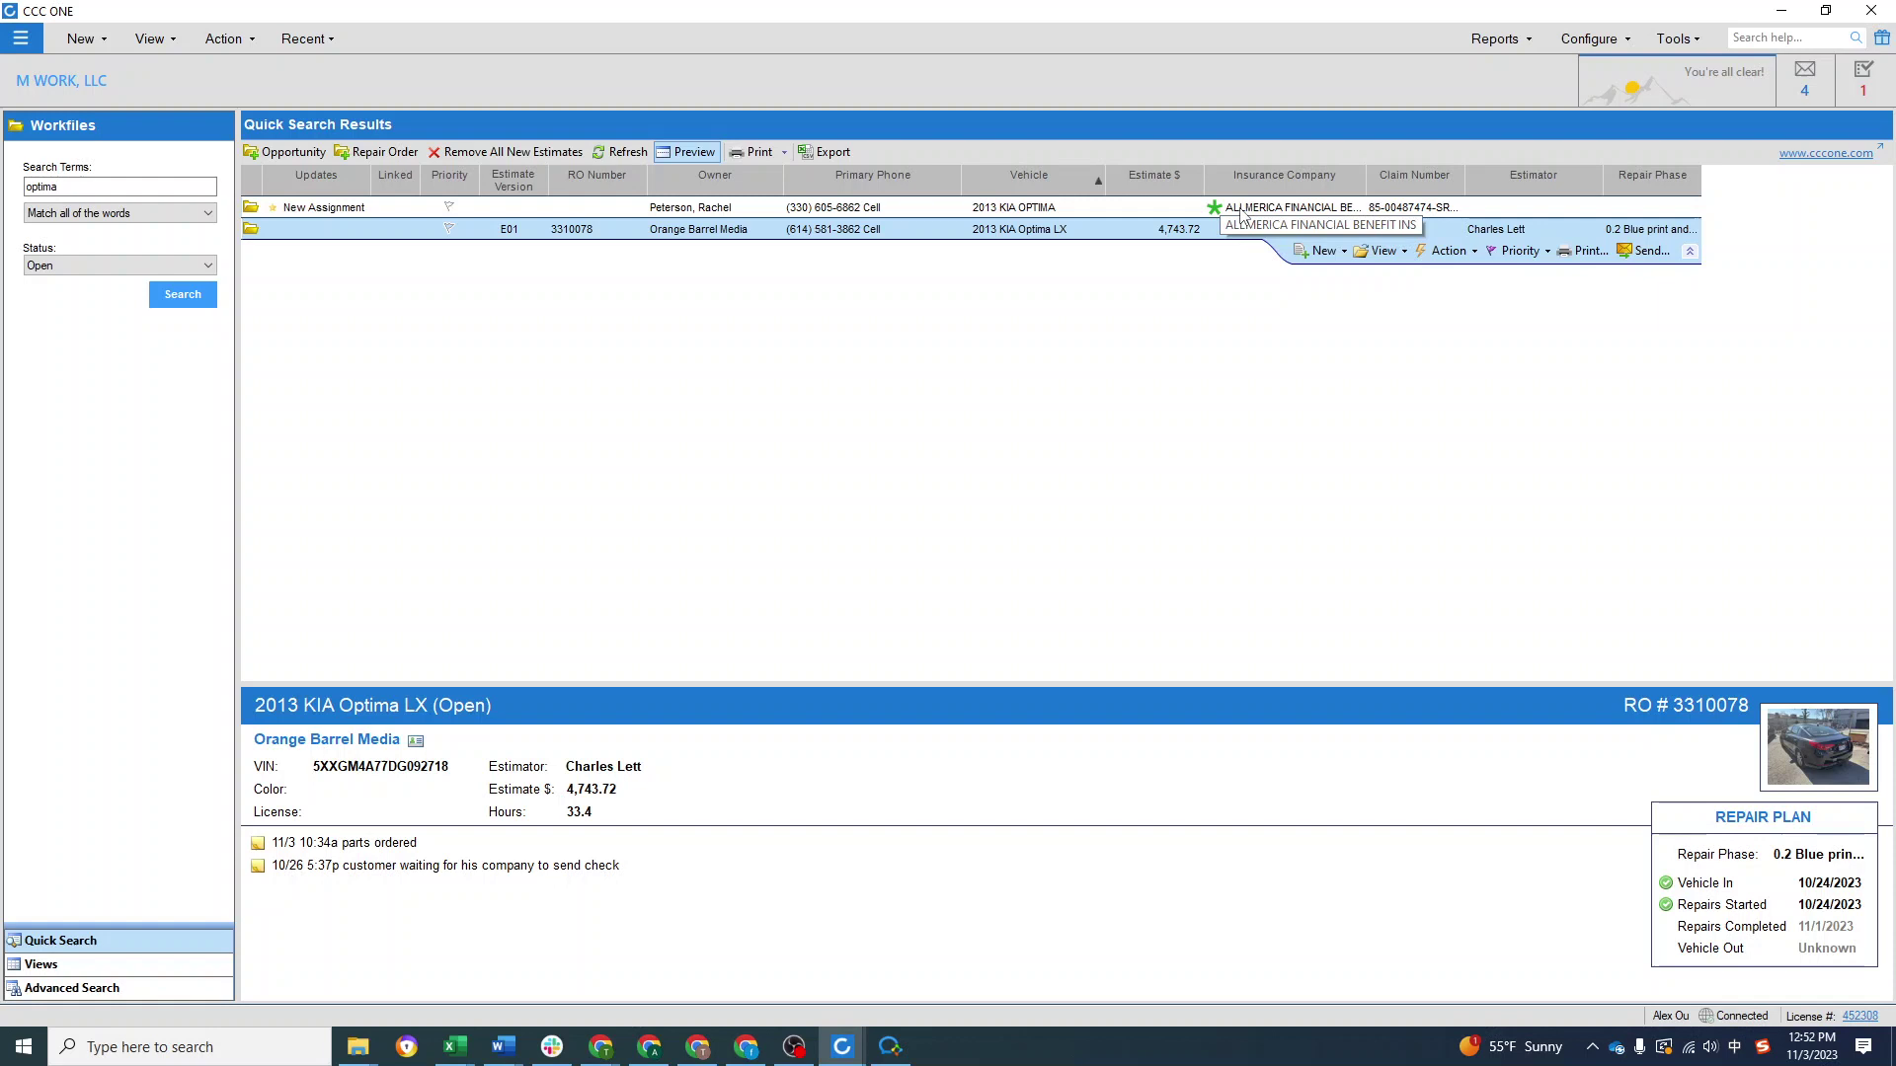
{"action": "left_click", "coordinate": [1201, 211]}
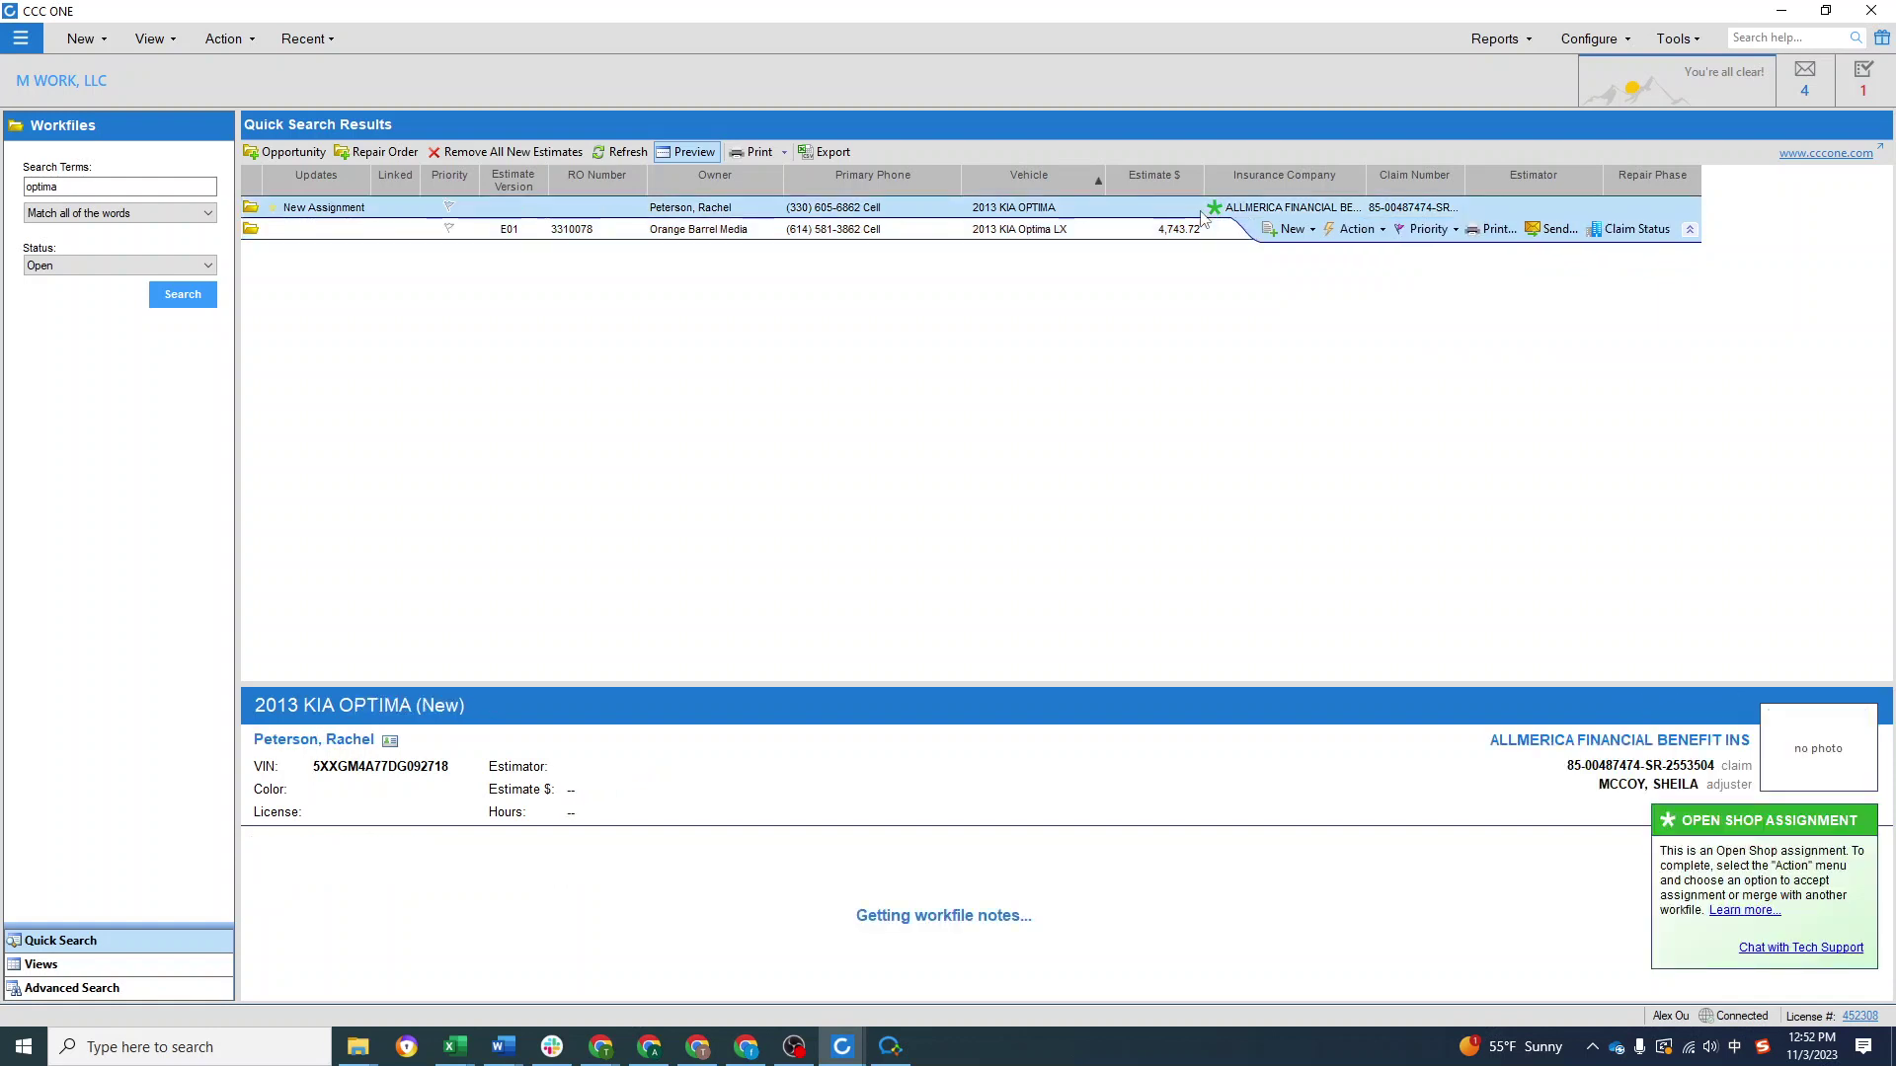
{"action": "left_click", "coordinate": [829, 231]}
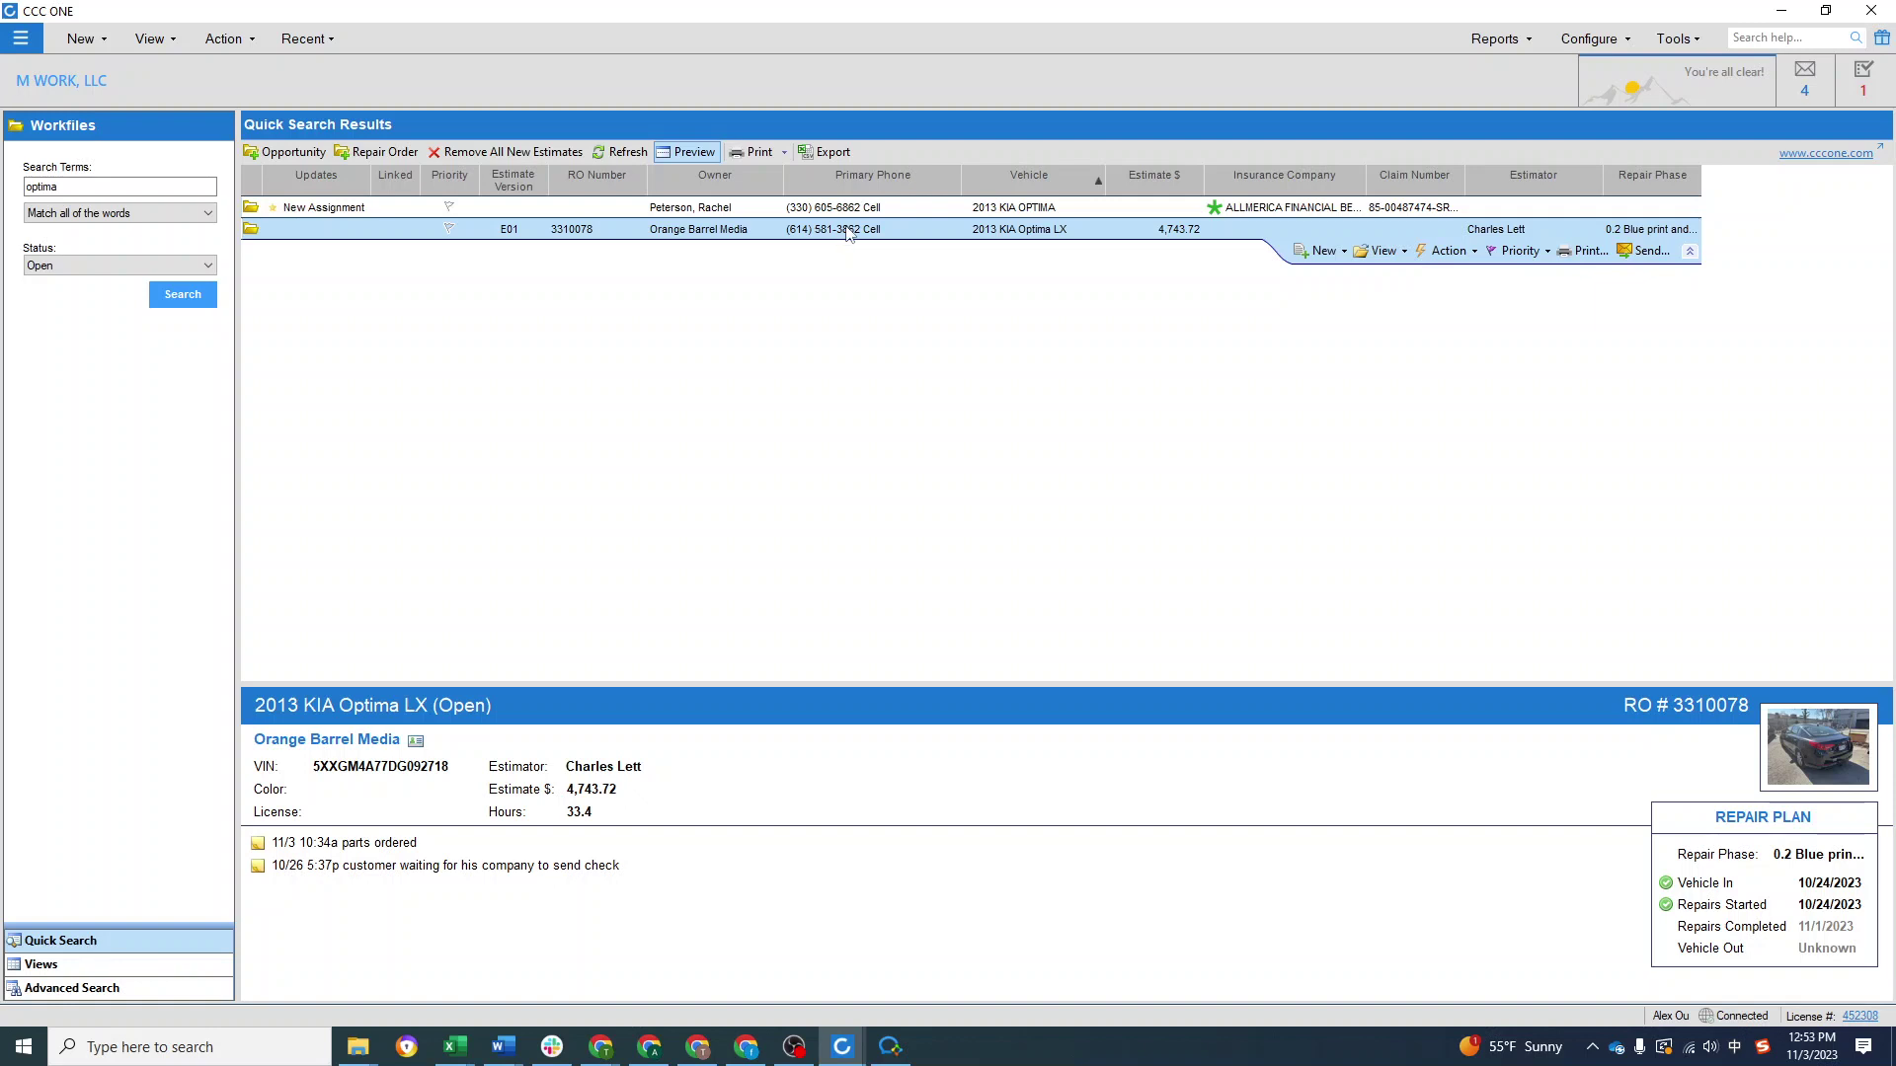
{"action": "left_click", "coordinate": [1147, 209]}
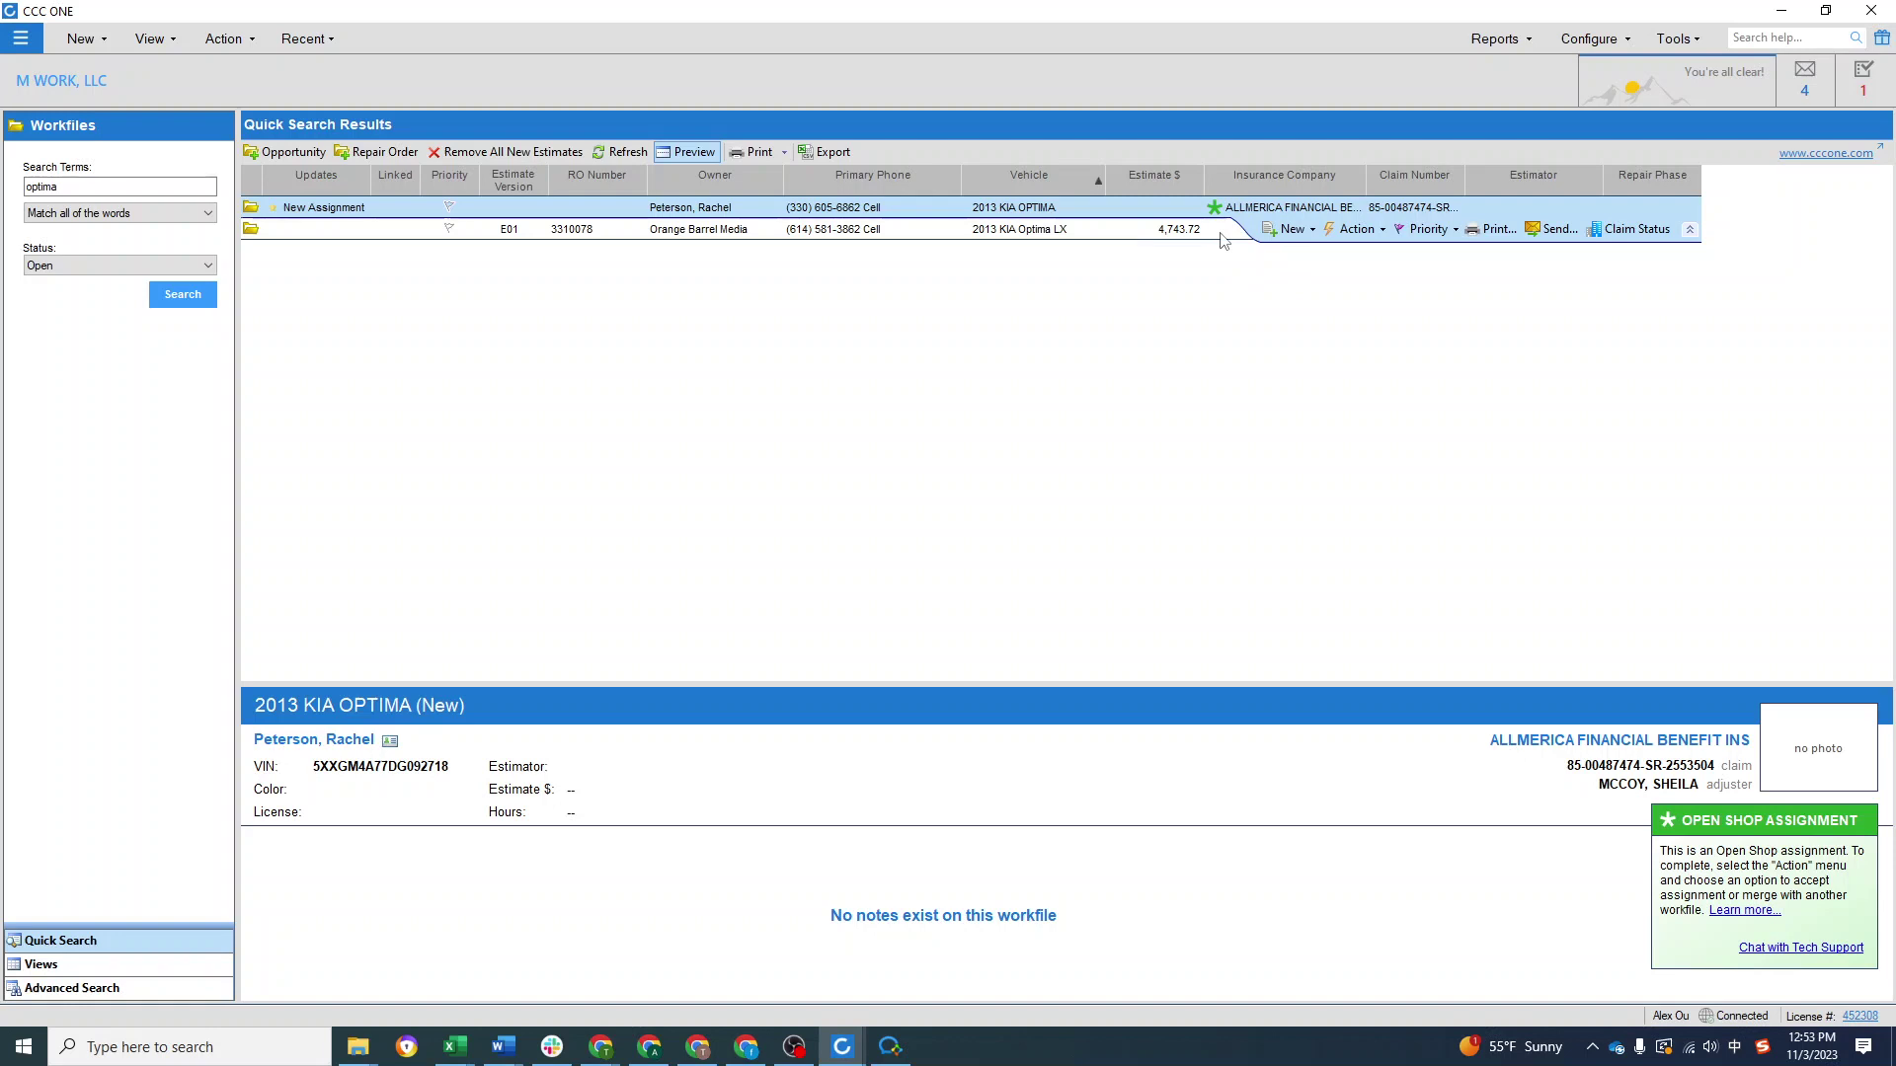
{"action": "left_click", "coordinate": [1331, 237]}
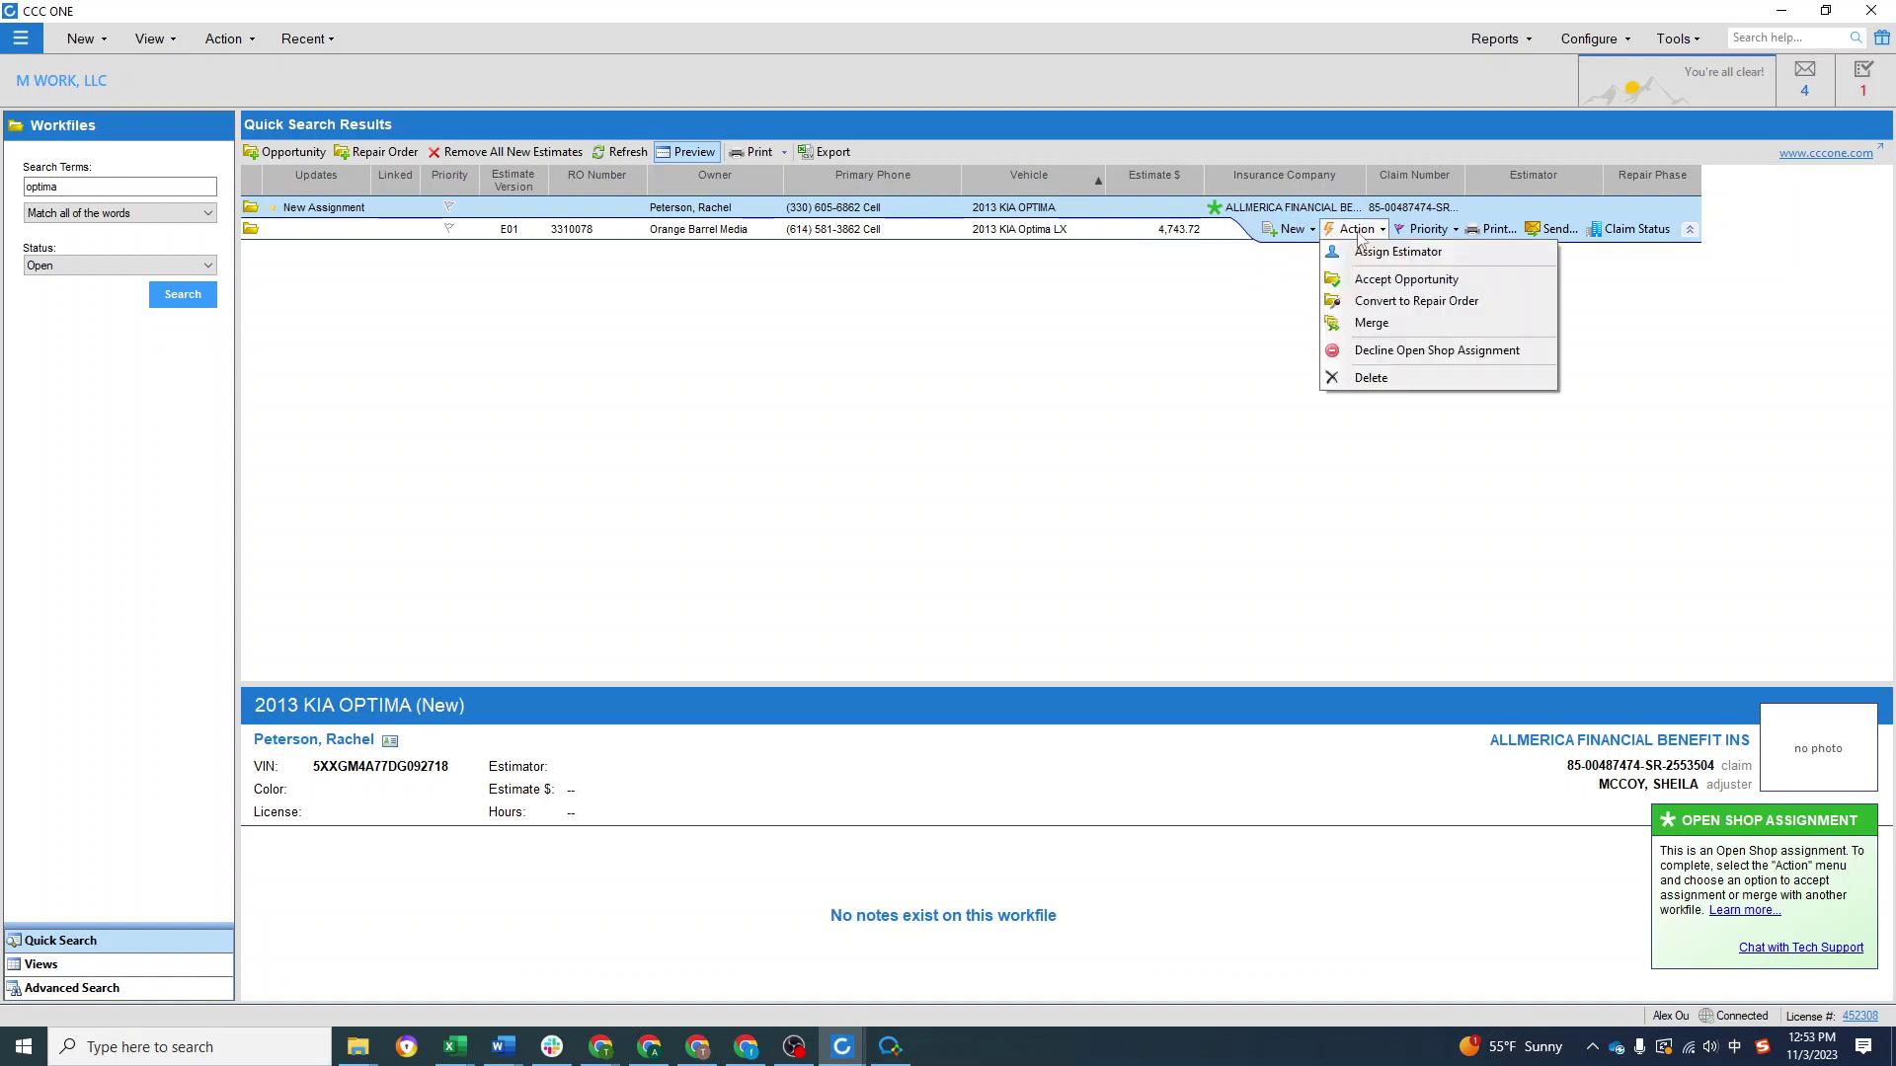
{"action": "left_click", "coordinate": [1393, 326]}
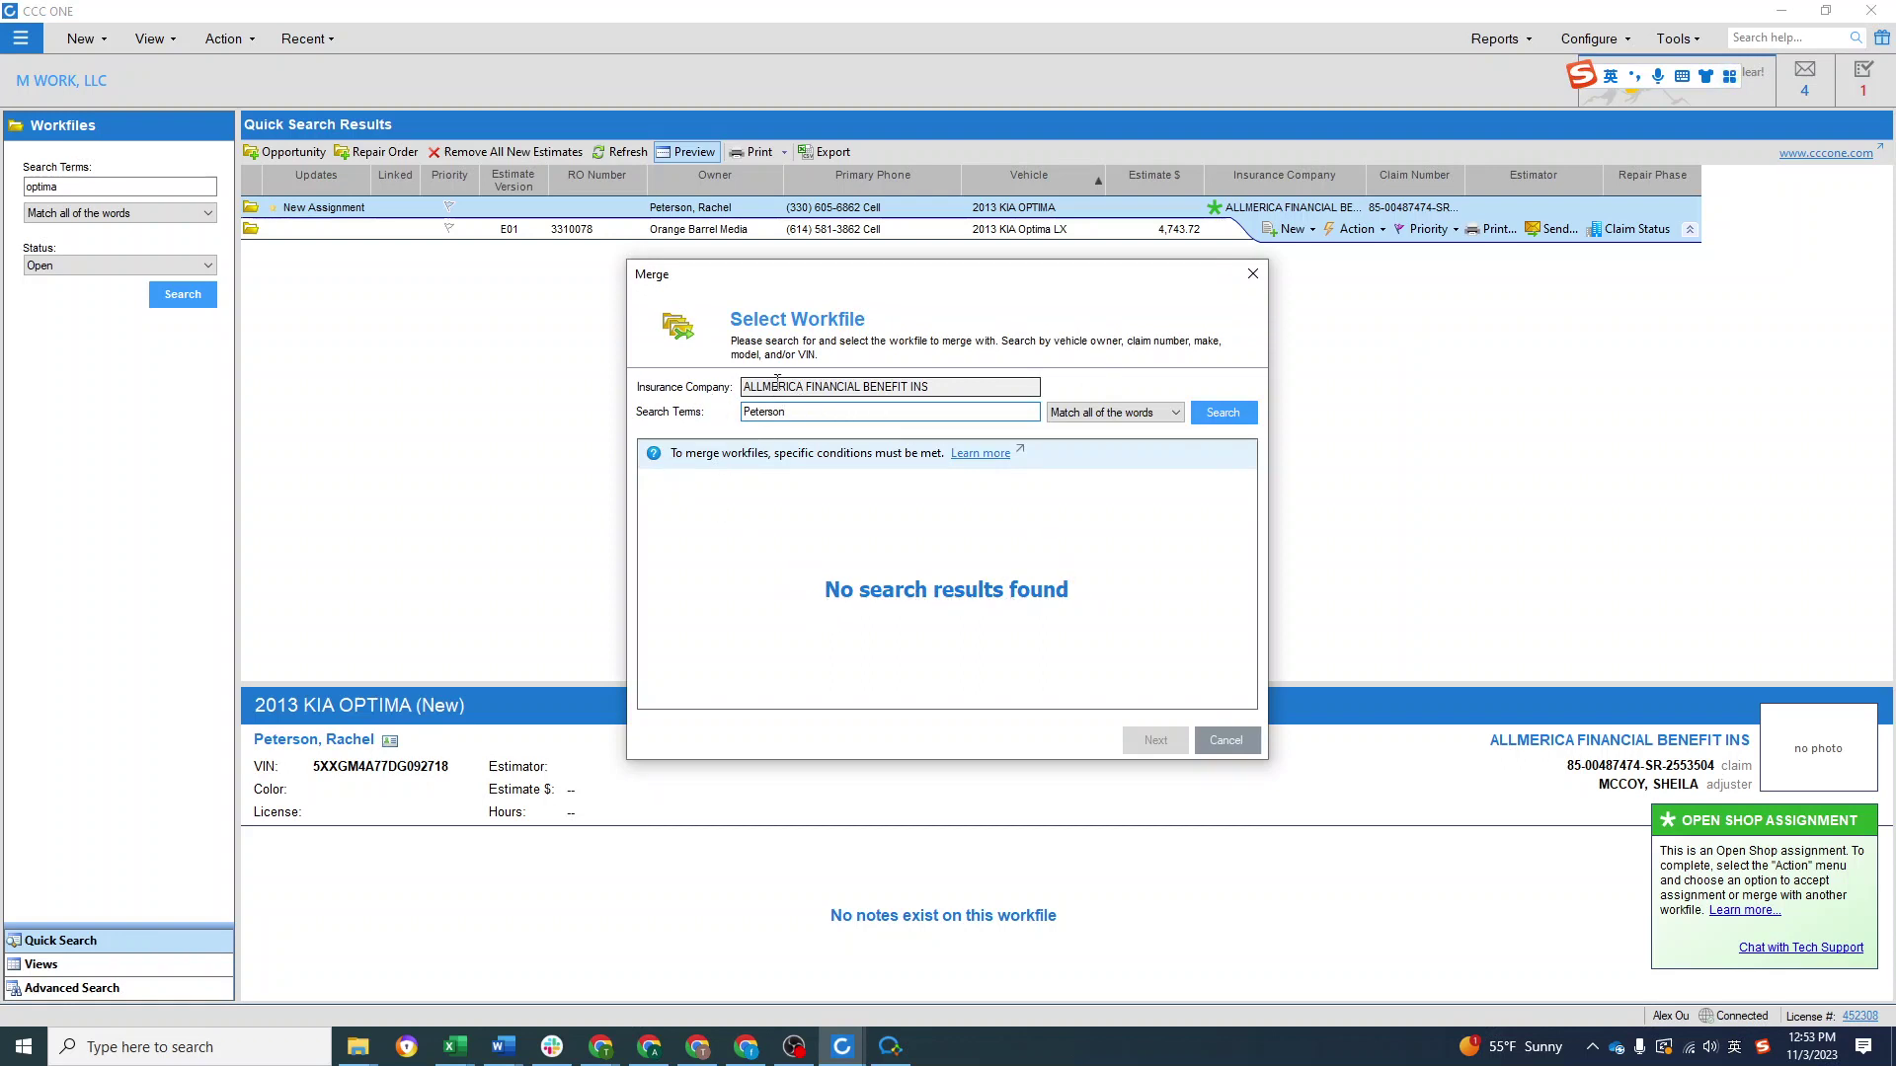
{"action": "left_click_drag", "start_coordinate": [967, 281], "coordinate": [835, 312]}
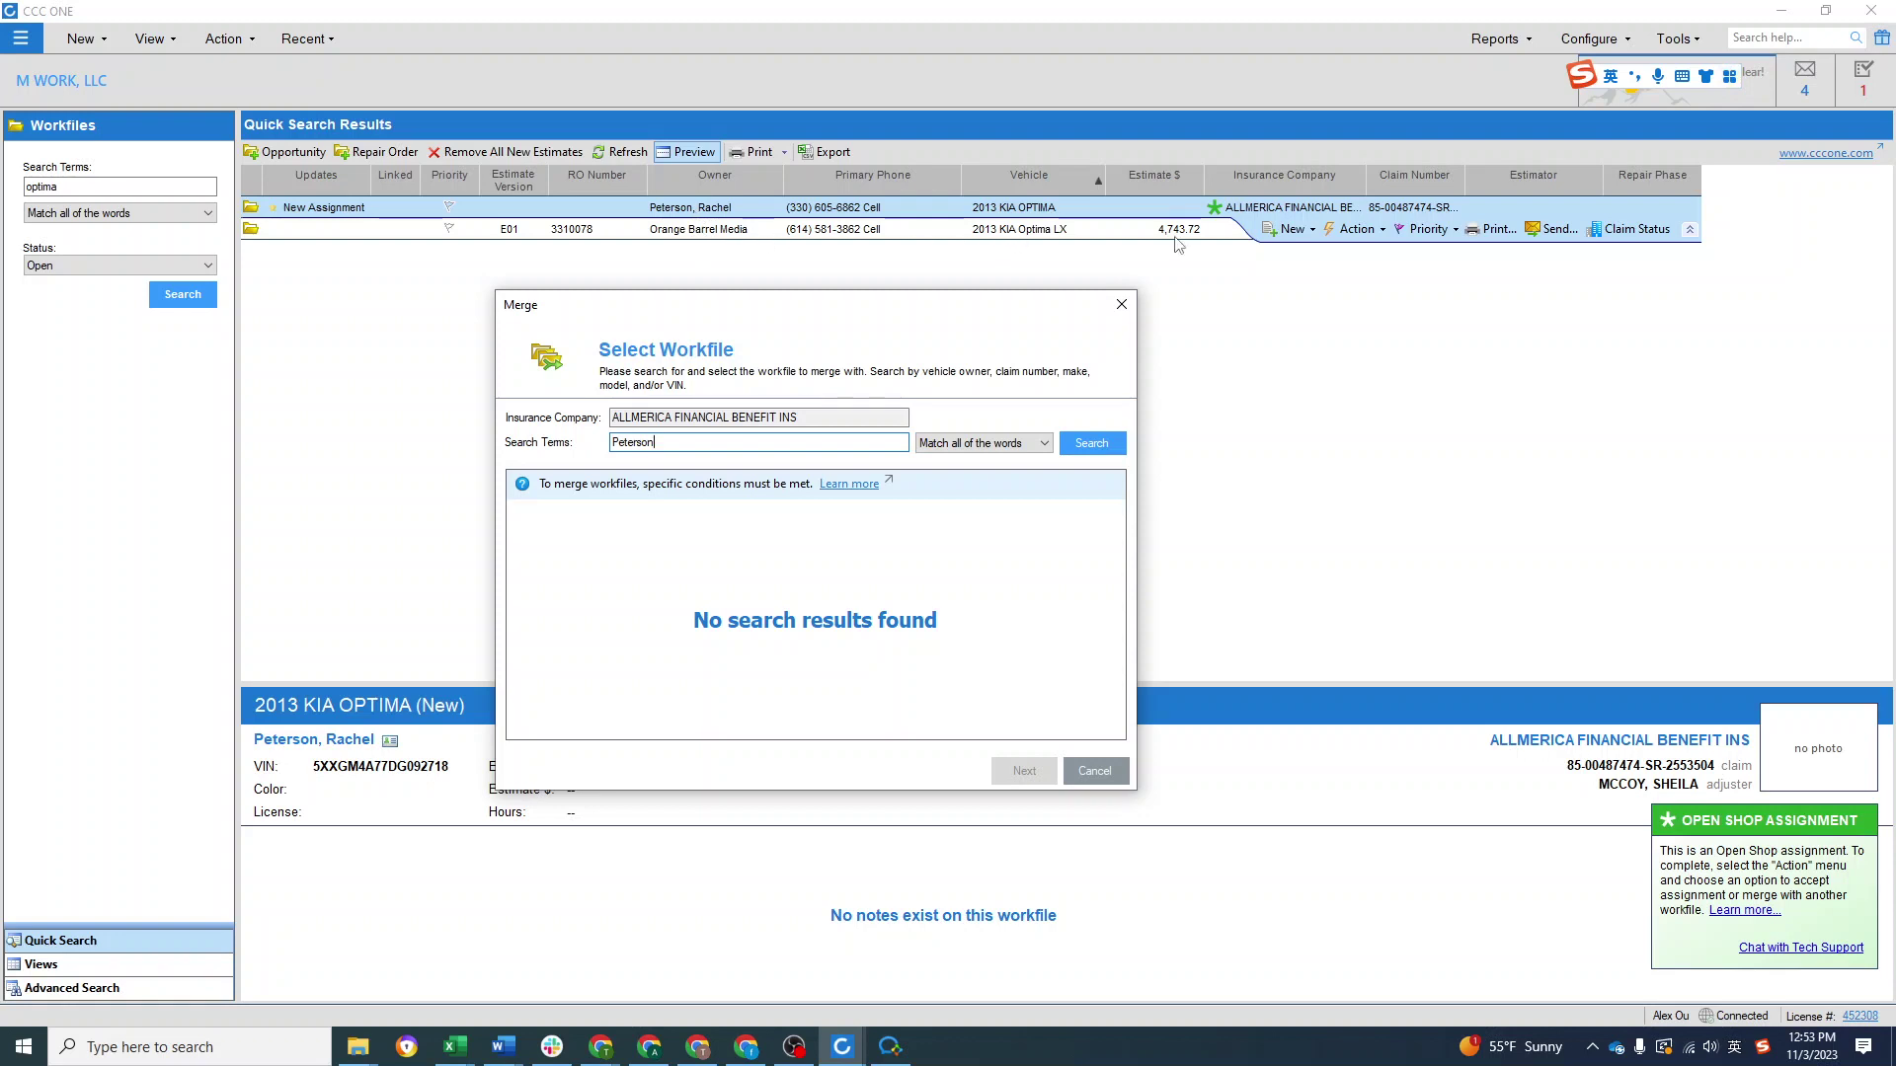
{"action": "left_click", "coordinate": [1119, 310]}
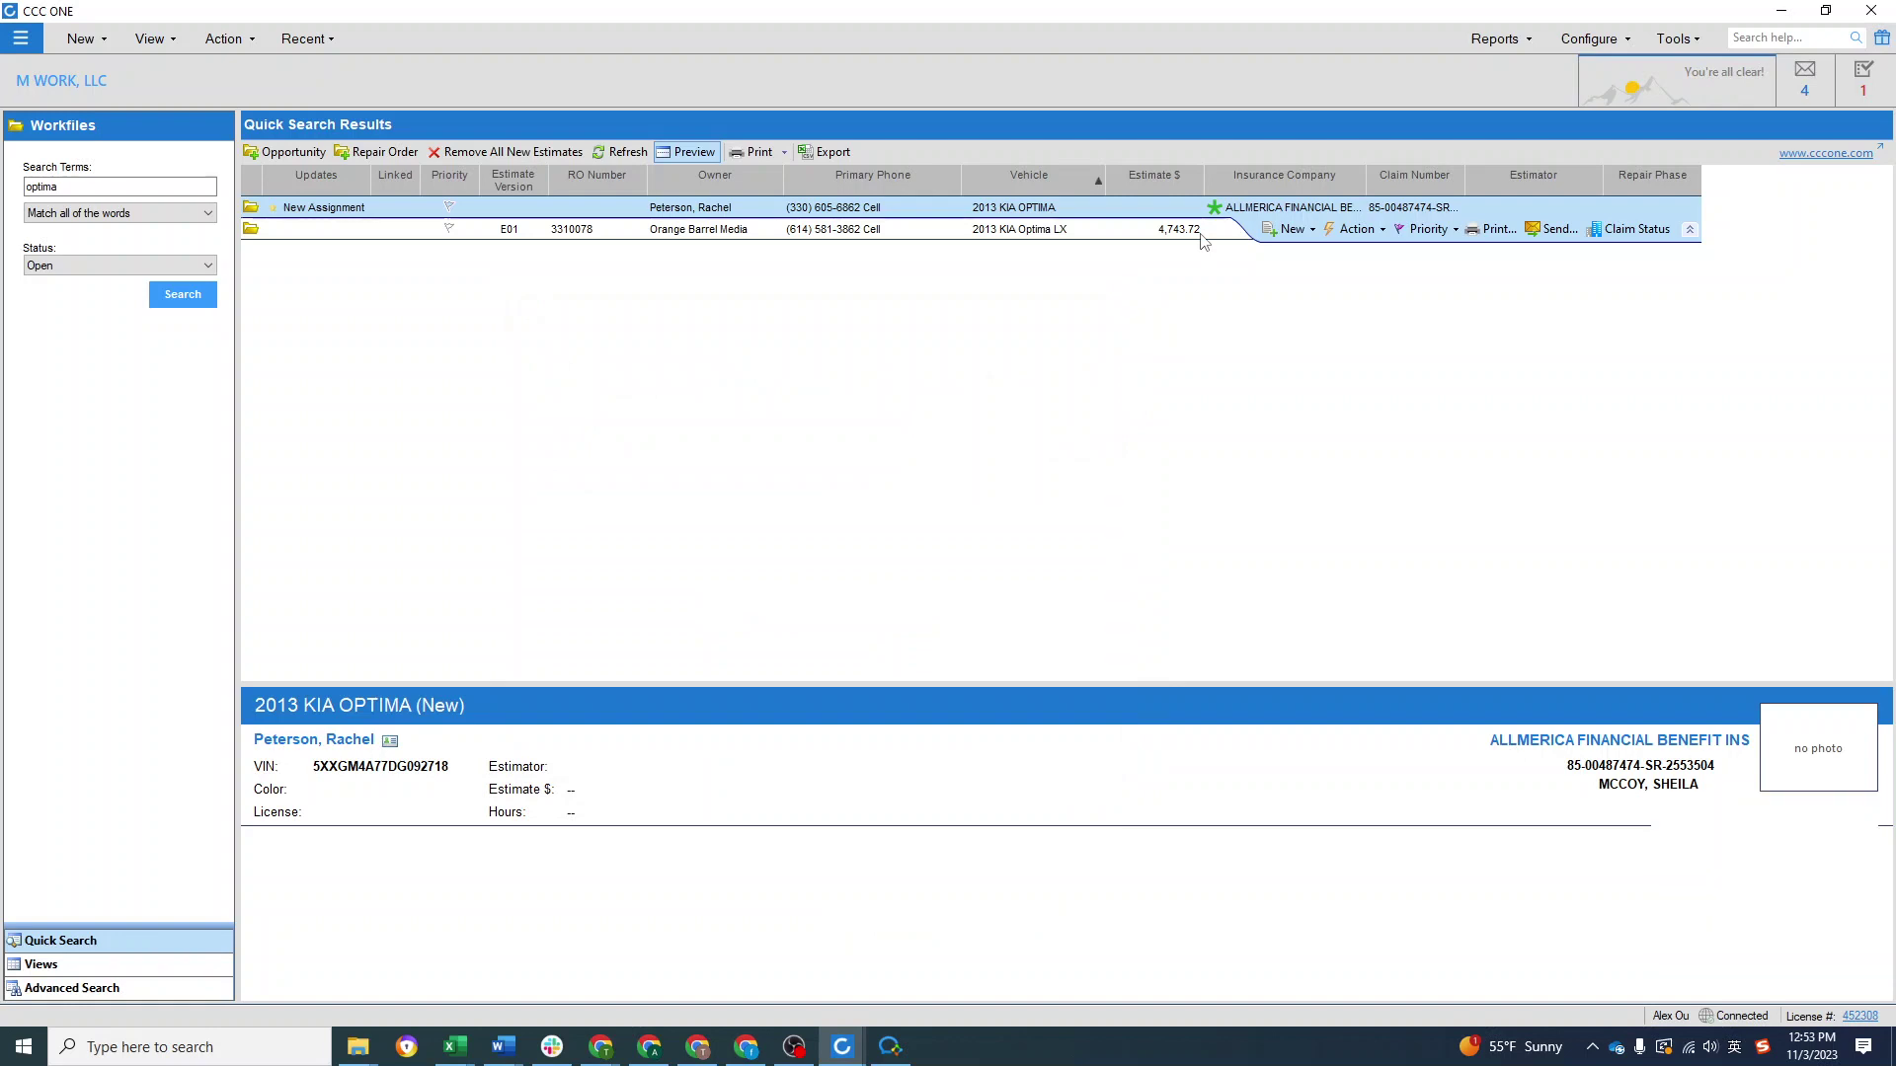
{"action": "left_click", "coordinate": [1202, 235]}
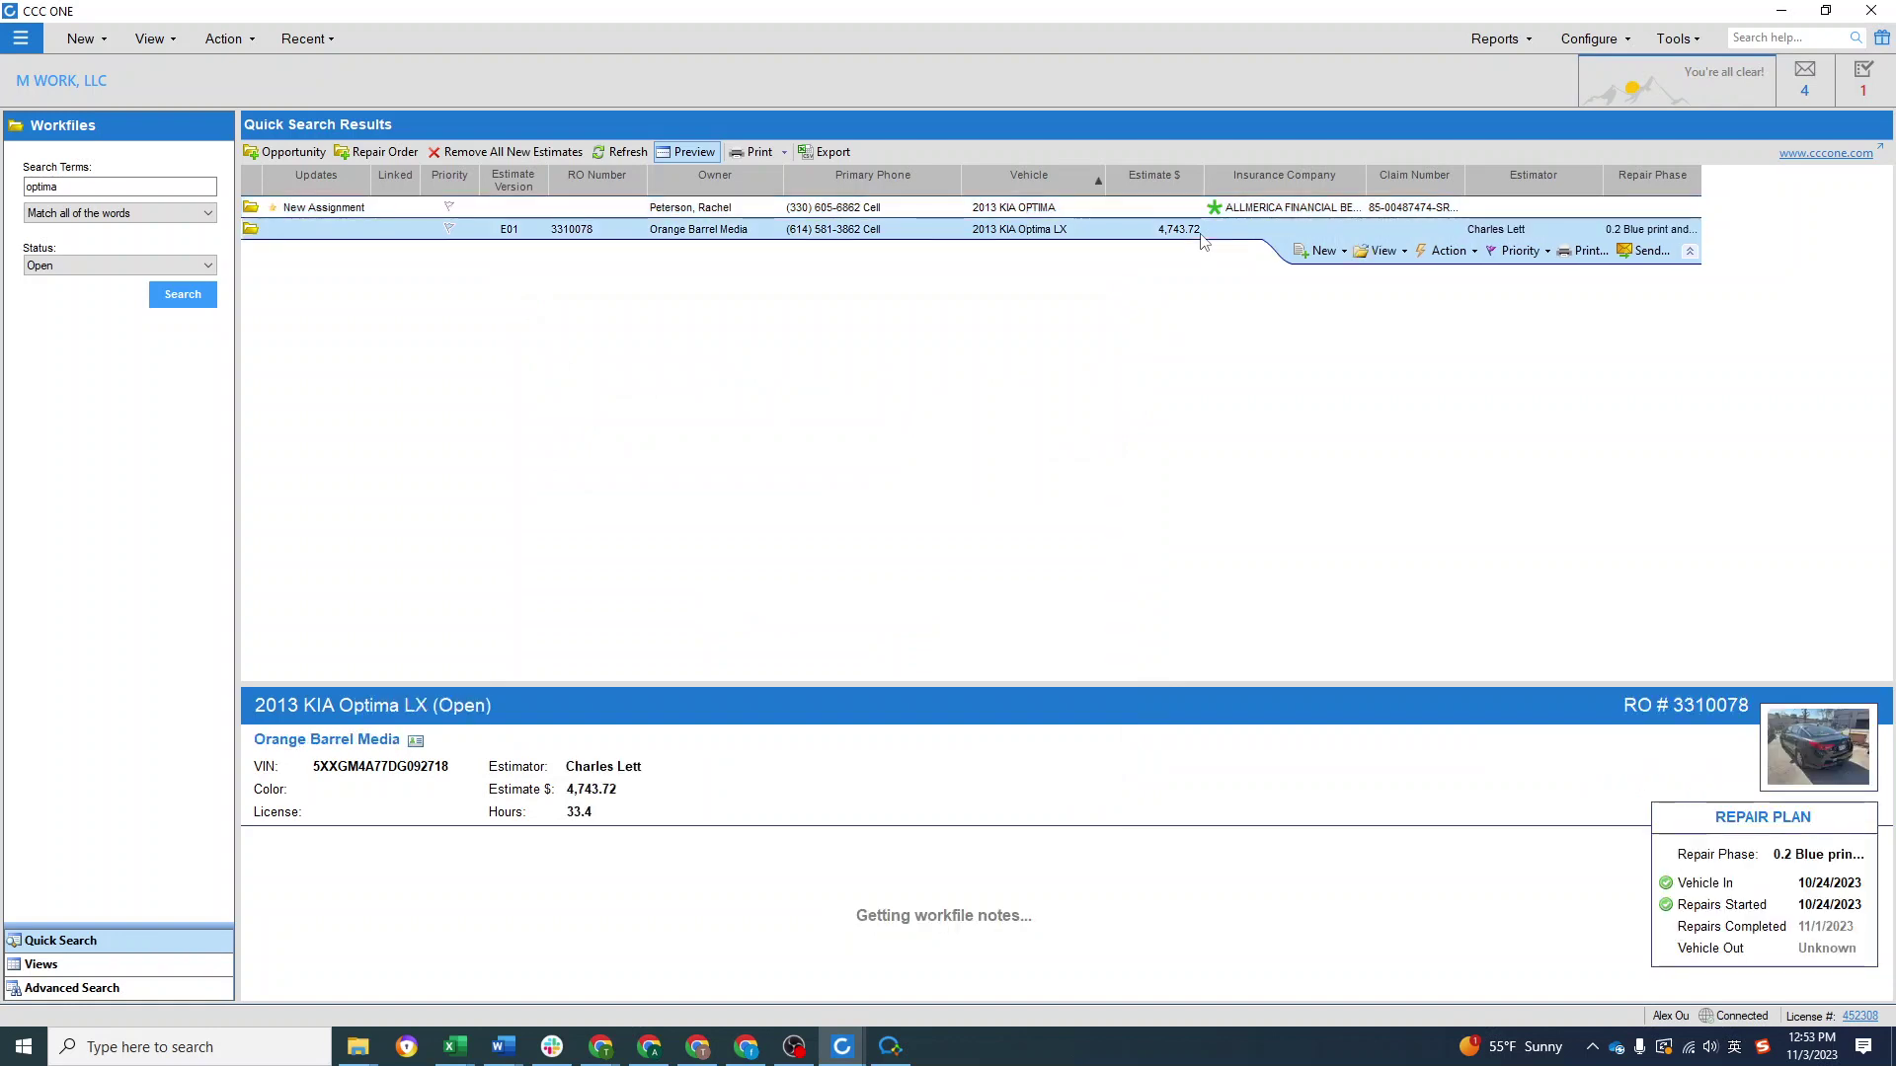
{"action": "left_click", "coordinate": [1085, 211]}
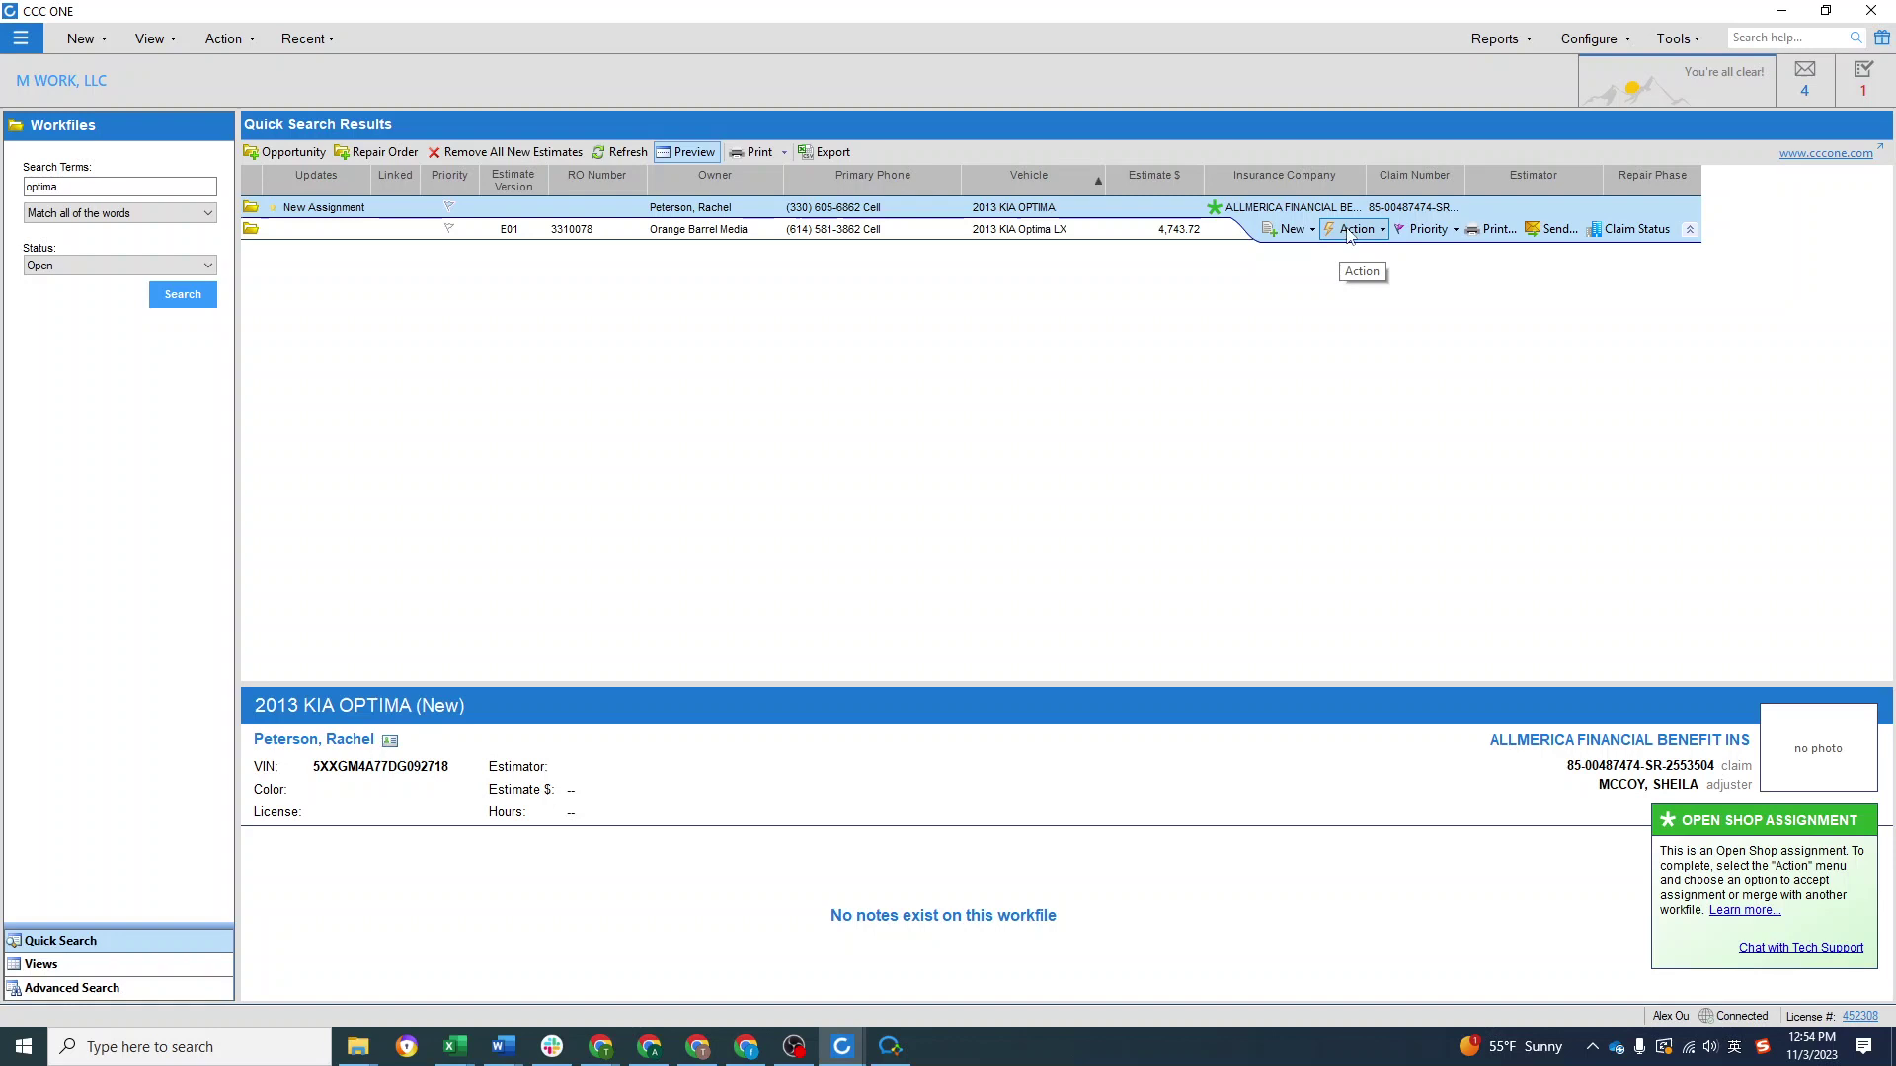
{"action": "left_click", "coordinate": [1206, 233]}
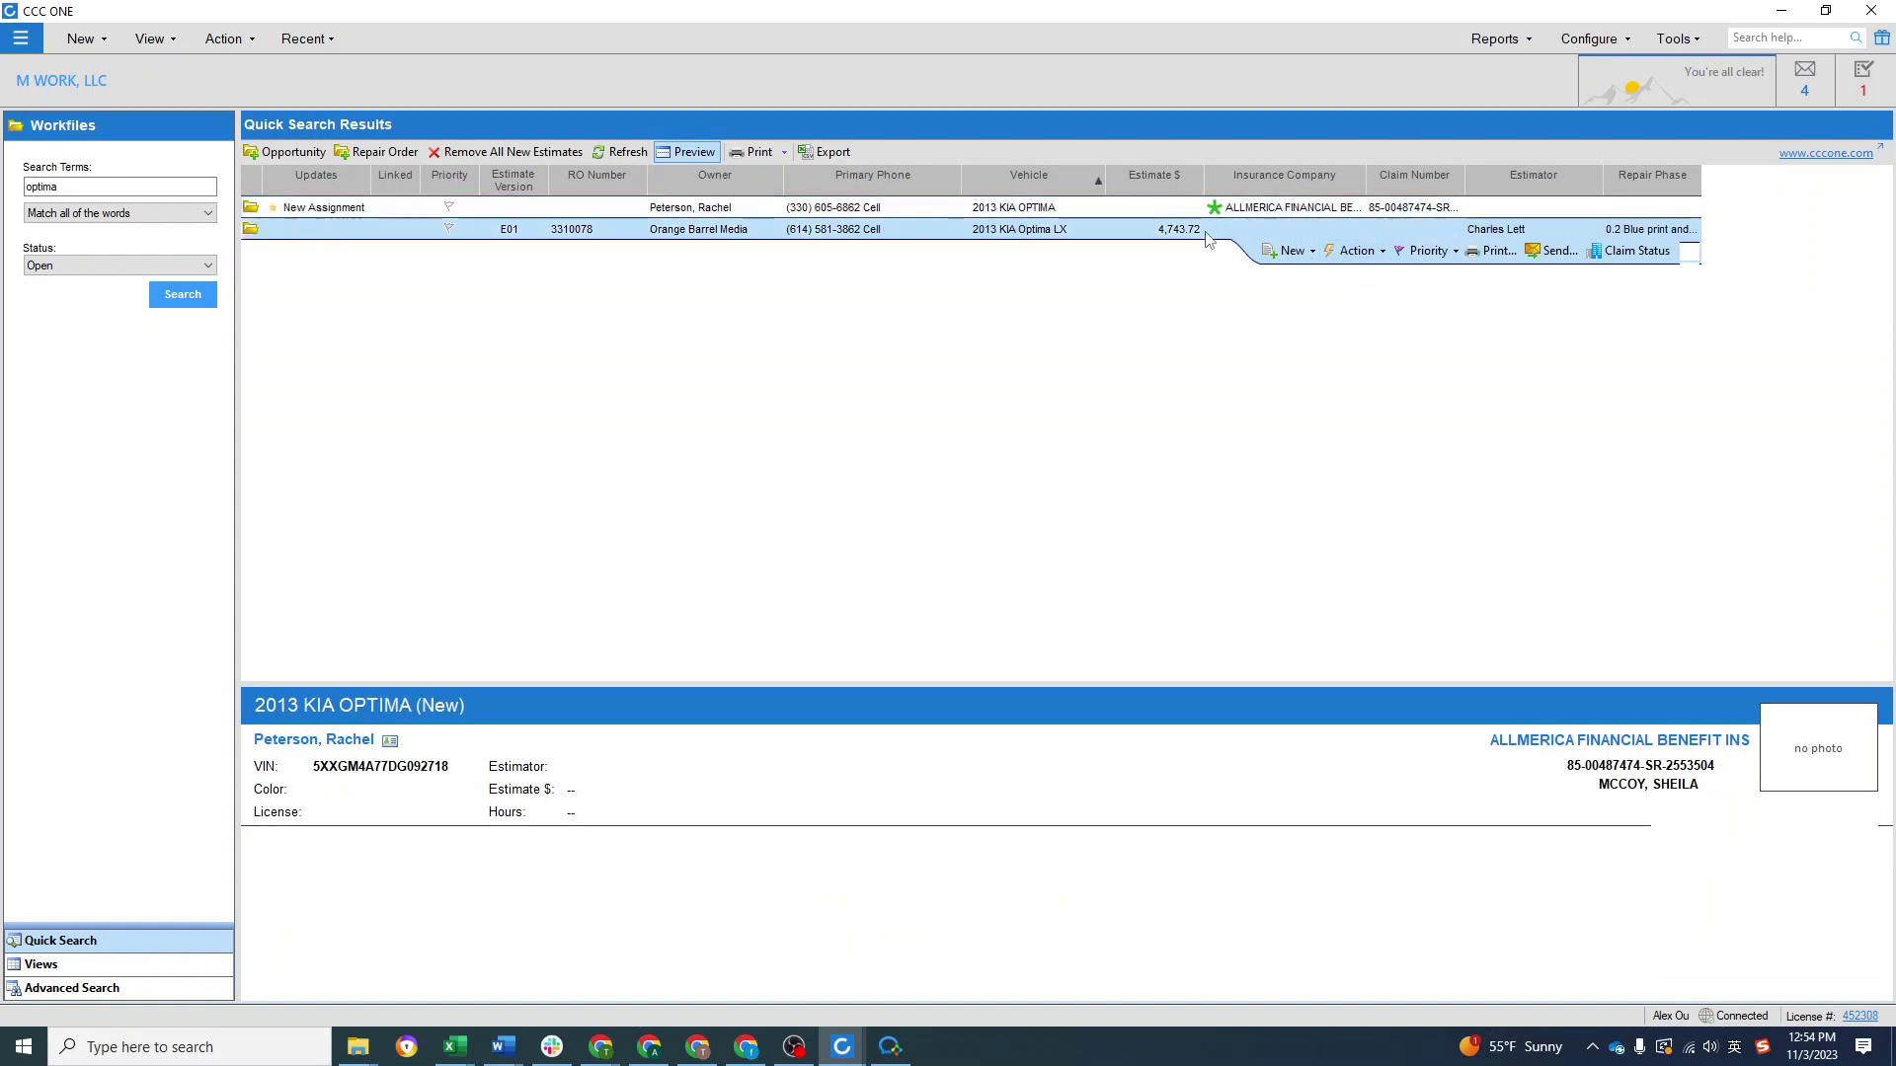
{"action": "left_click", "coordinate": [1089, 213]}
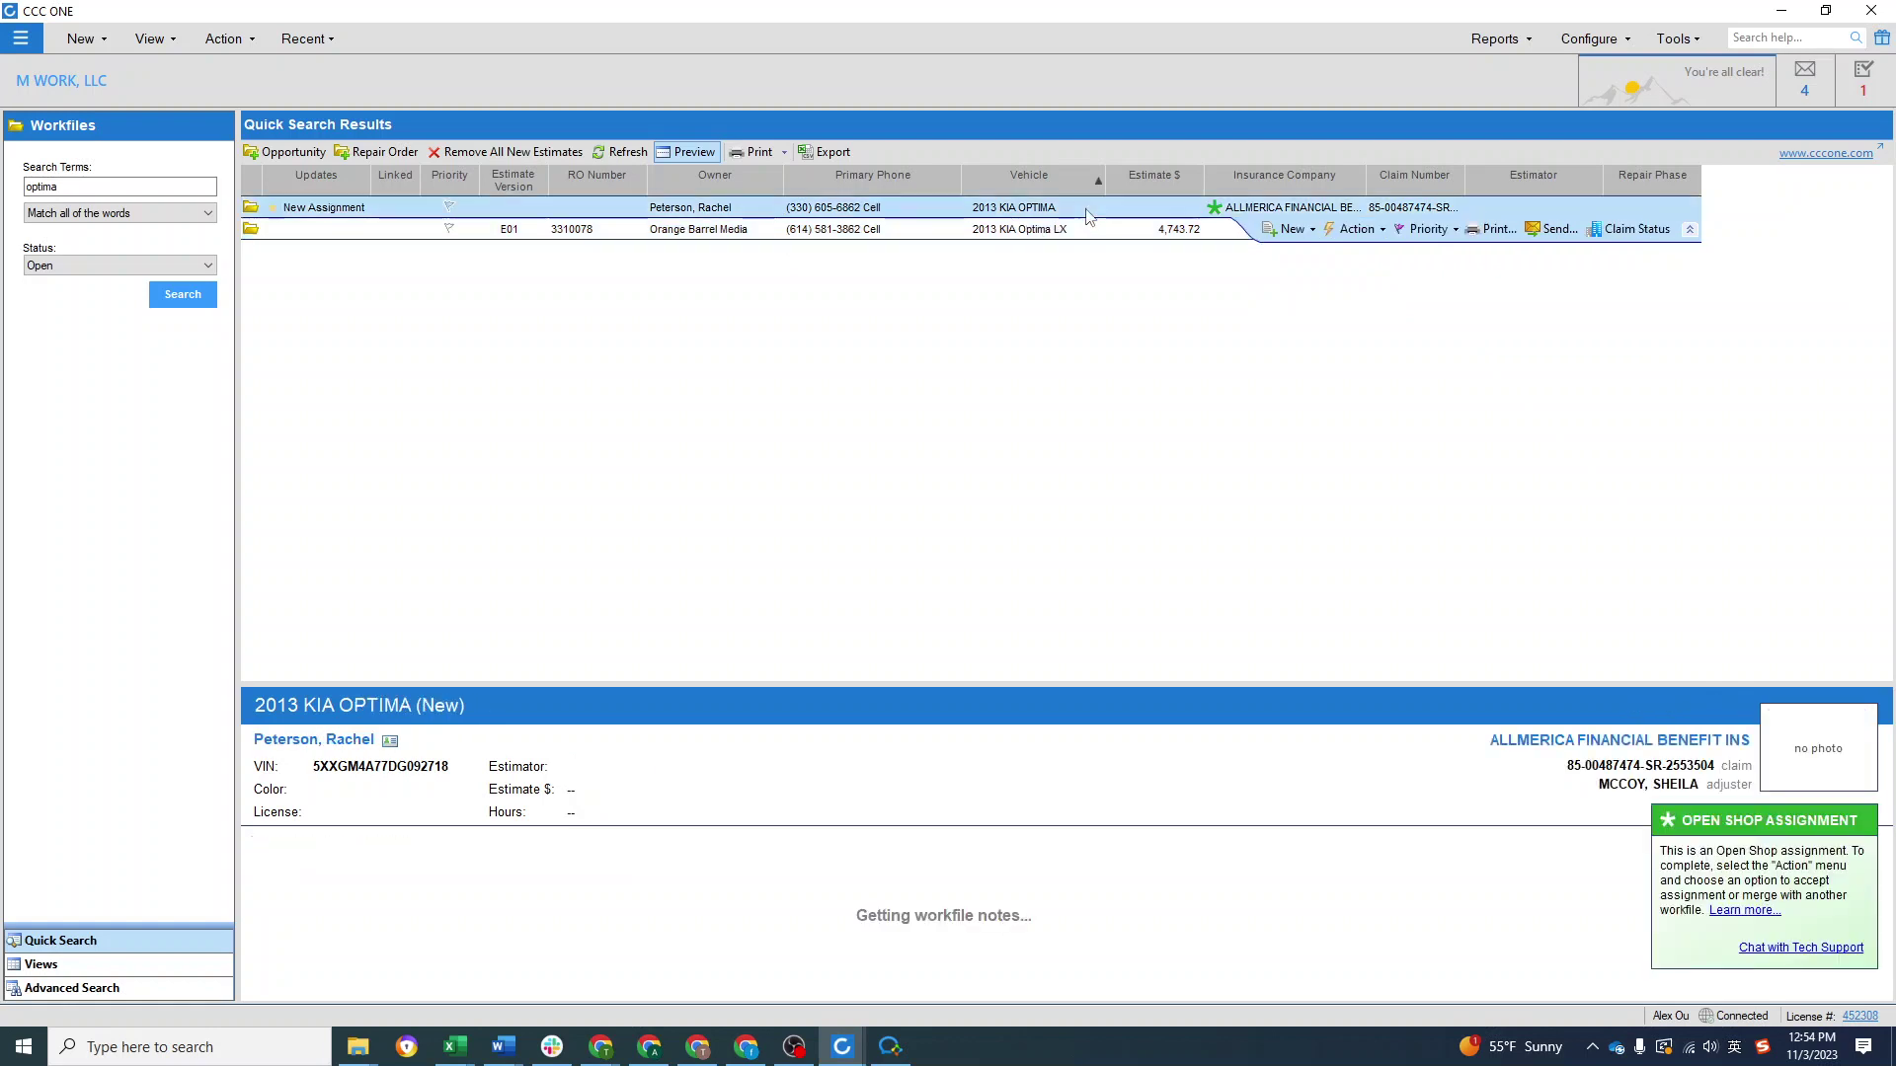
{"action": "double_click", "coordinate": [931, 235]}
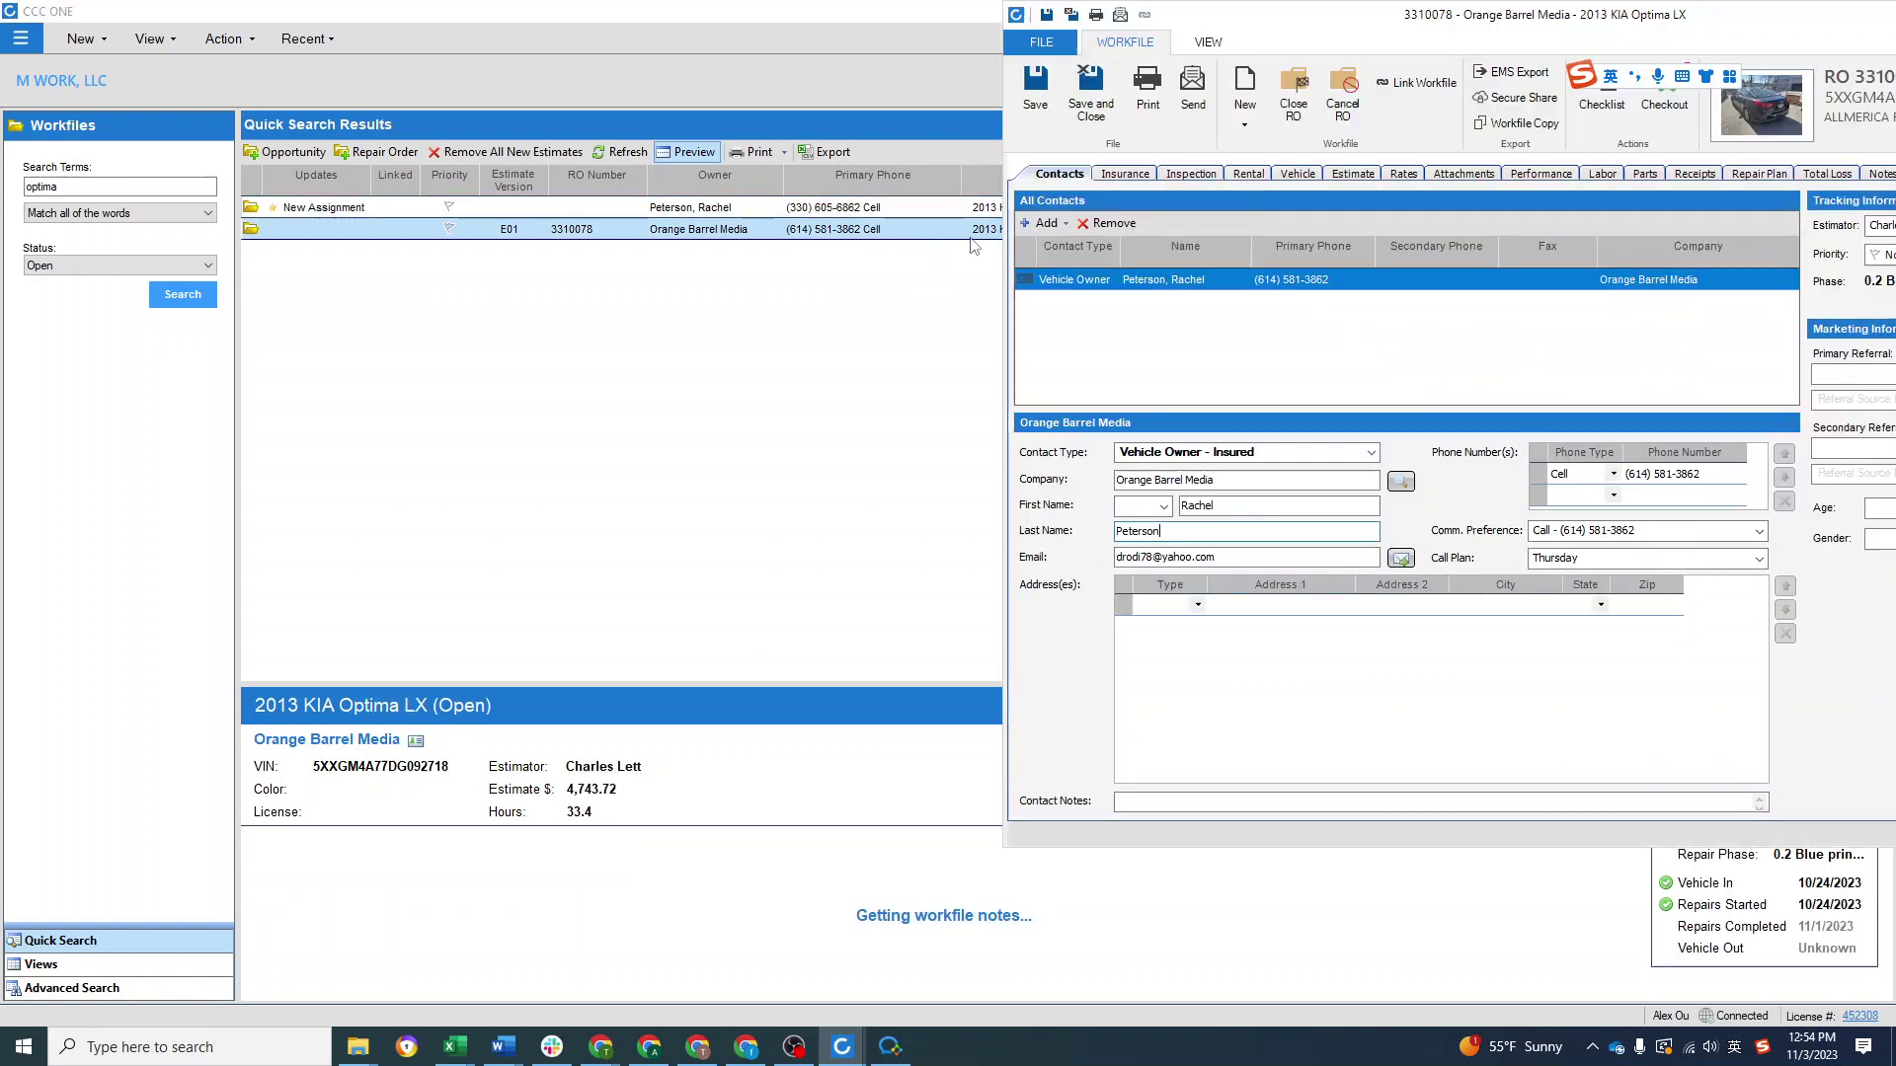
{"action": "left_click_drag", "start_coordinate": [1358, 20], "coordinate": [1302, 24]}
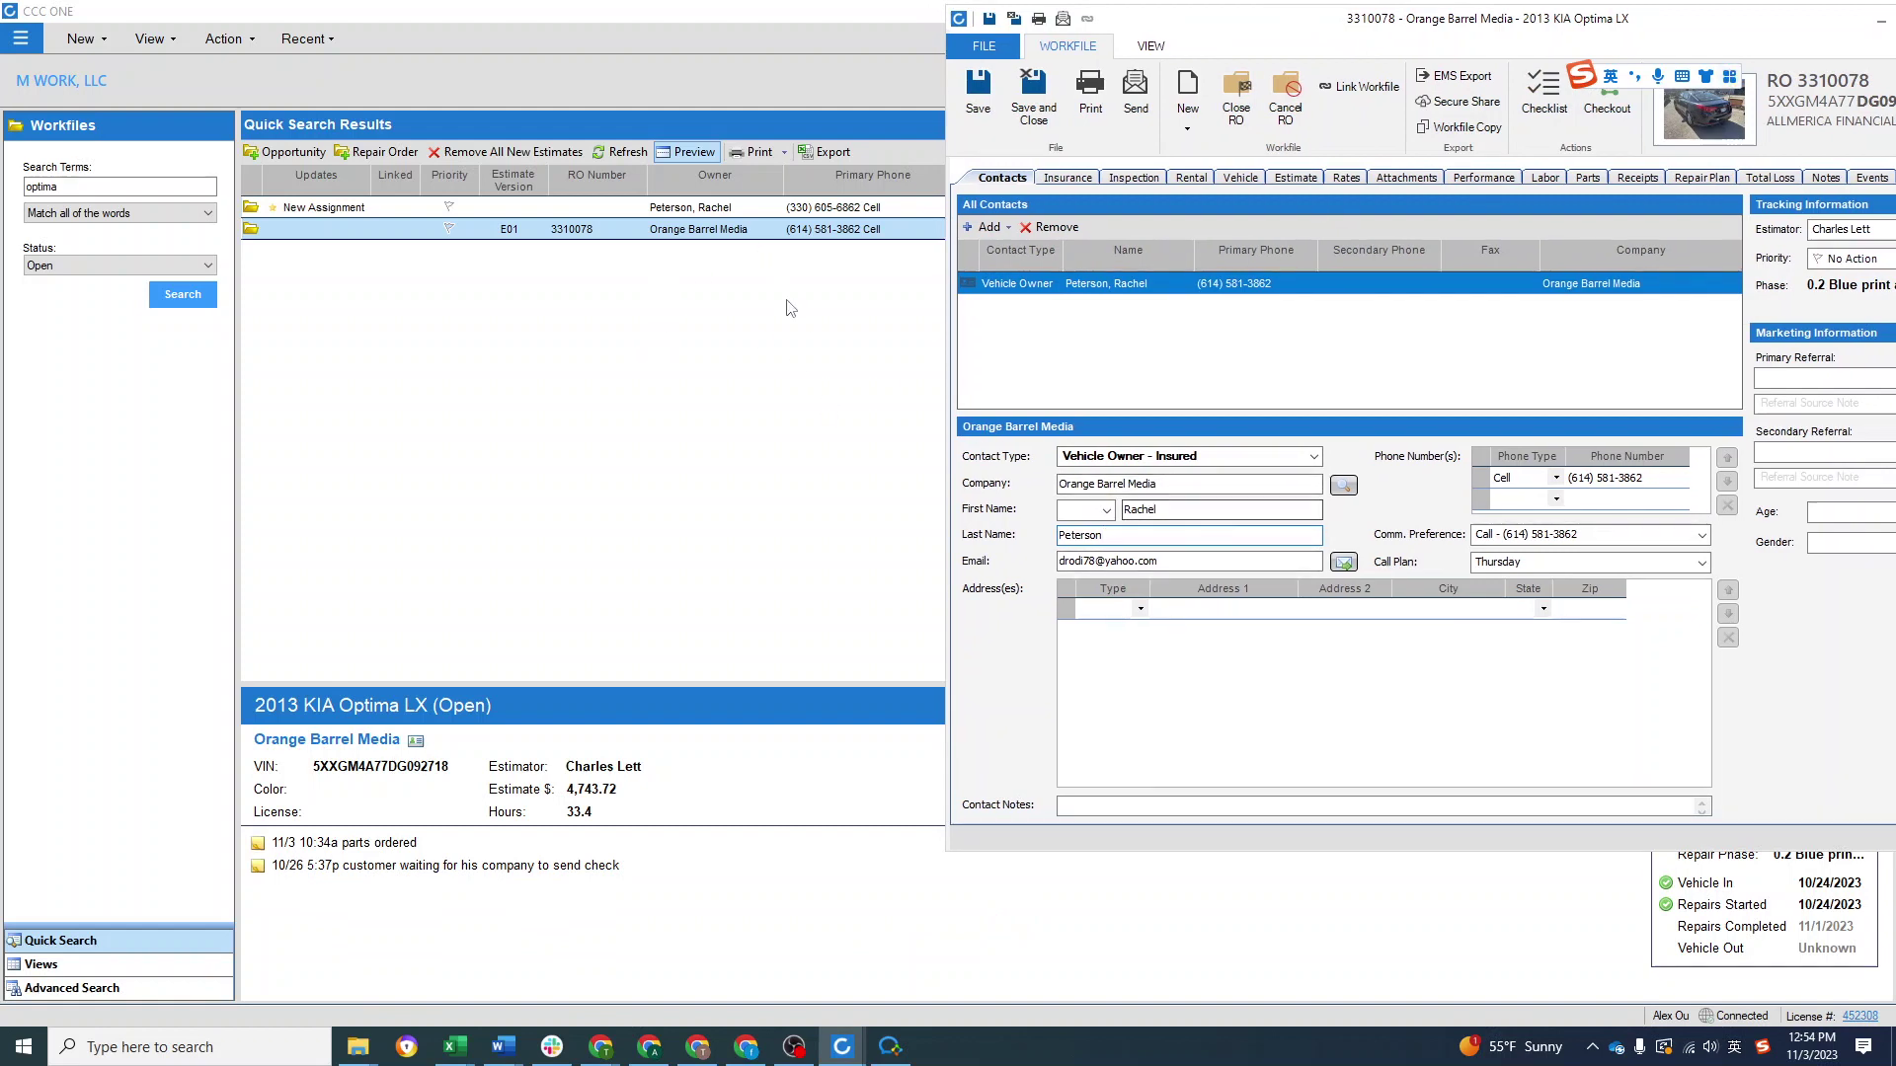
{"action": "double_click", "coordinate": [1136, 513]}
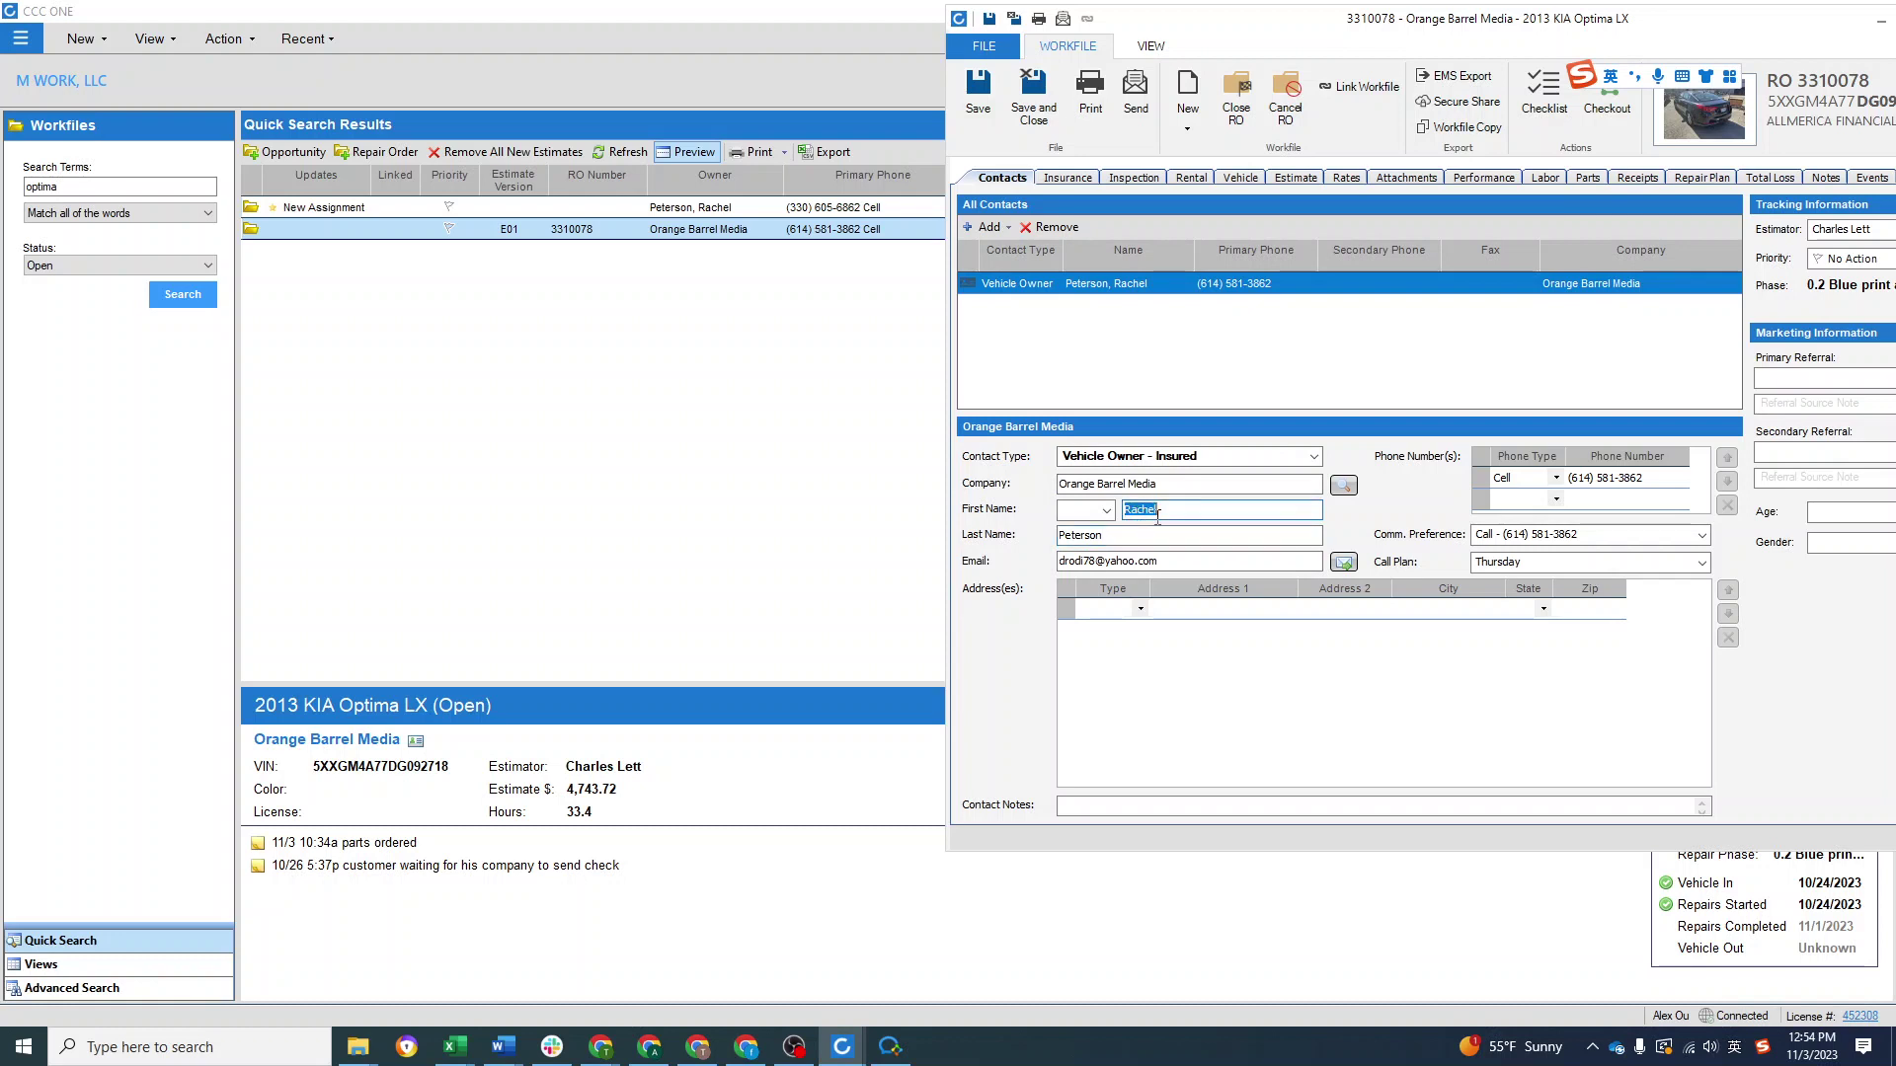
{"action": "type", "text": "Ra"}
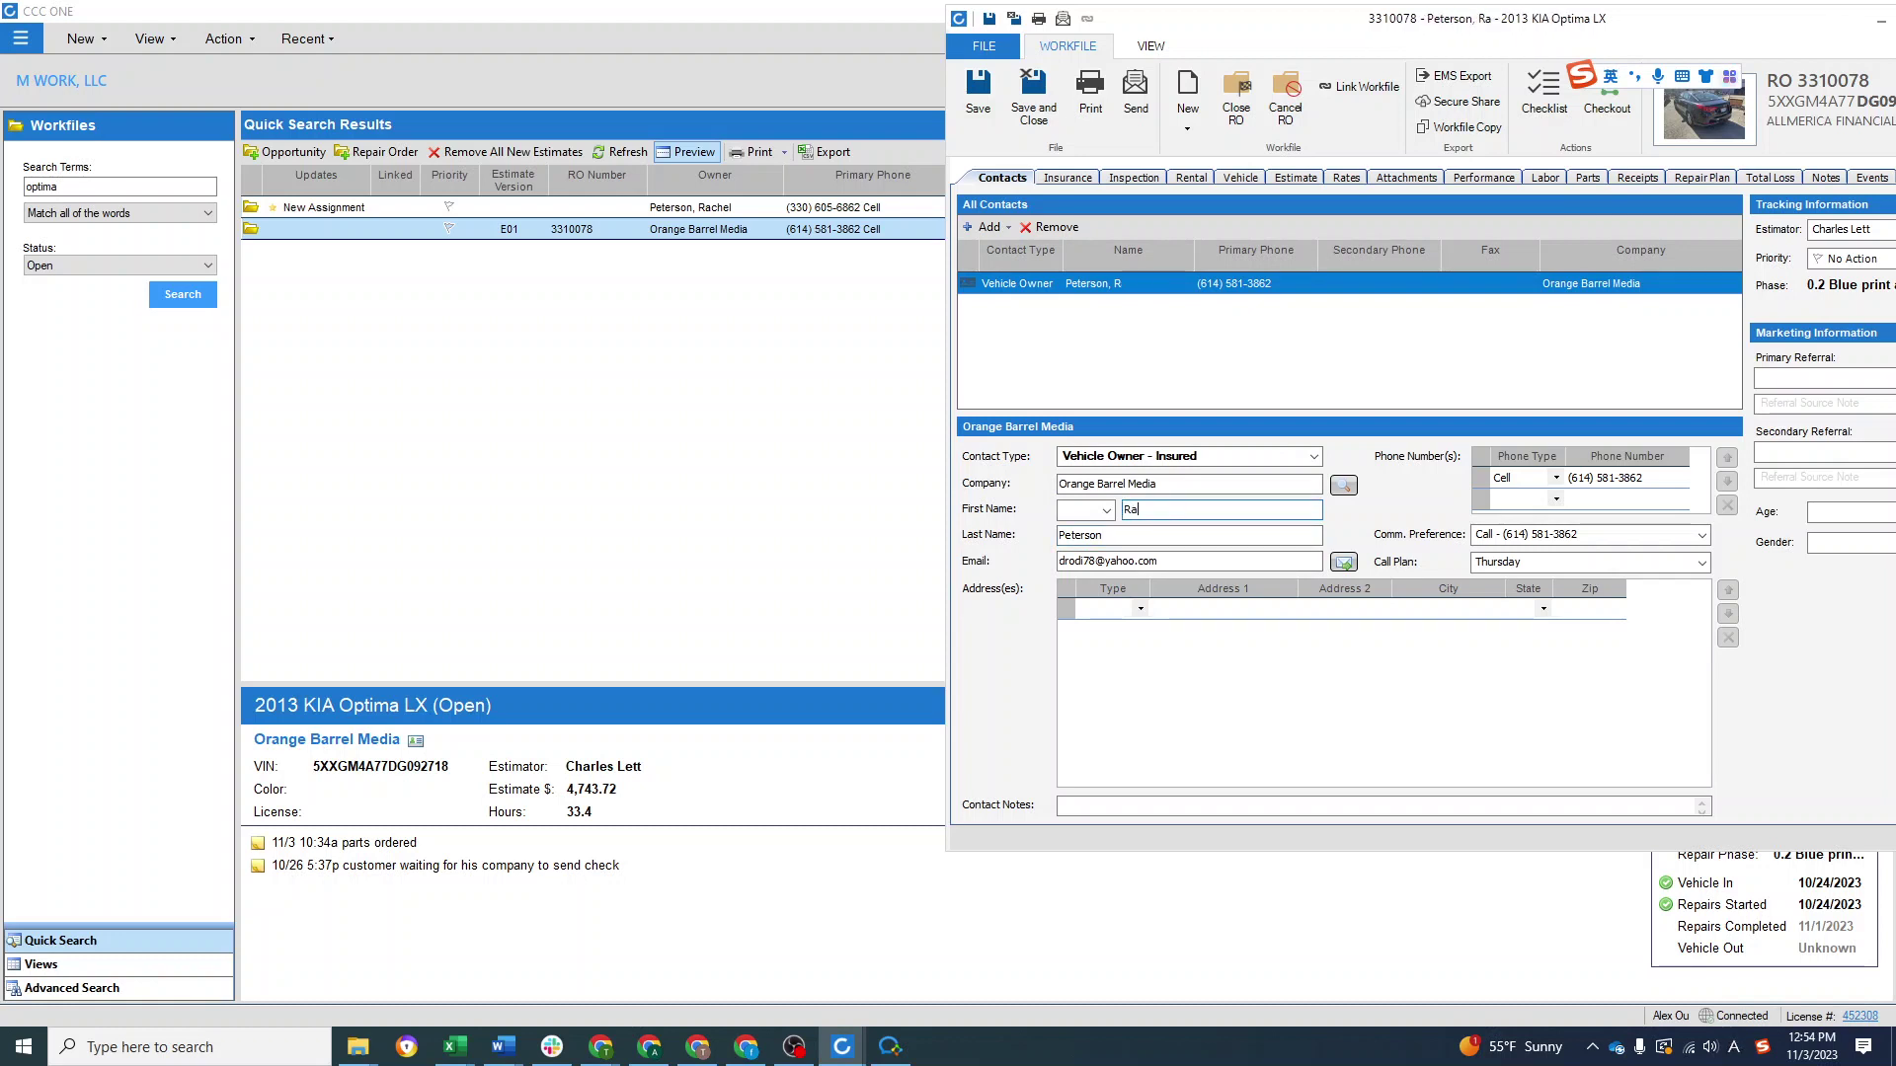
{"action": "type", "text": "chel"}
{"action": "key", "text": "Tab"}
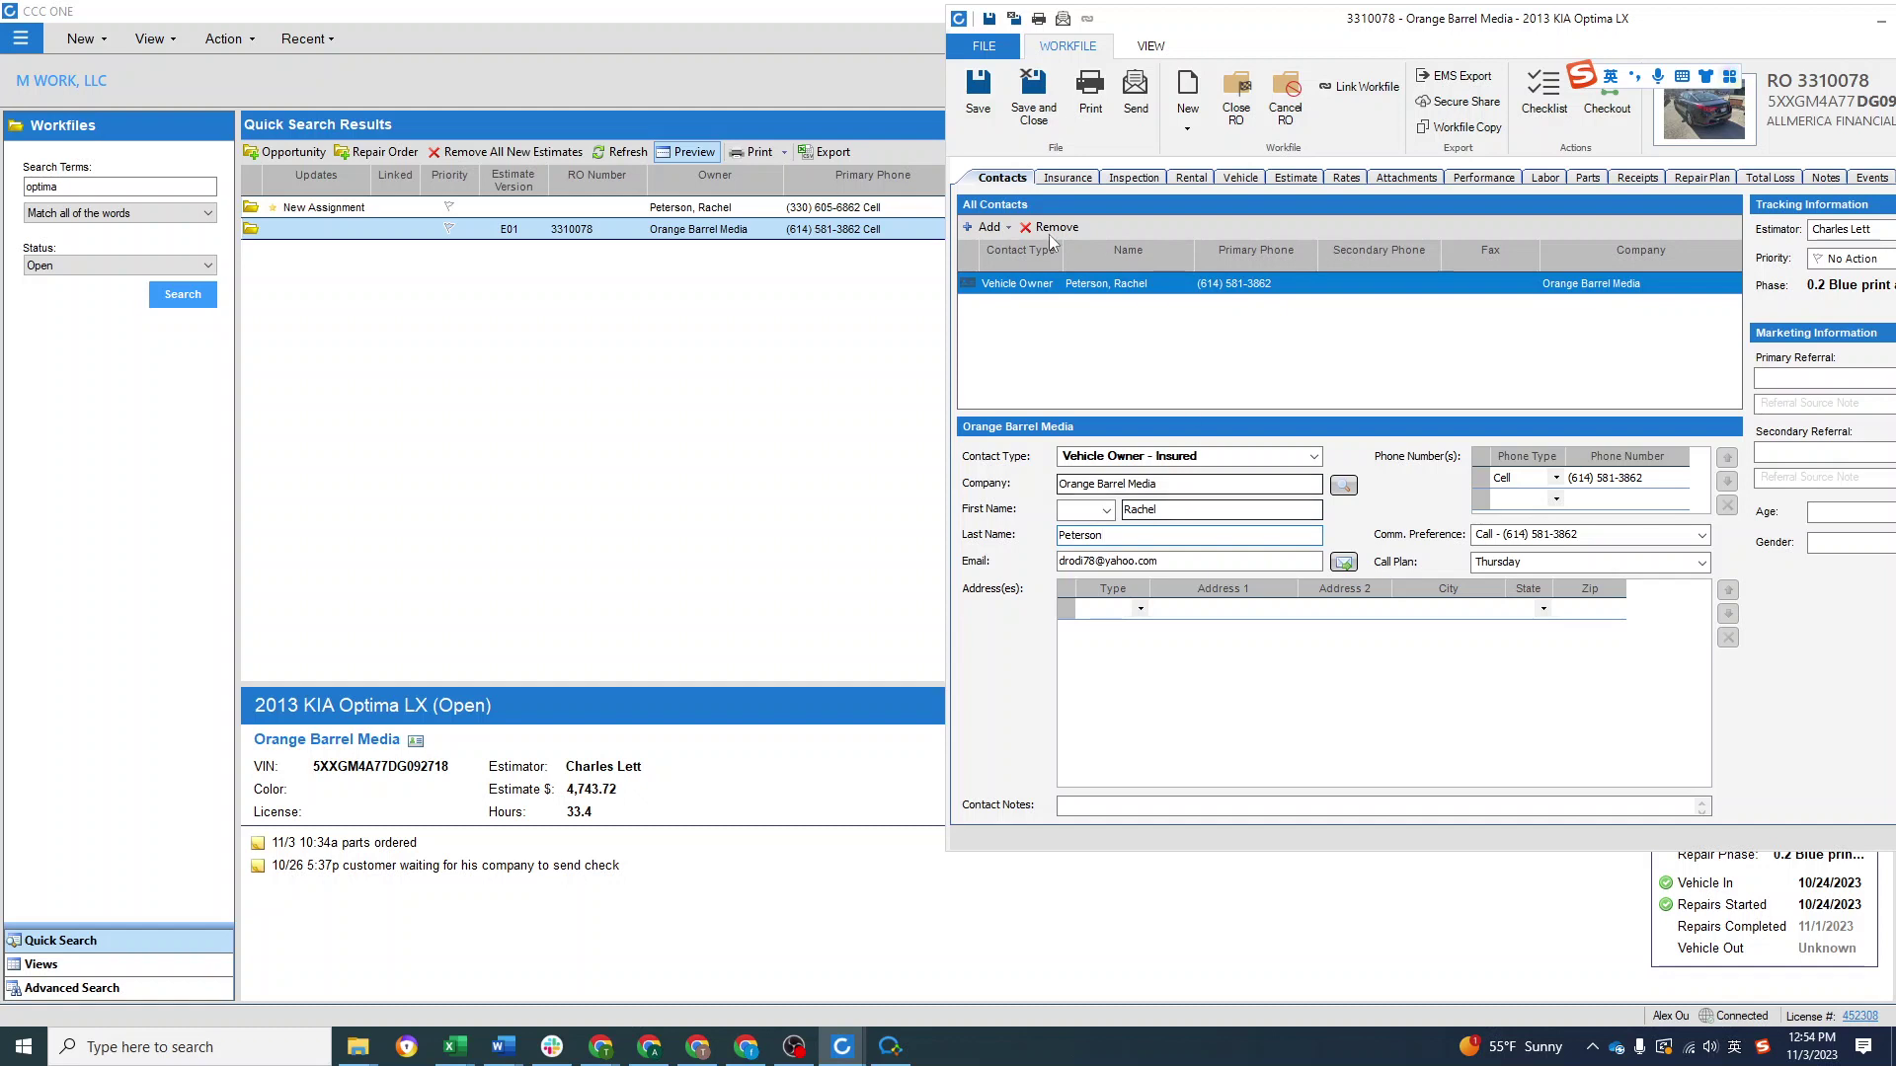
{"action": "key", "text": "ctrl+s"}
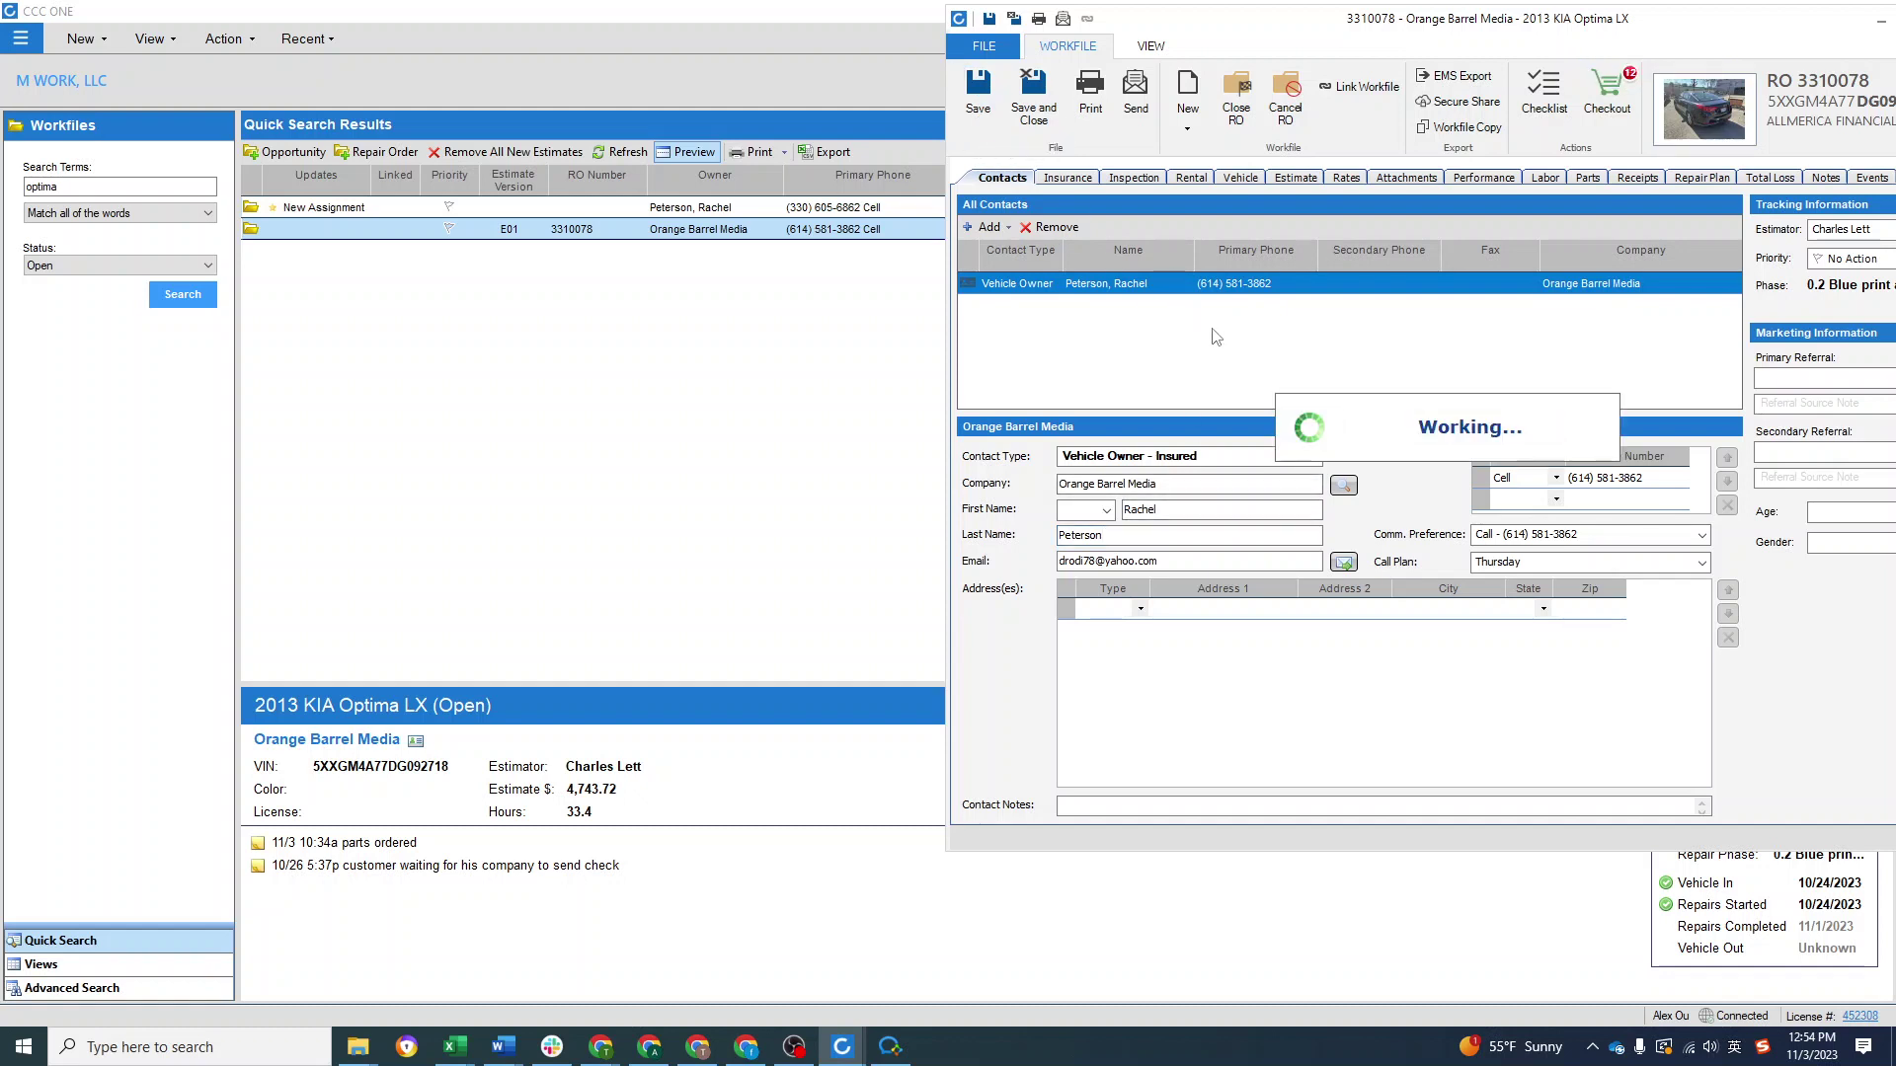
Step: Confirm ALLMERICA FINANCIAL BENEFIT INS as the insurer on the Insurance tab, then save and close
{"action": "left_click", "coordinate": [1069, 179]}
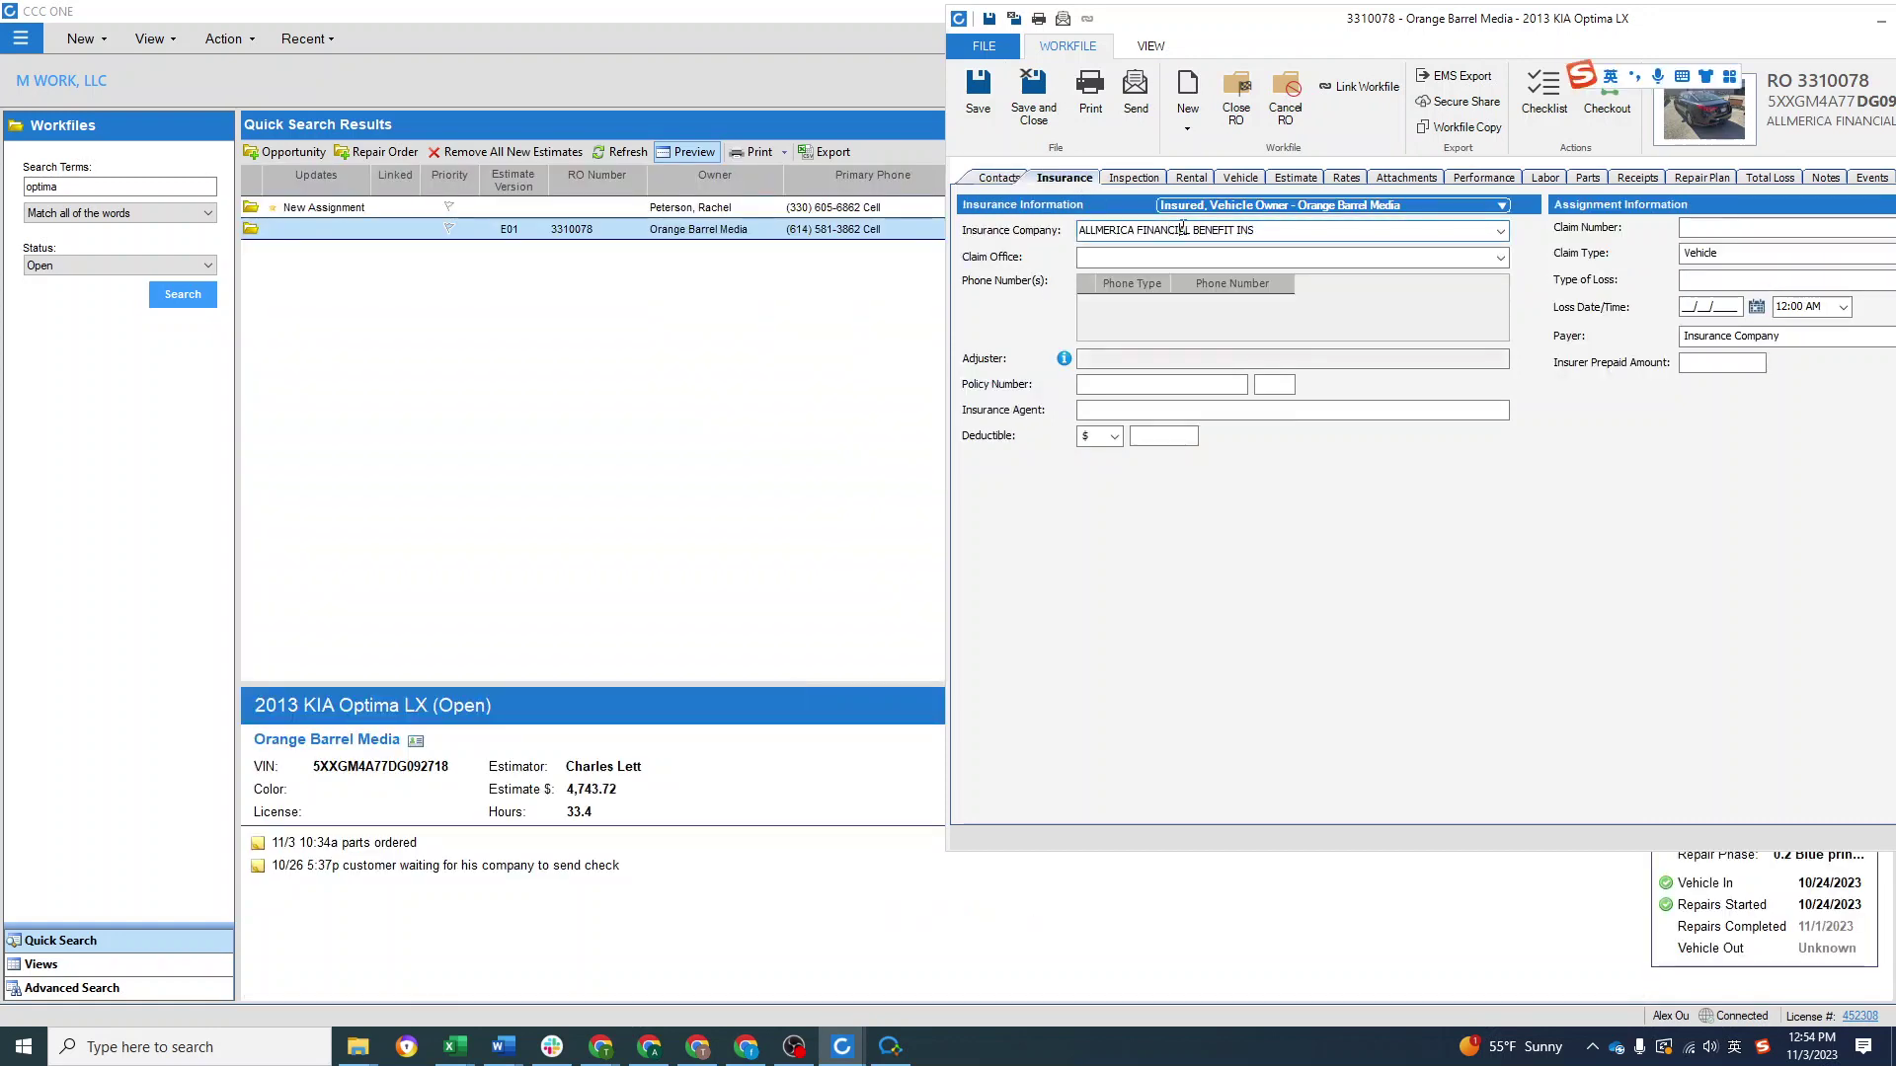
{"action": "left_click", "coordinate": [1500, 230]}
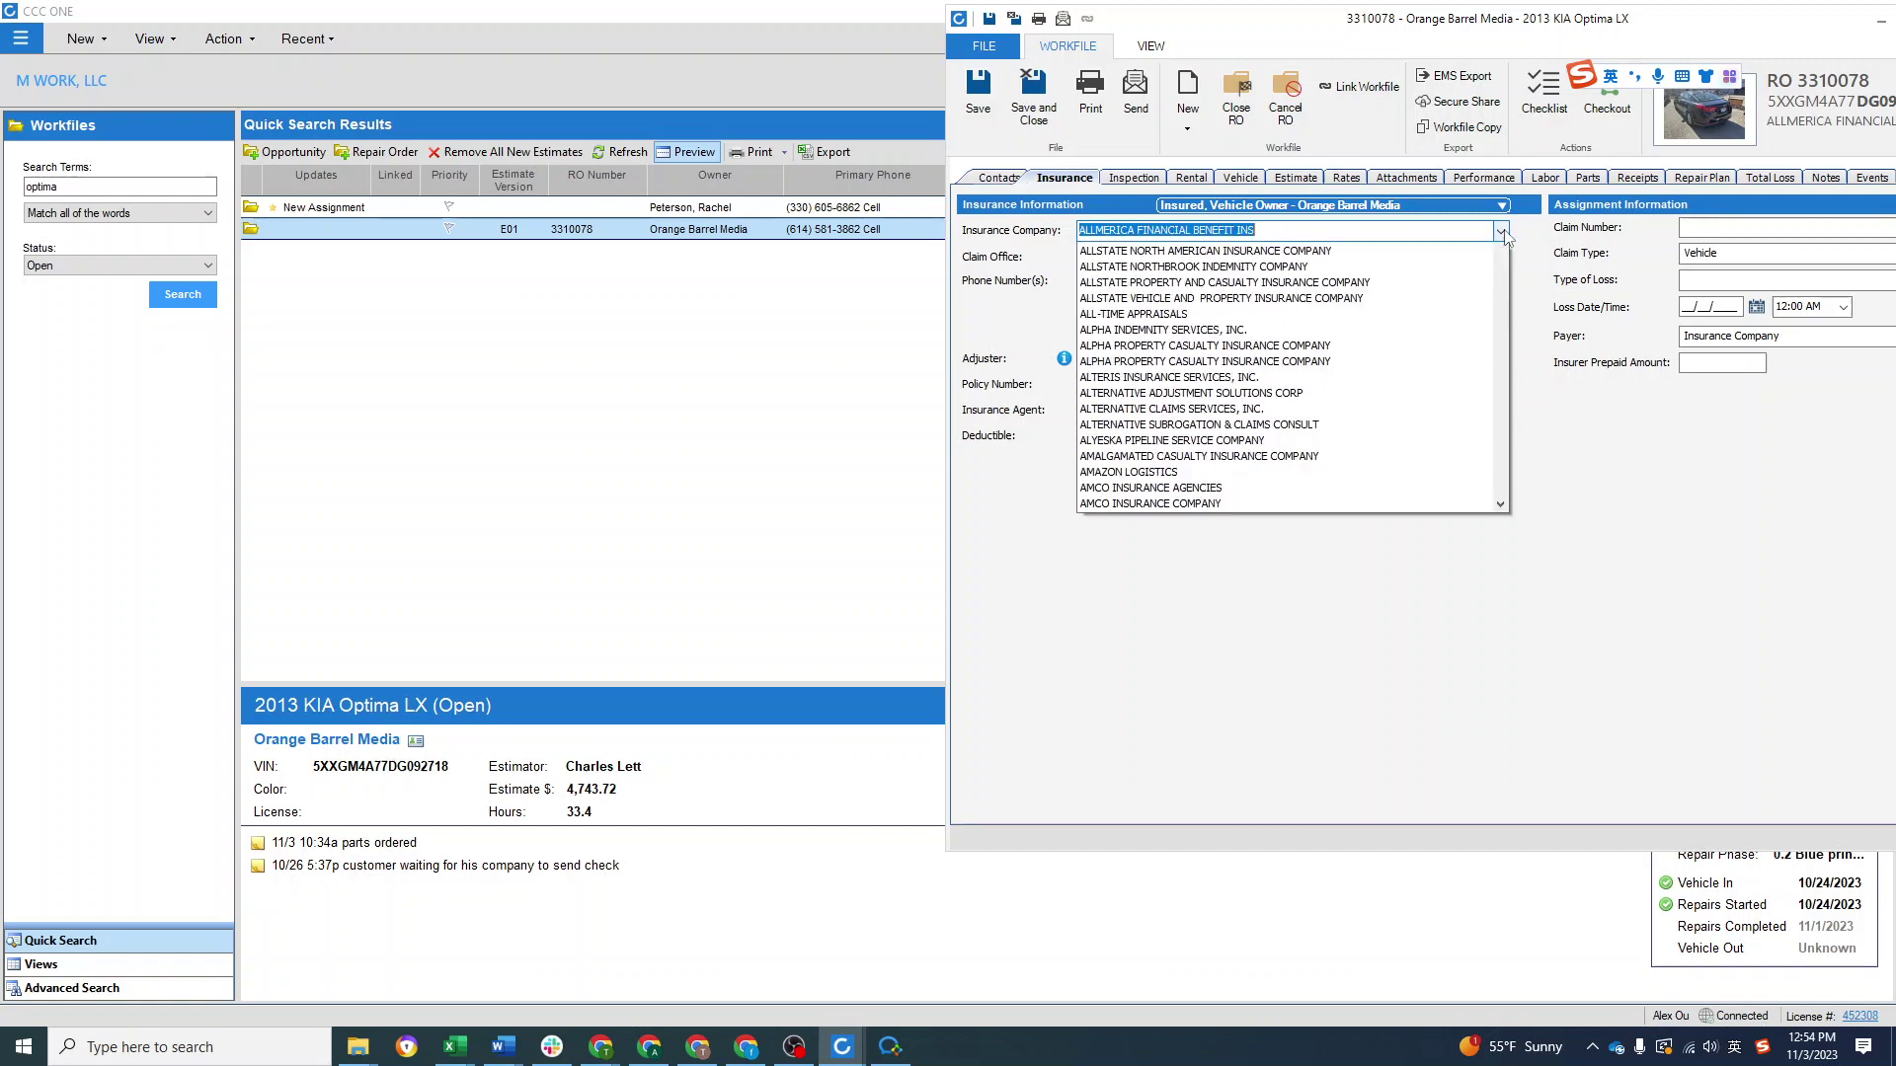
{"action": "left_click", "coordinate": [1403, 252]}
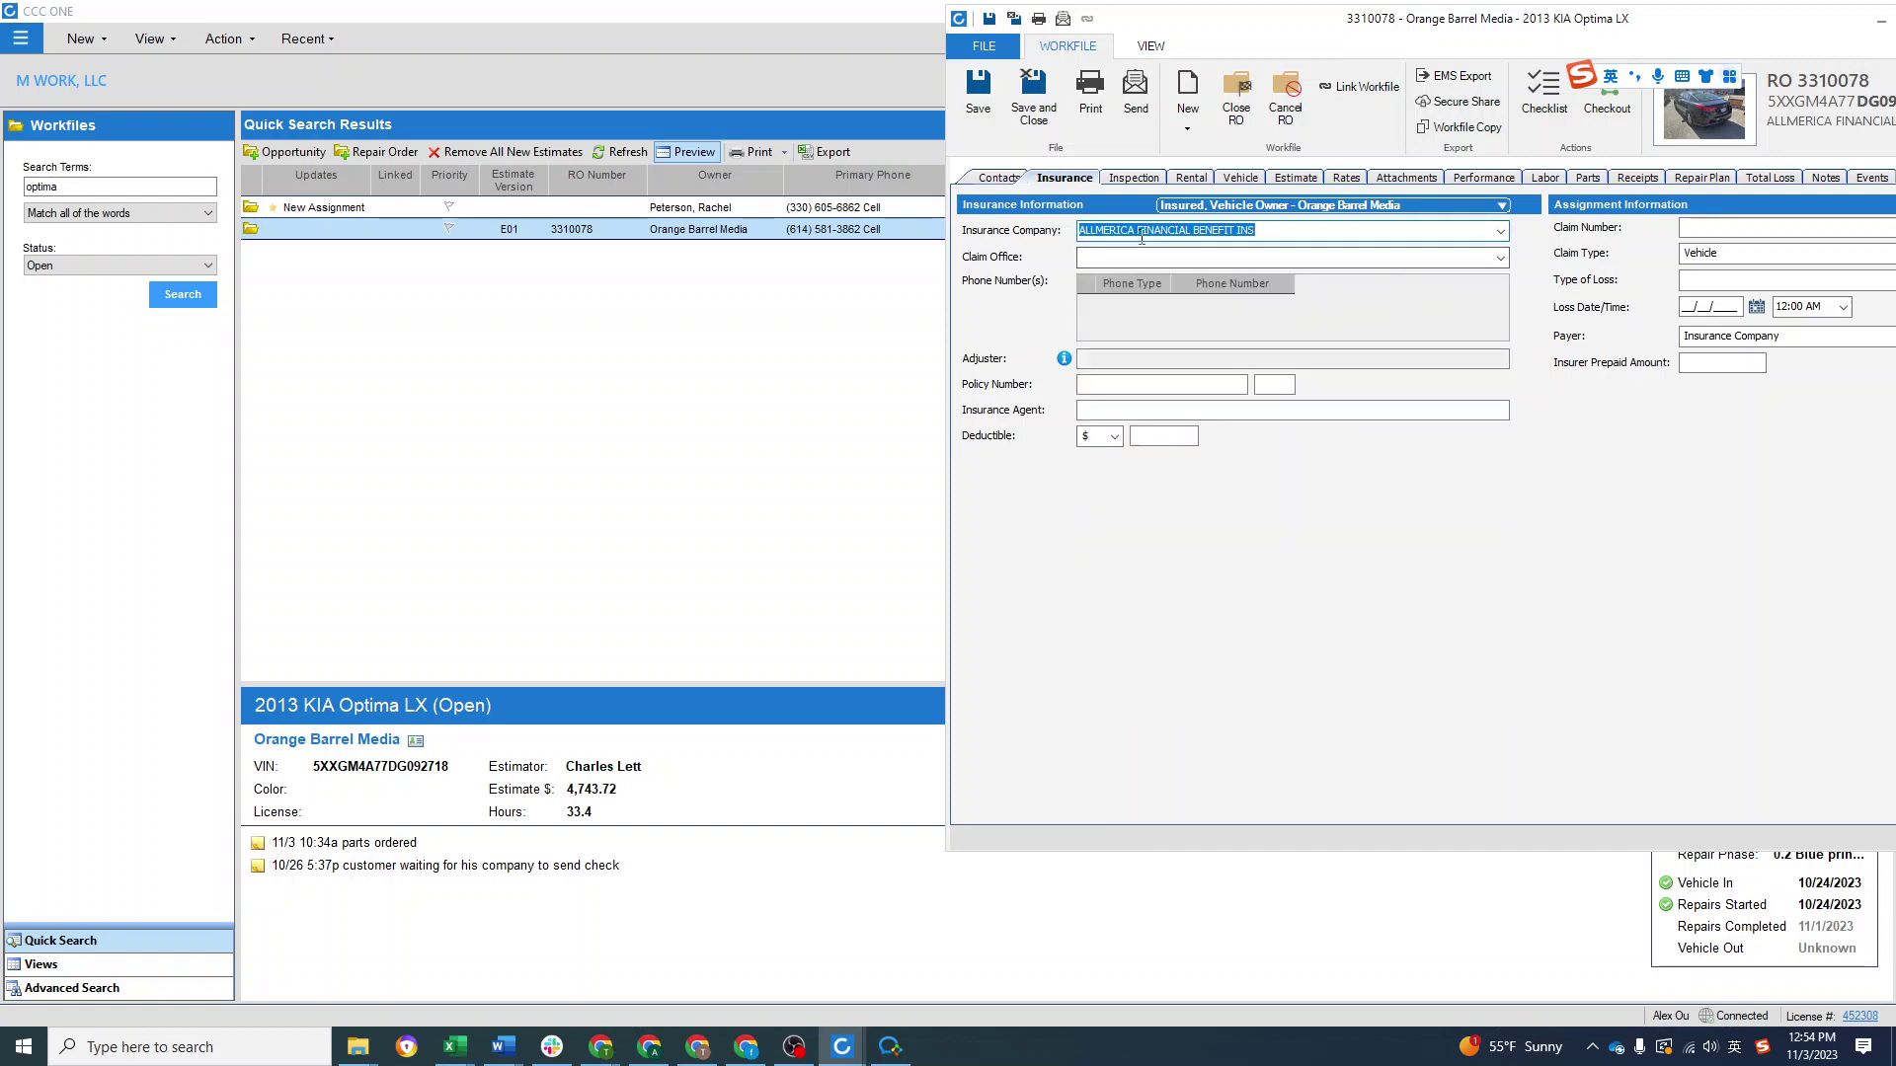
{"action": "left_click", "coordinate": [1500, 231]}
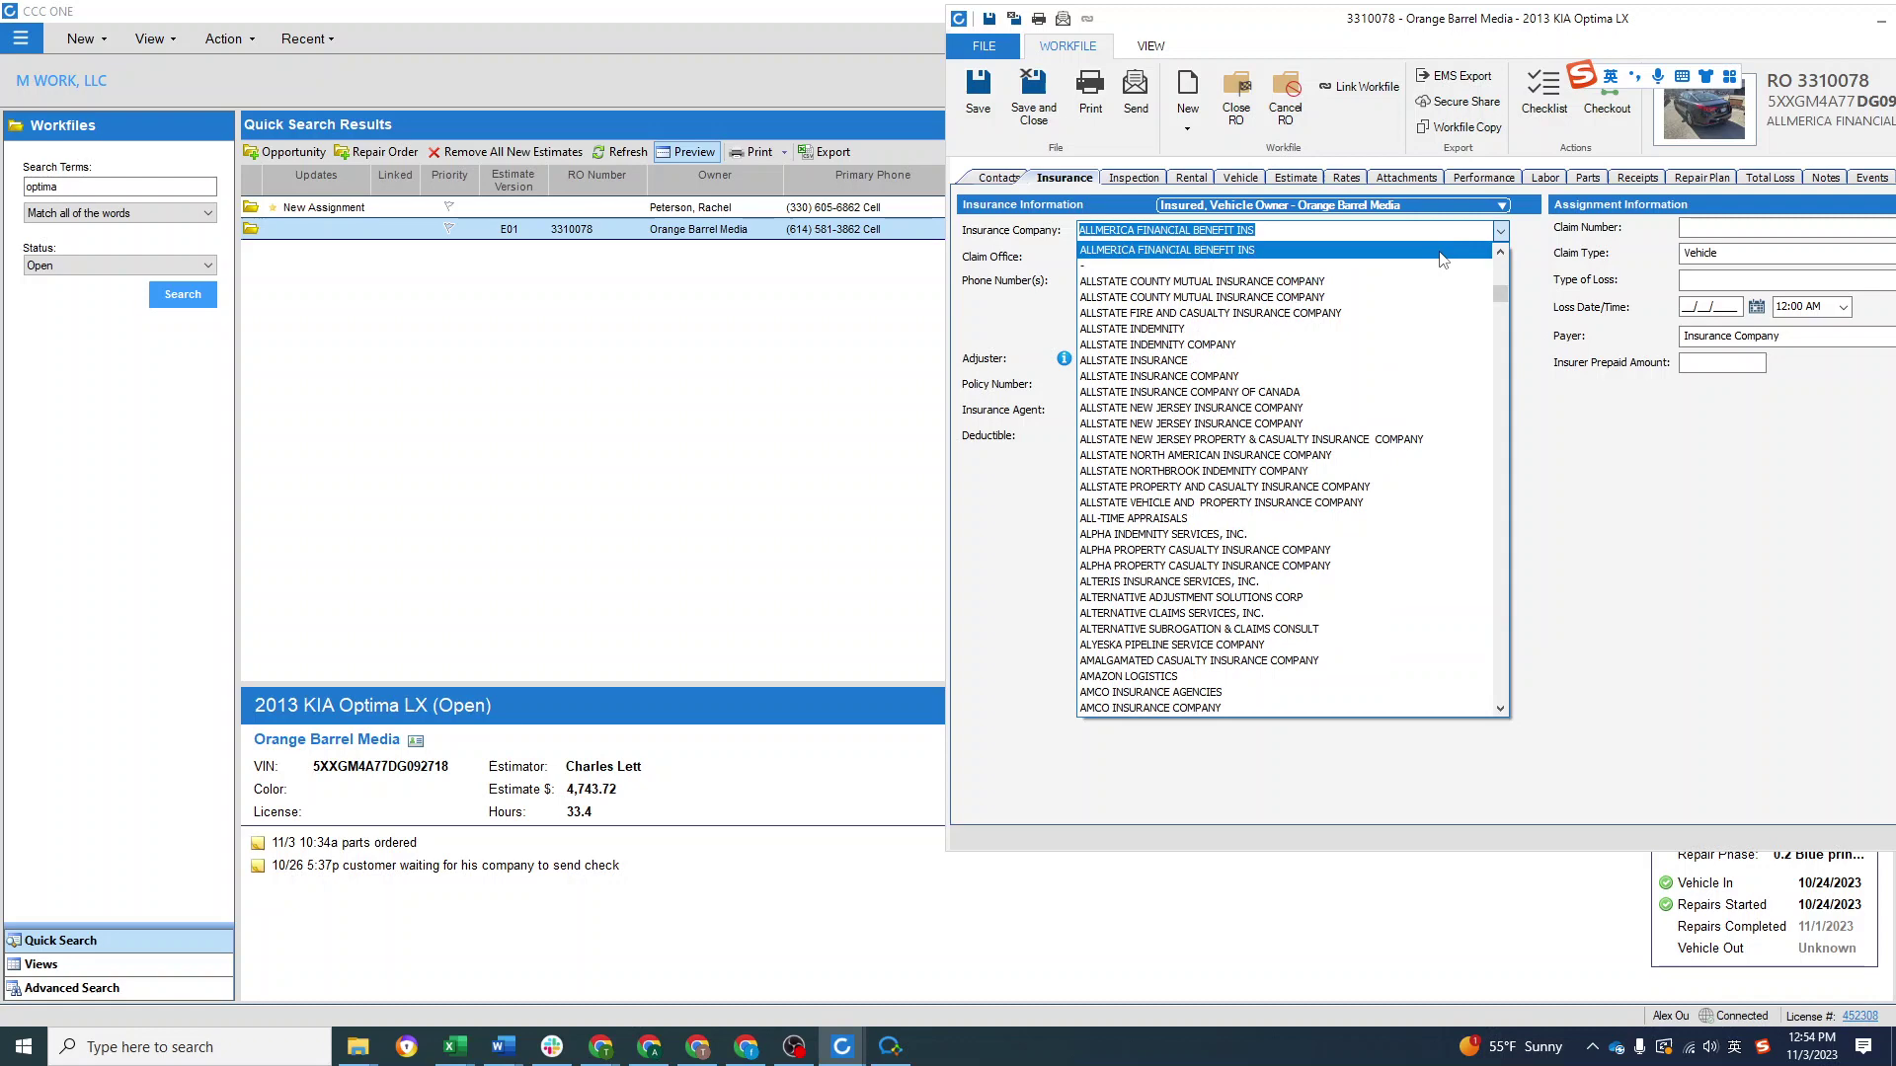
{"action": "left_click", "coordinate": [1439, 260]}
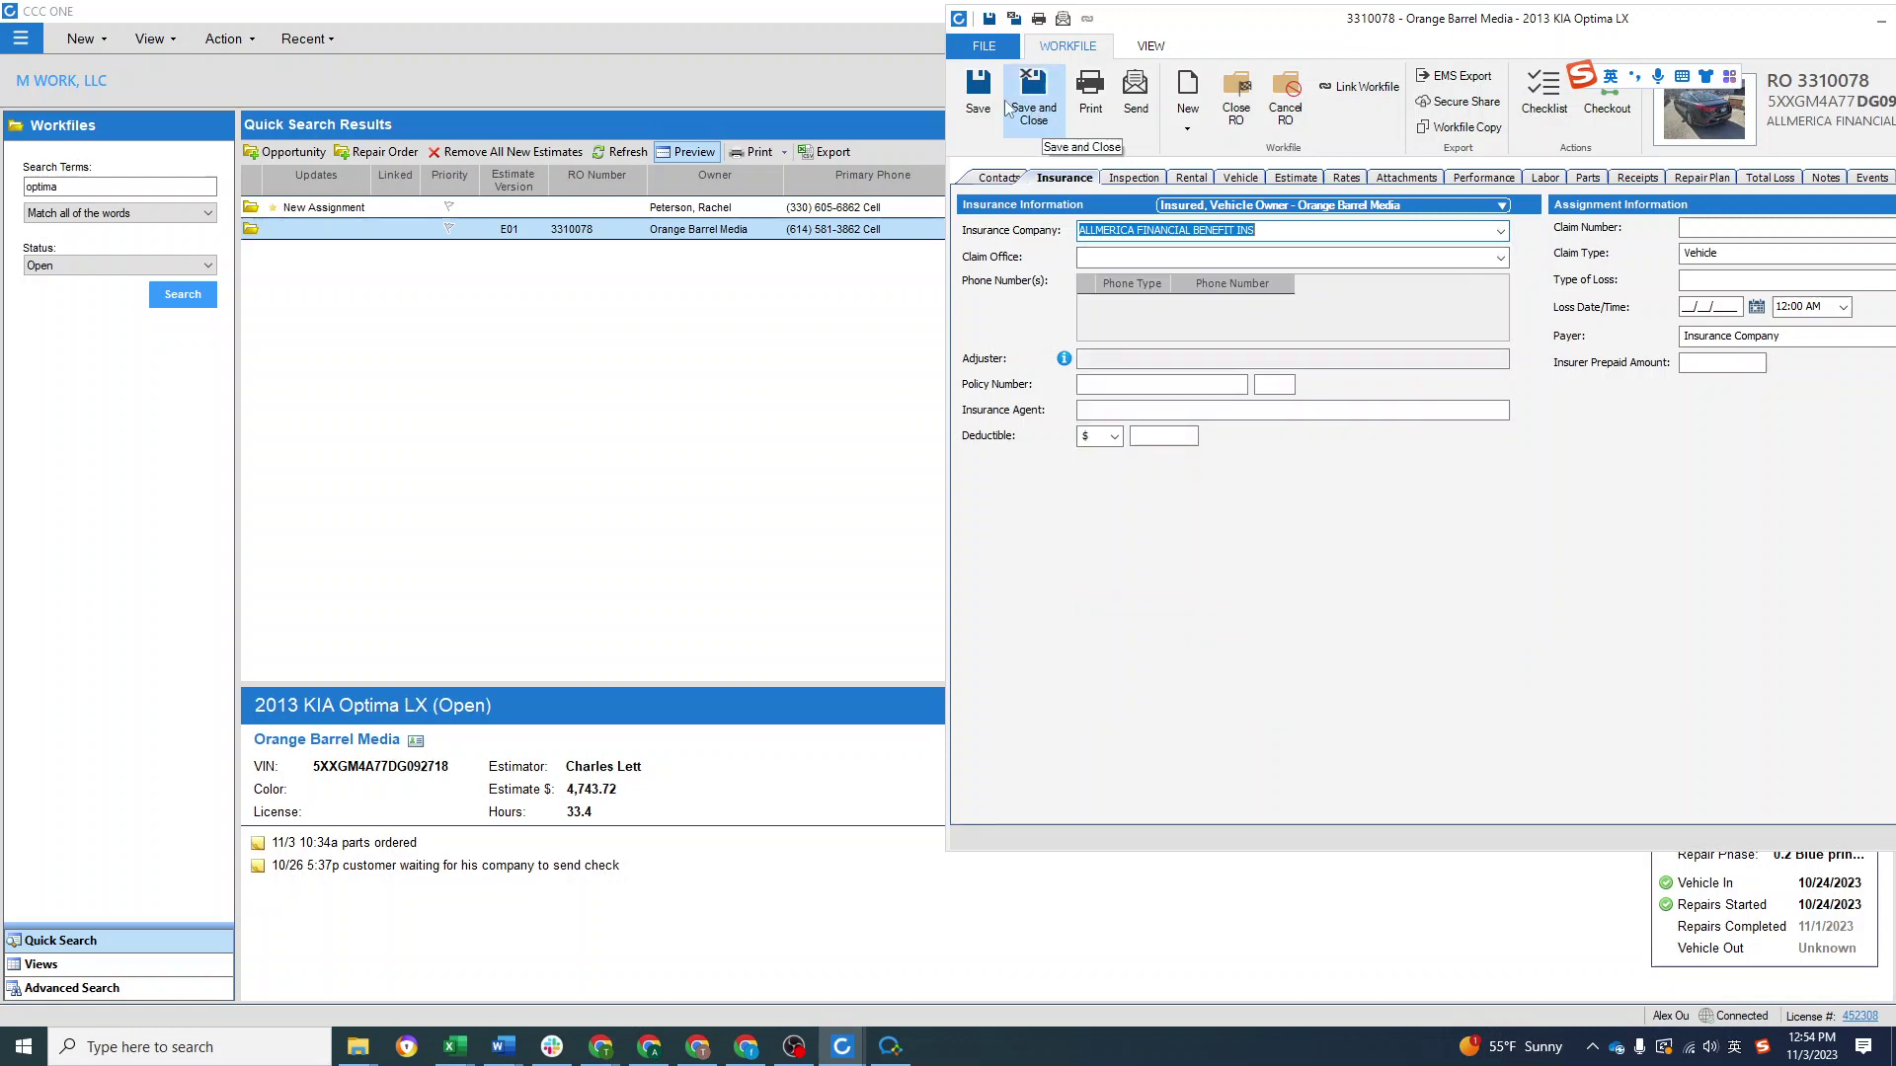
{"action": "left_click", "coordinate": [1034, 99]}
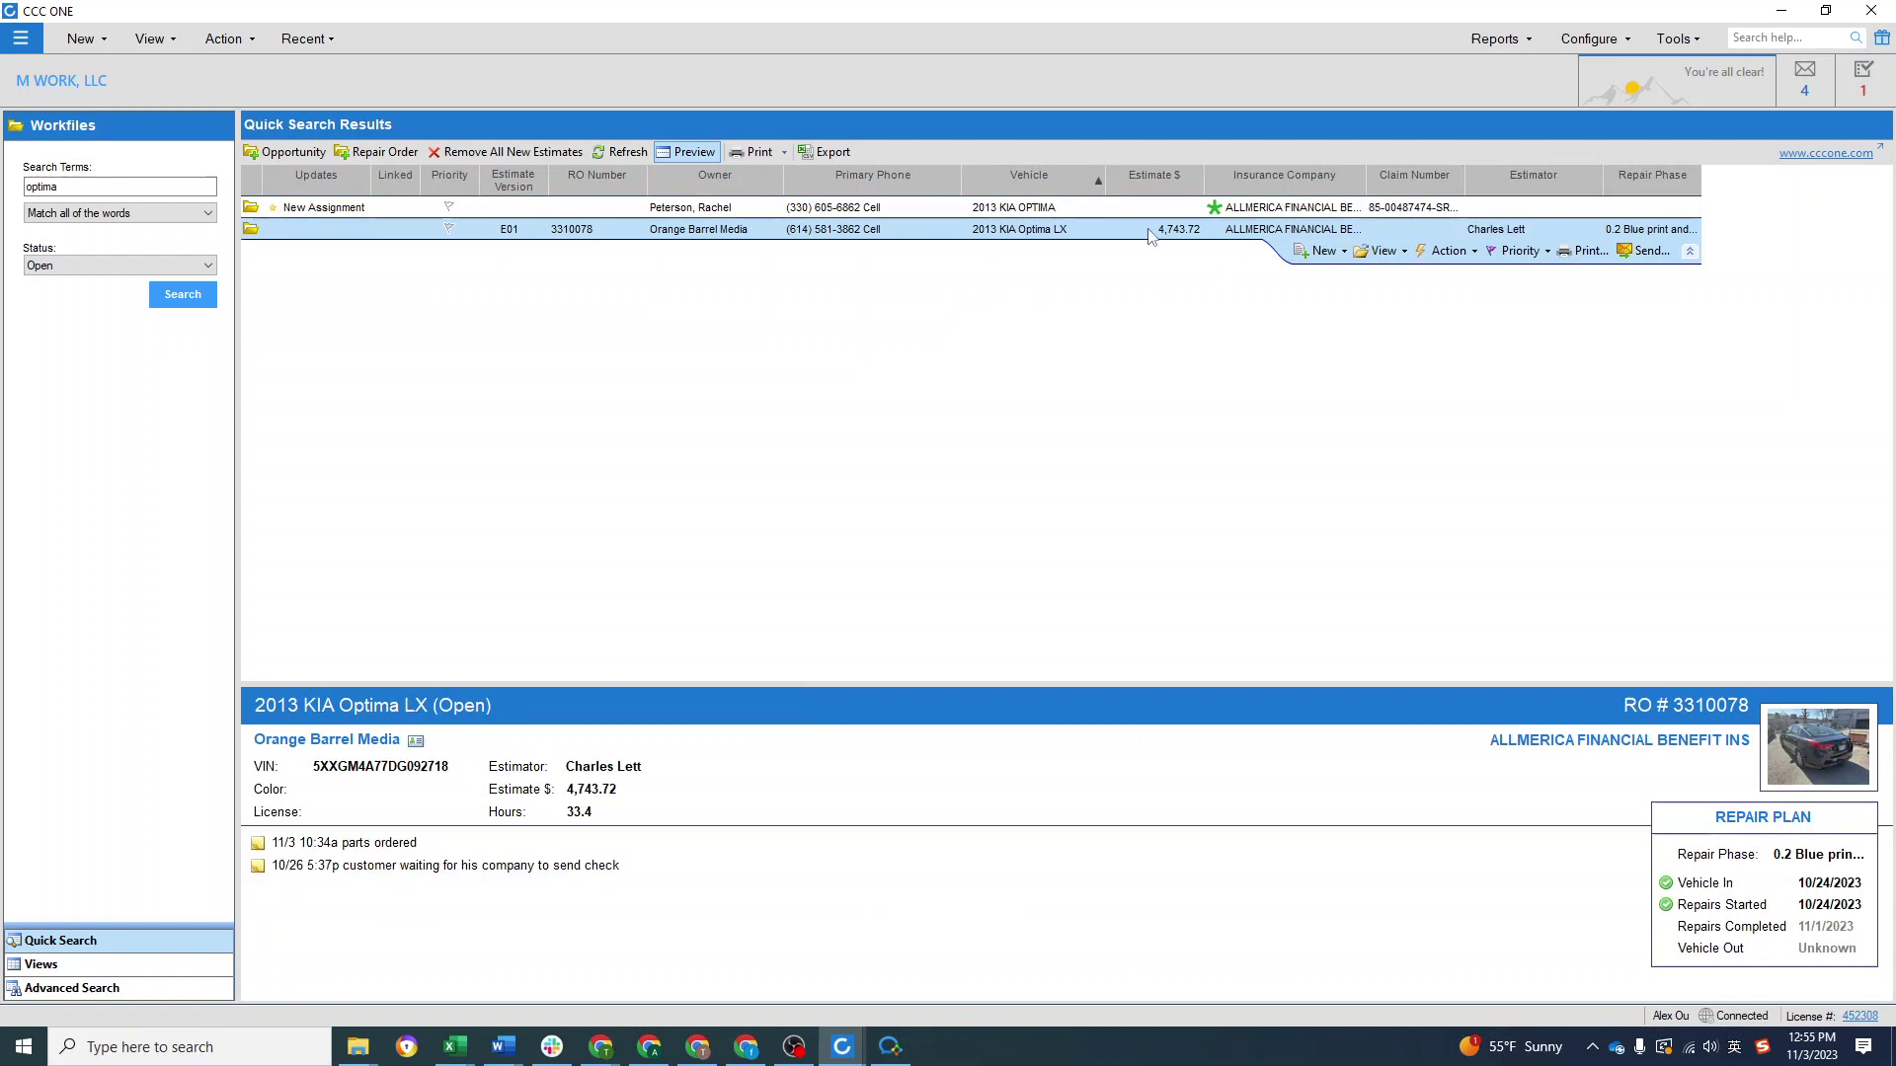
Step: Preview the Optima LX workfile, then reselect the new 2013 KIA OPTIMA assignment
{"action": "left_click", "coordinate": [1255, 213]}
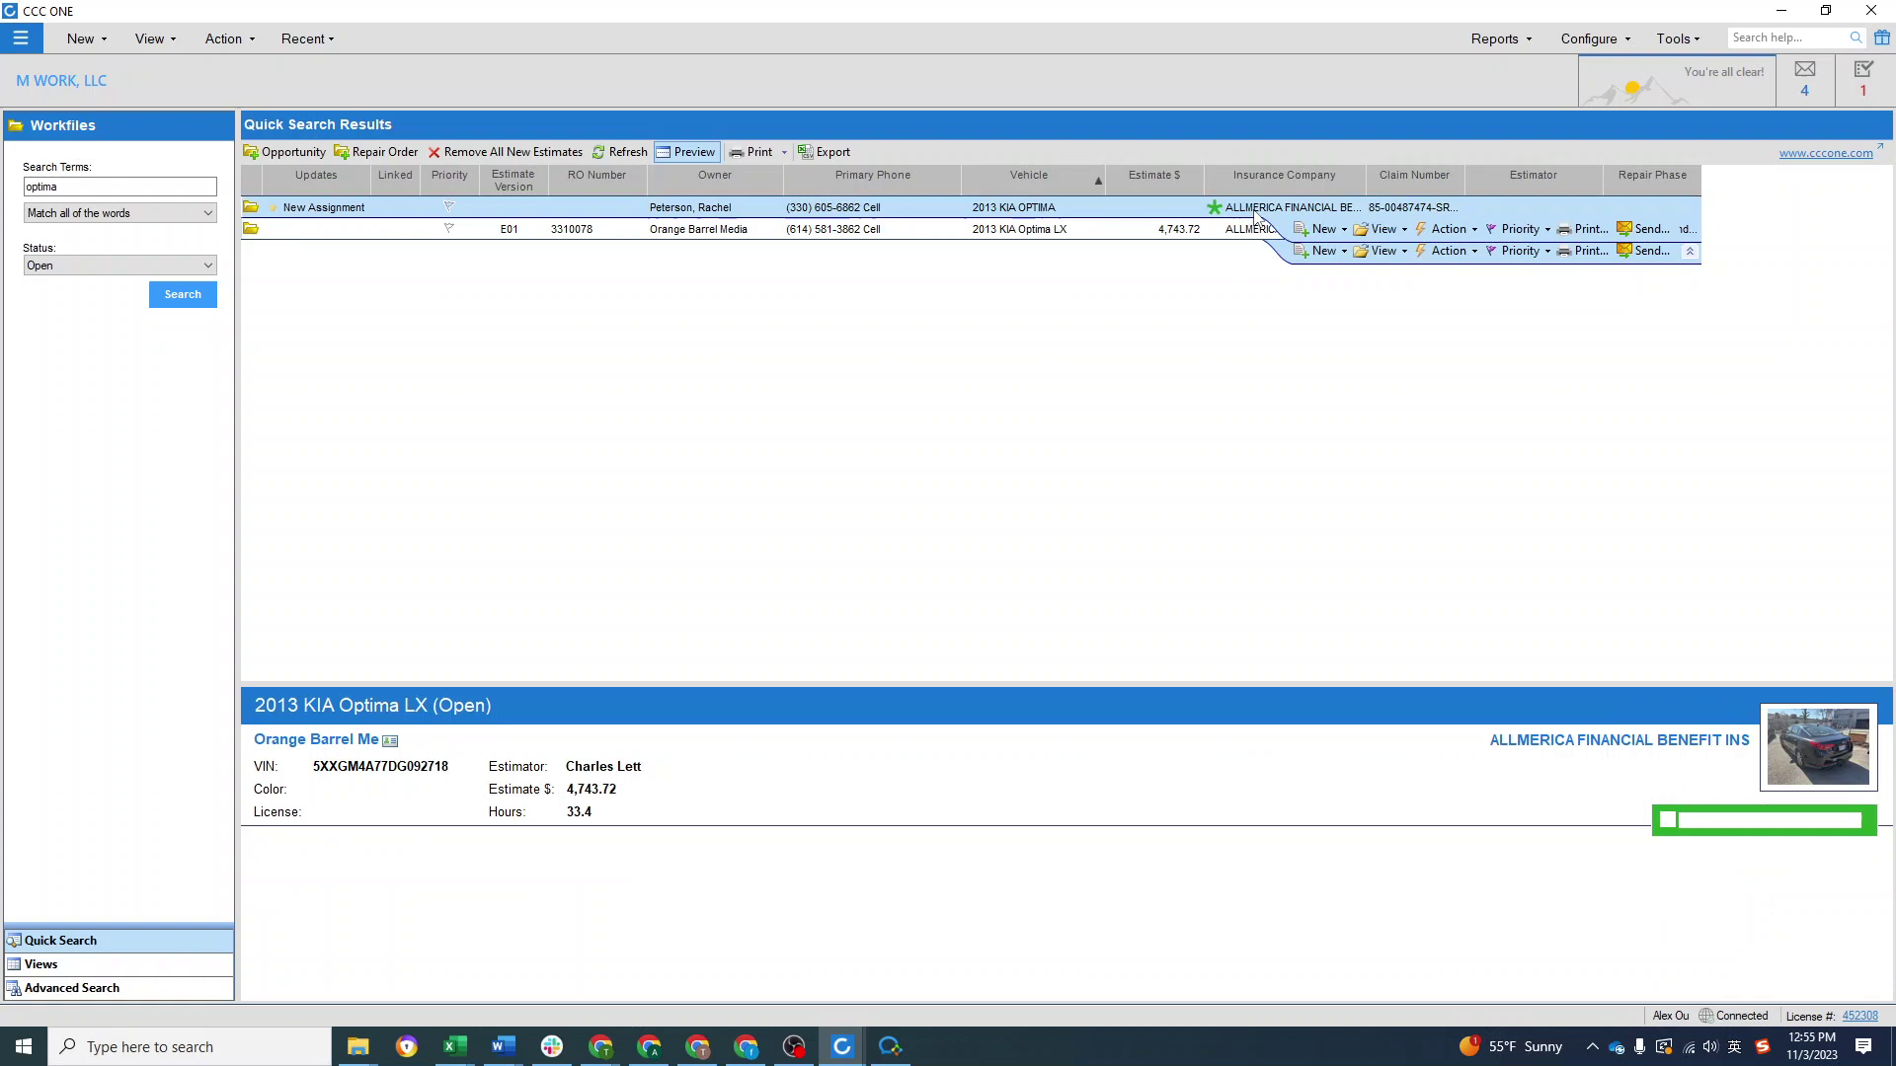
{"action": "left_click", "coordinate": [710, 230]}
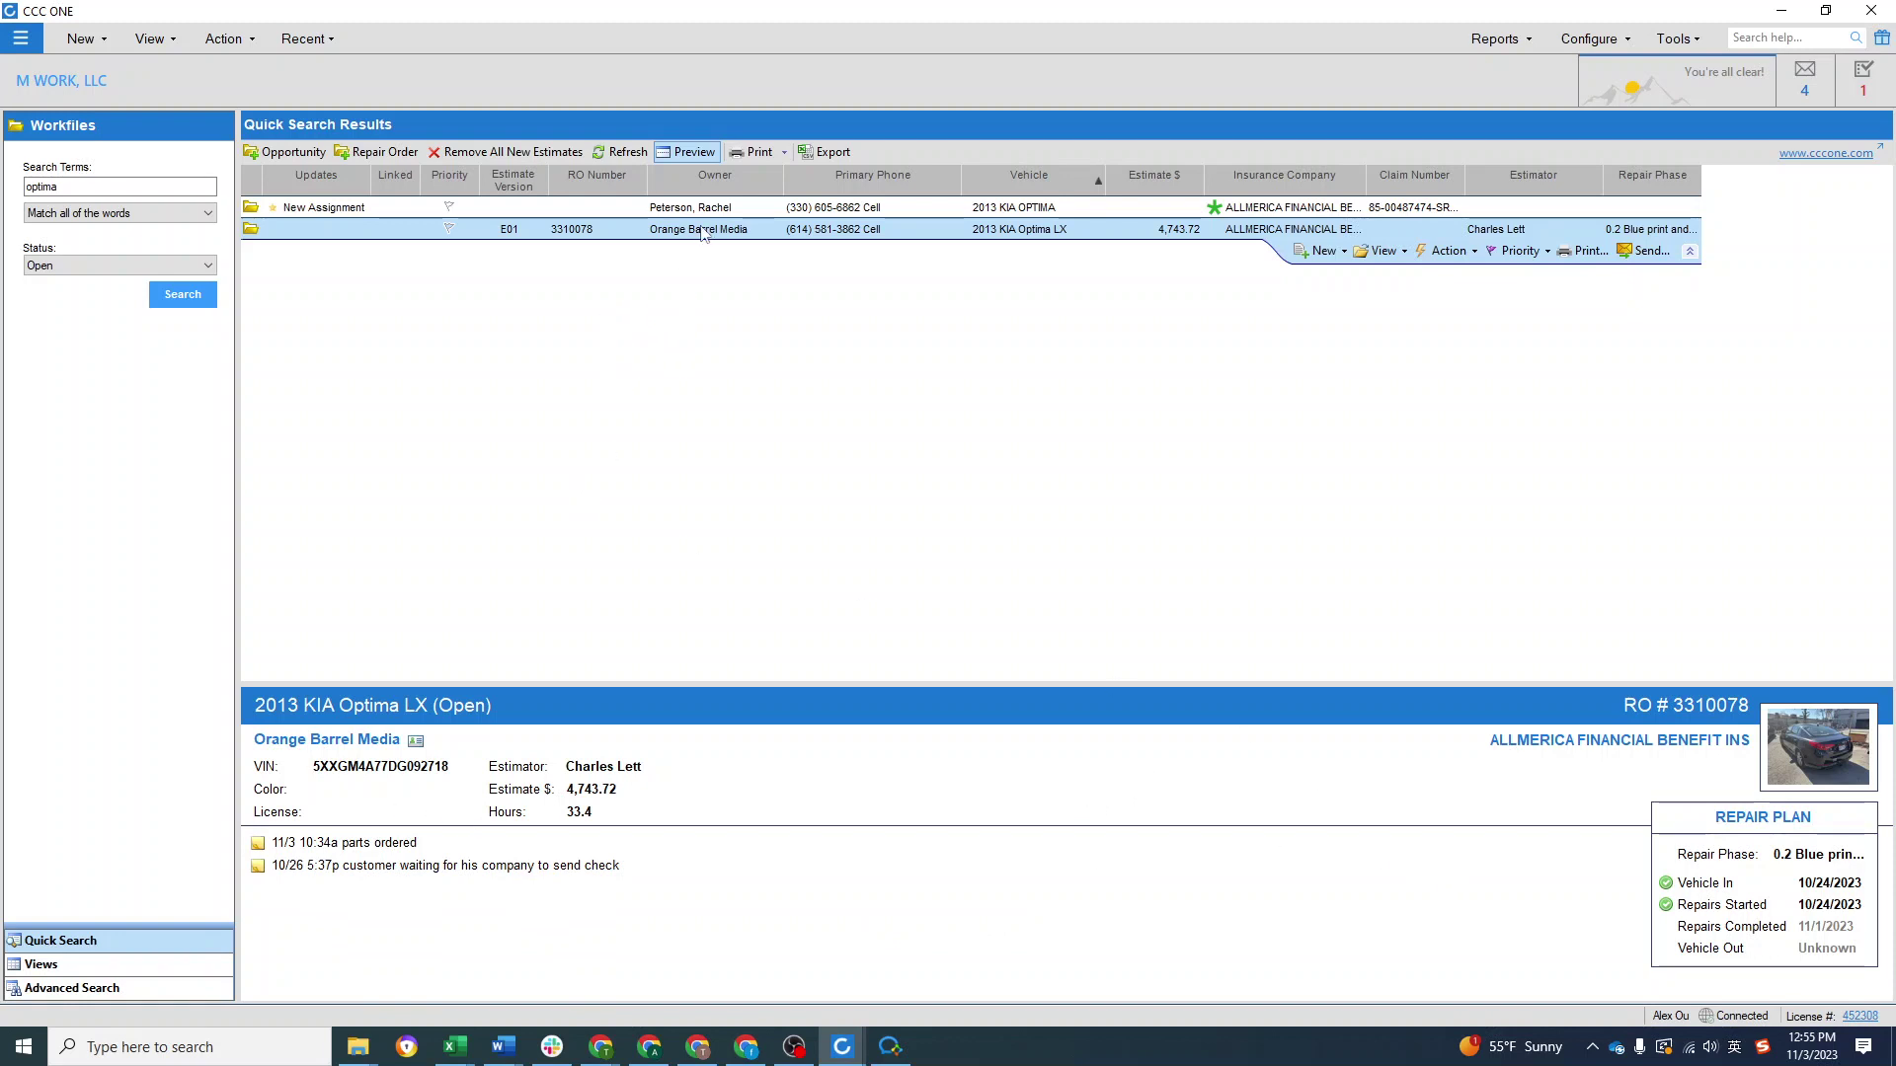
{"action": "left_click", "coordinate": [1320, 209]}
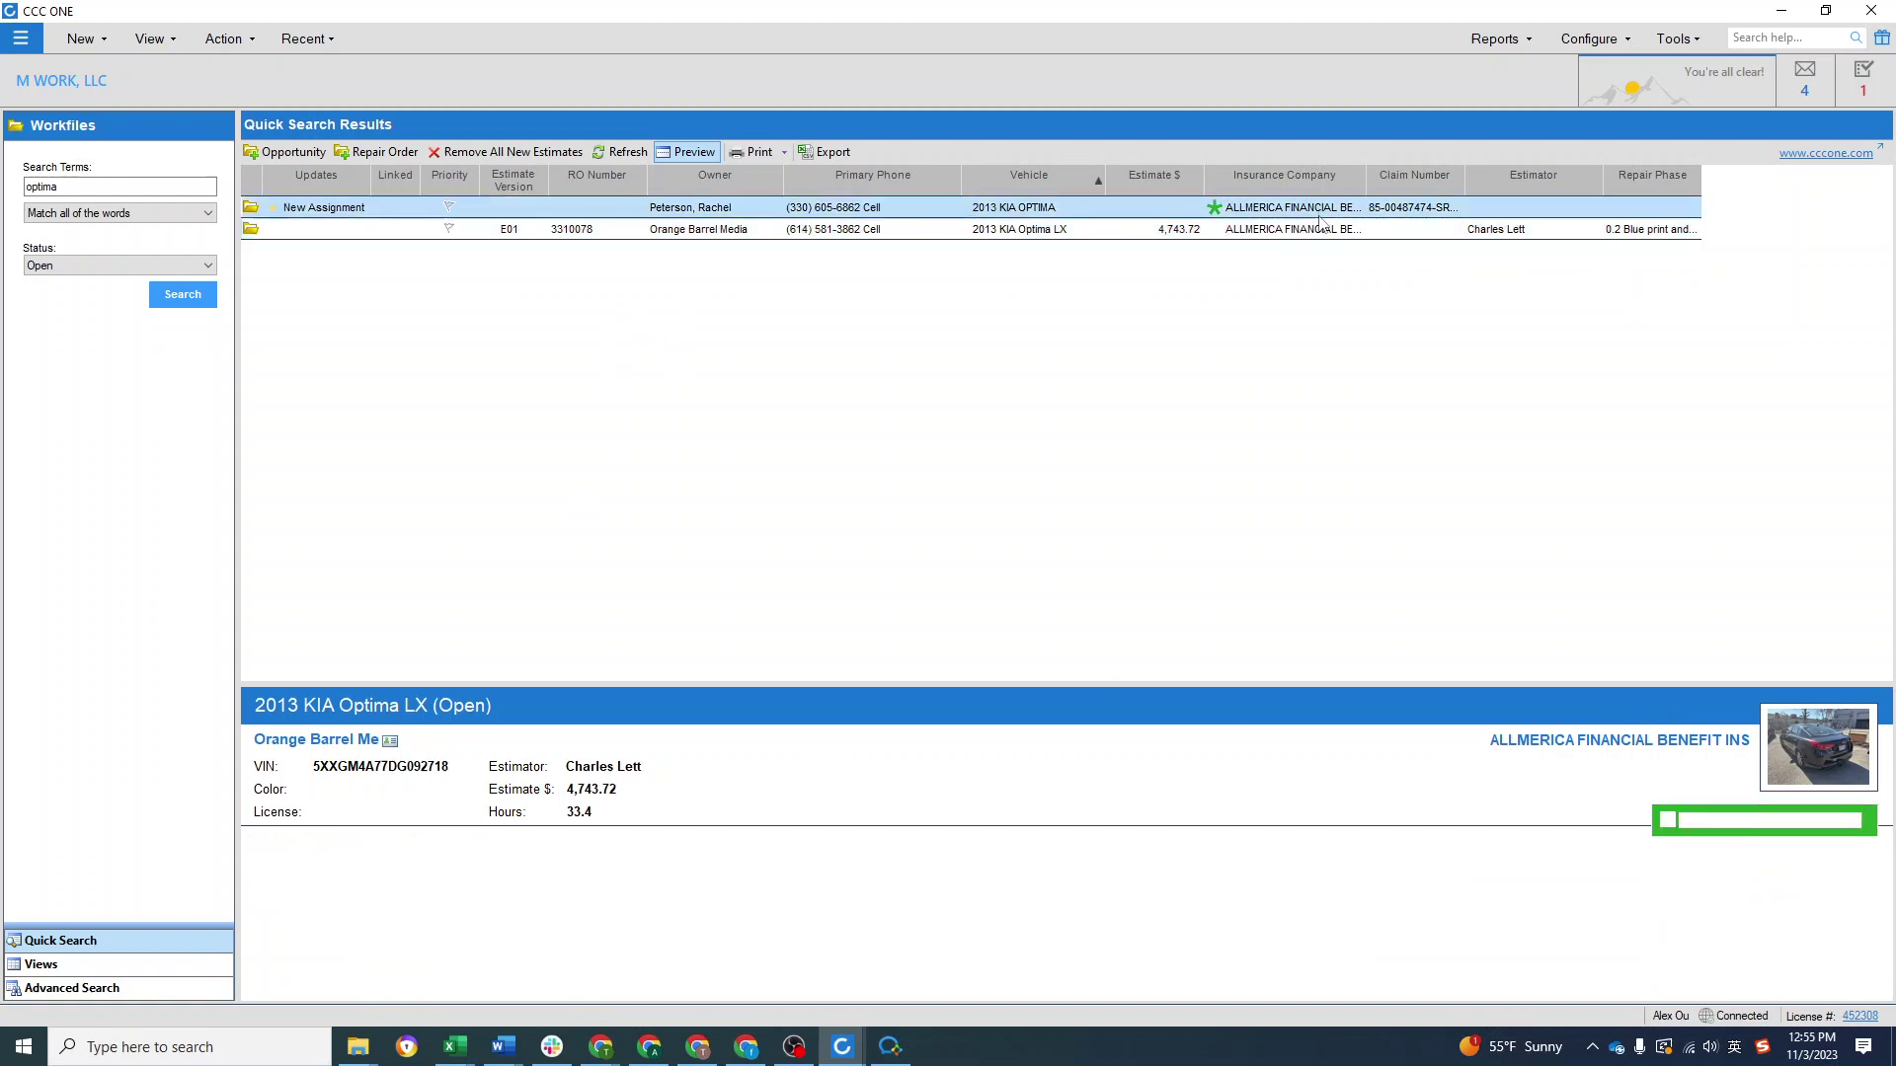
Step: Start merging the assignment with the 2013 KIA Optima LX workfile, reaching the Confirm step
{"action": "left_click", "coordinate": [1353, 229]}
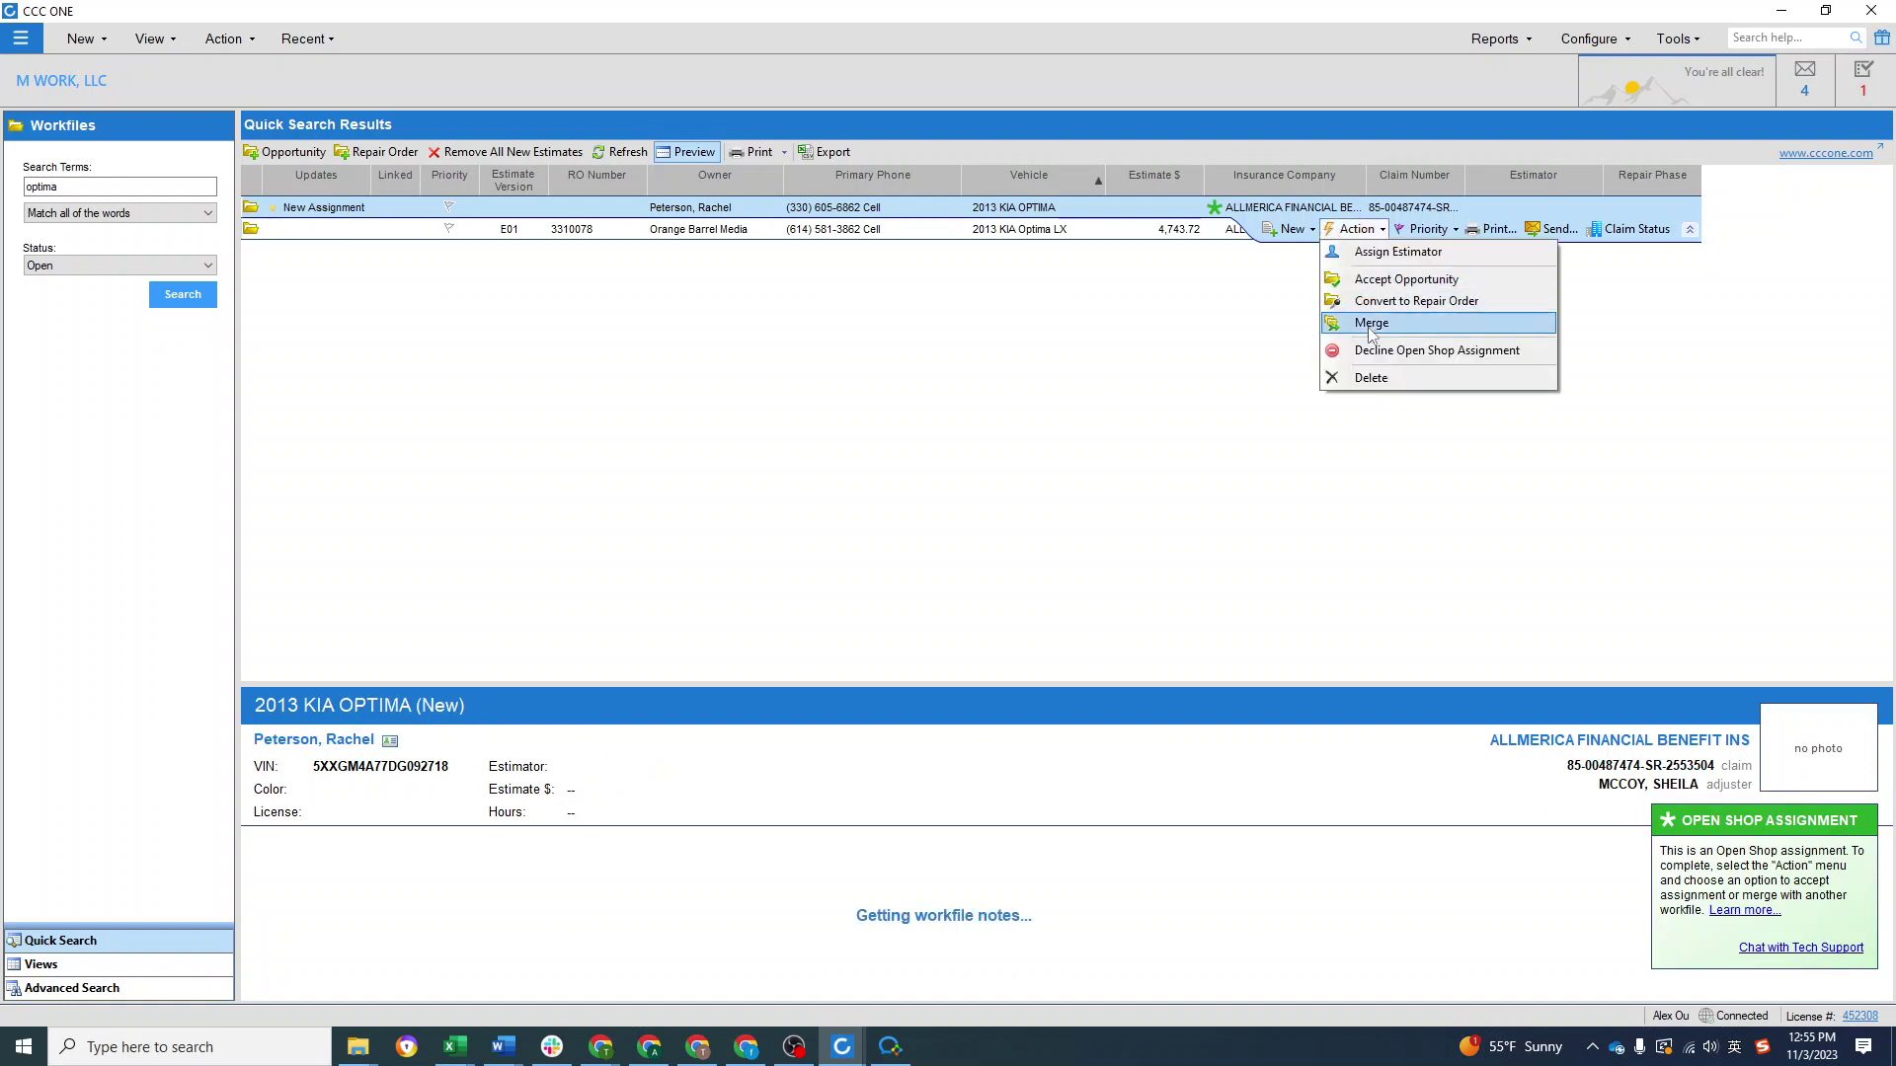
{"action": "left_click", "coordinate": [1371, 330]}
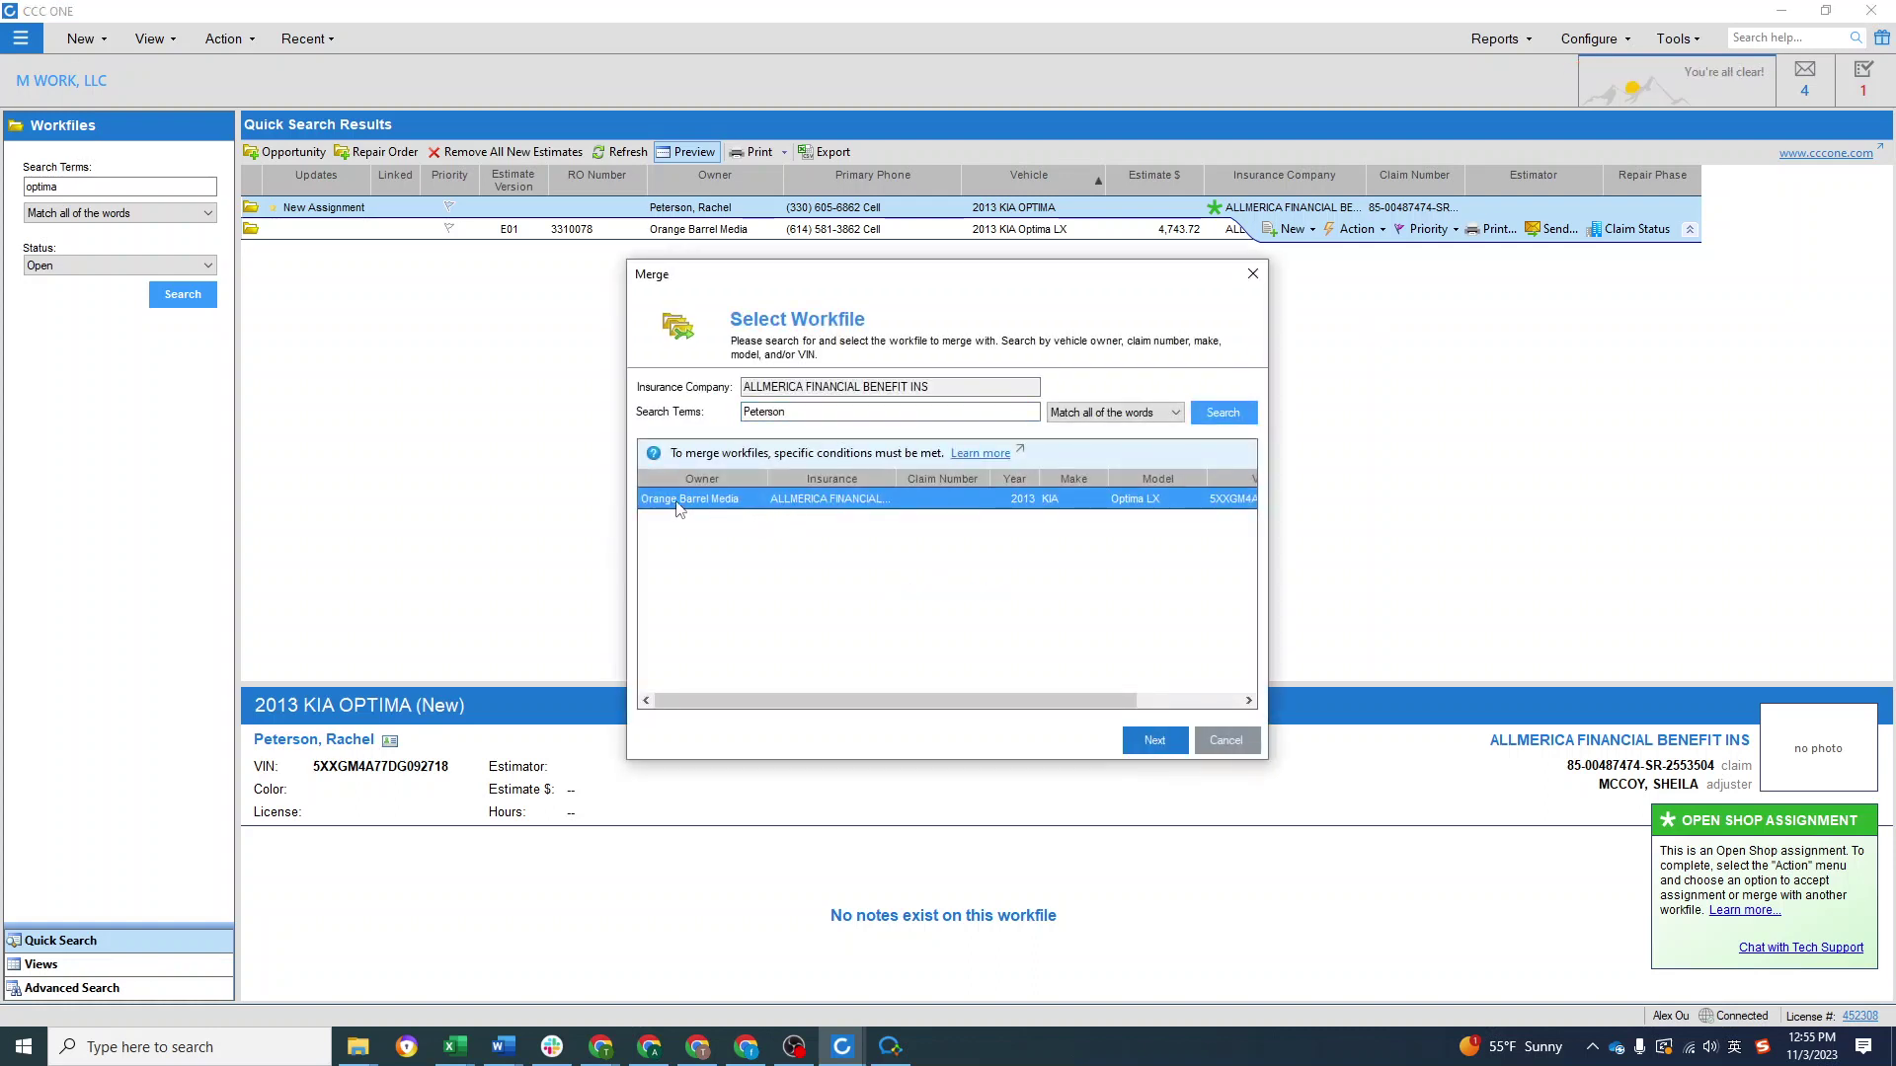
{"action": "left_click_drag", "start_coordinate": [823, 697], "coordinate": [894, 708]}
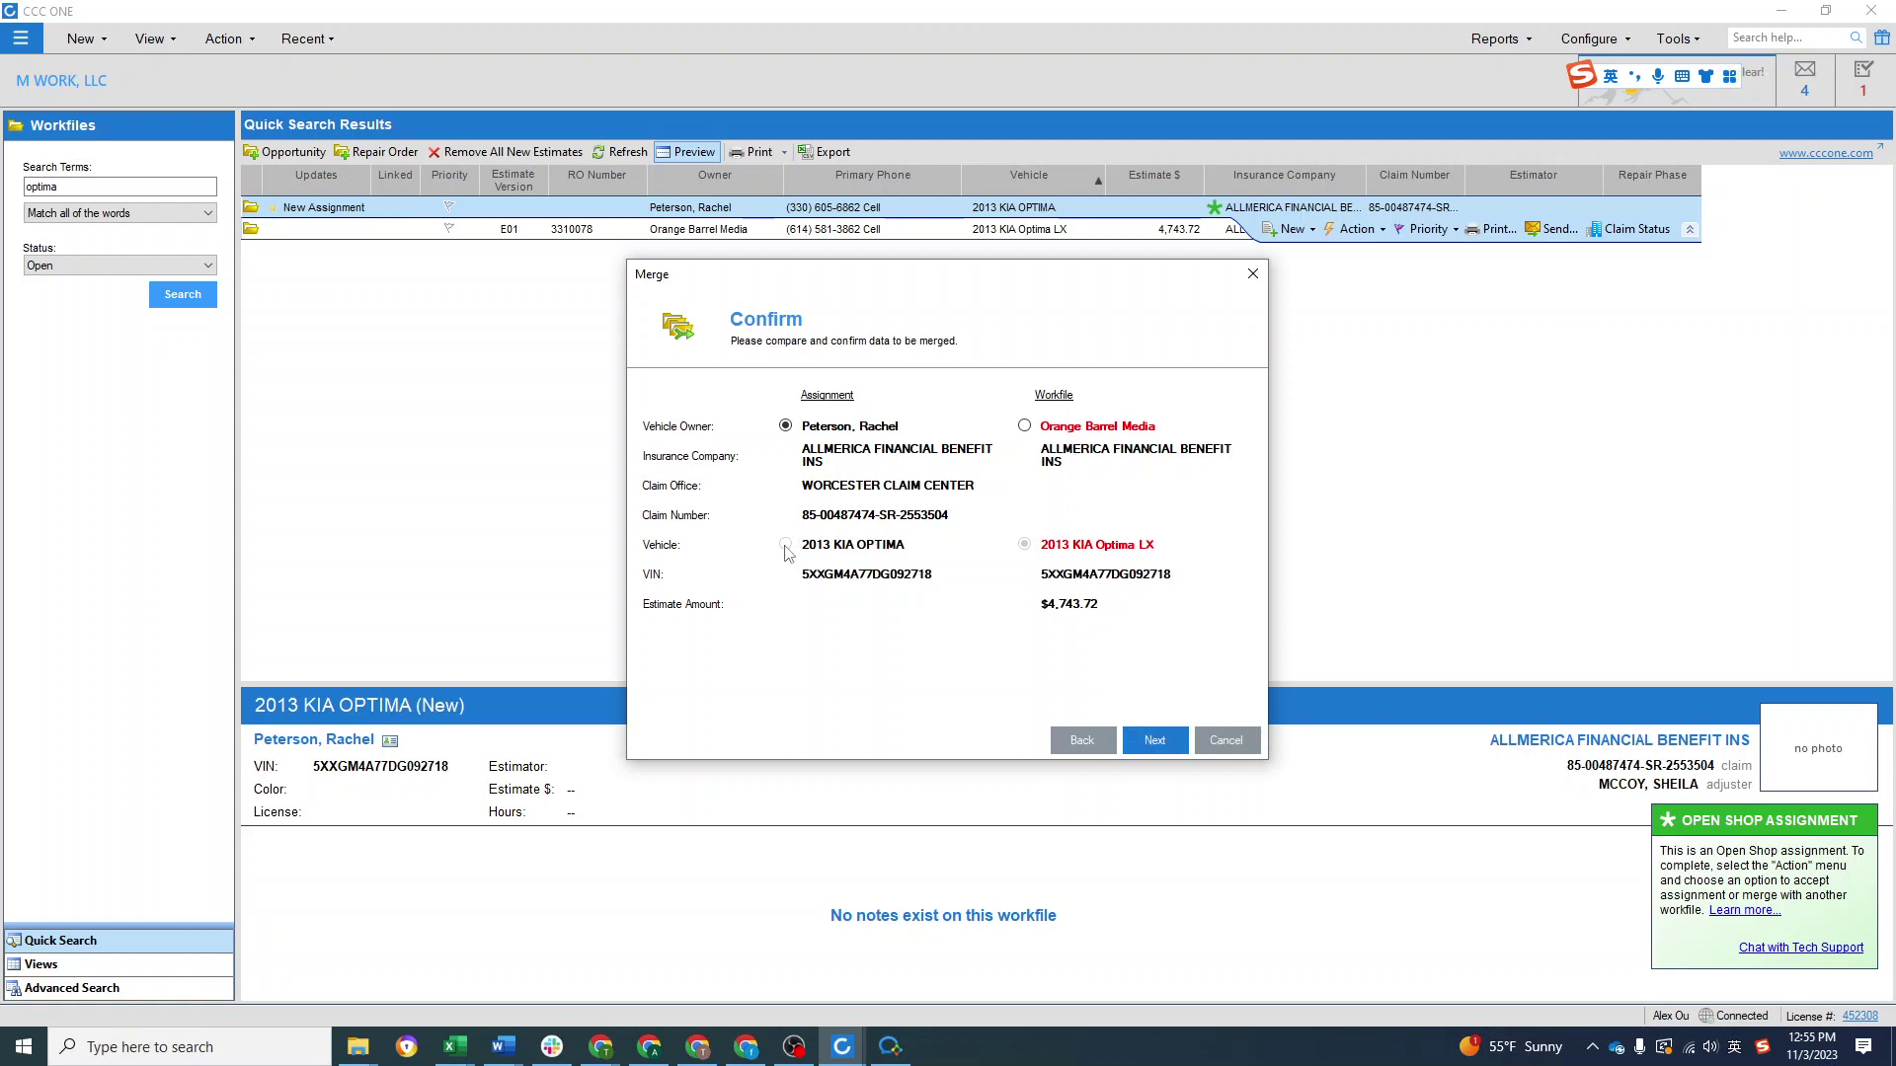
Step: Keep the assignment's vehicle owner in the merge confirmation and continue
{"action": "left_click", "coordinate": [1024, 426]}
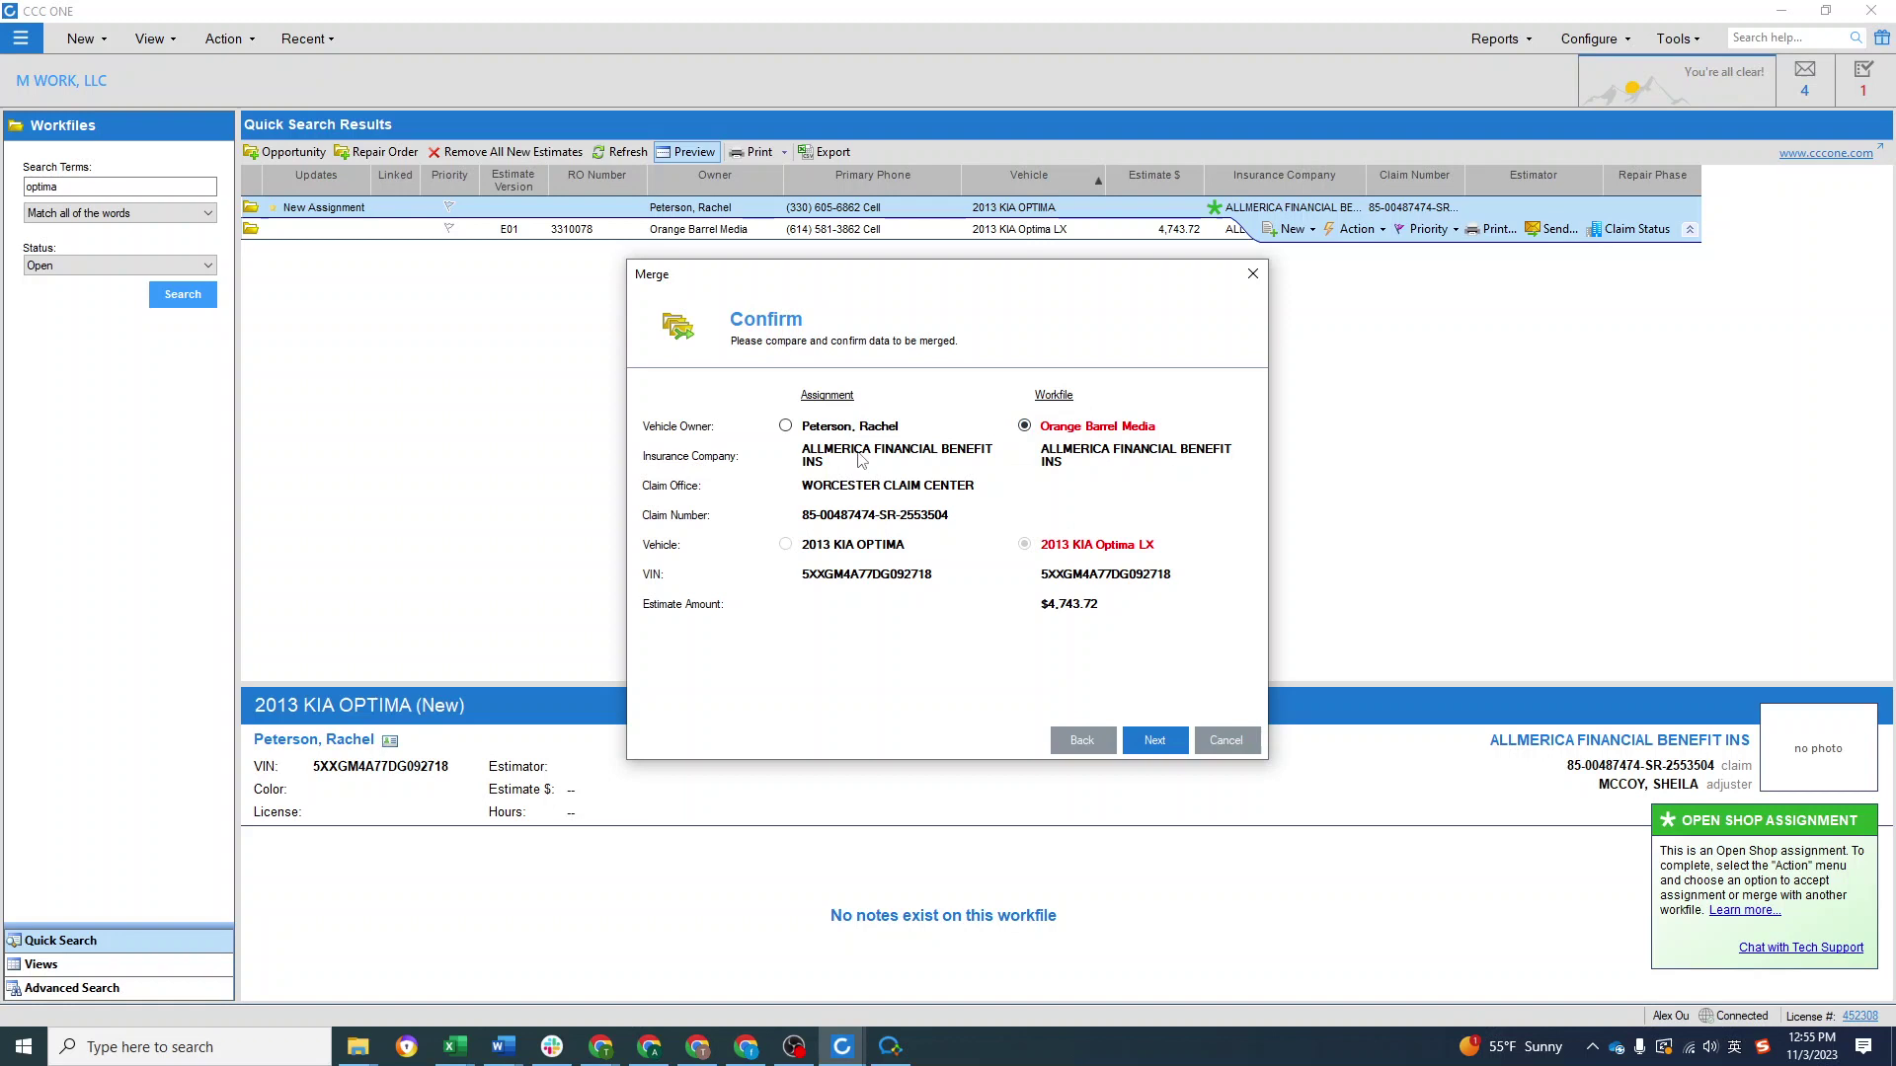
{"action": "left_click", "coordinate": [785, 426]}
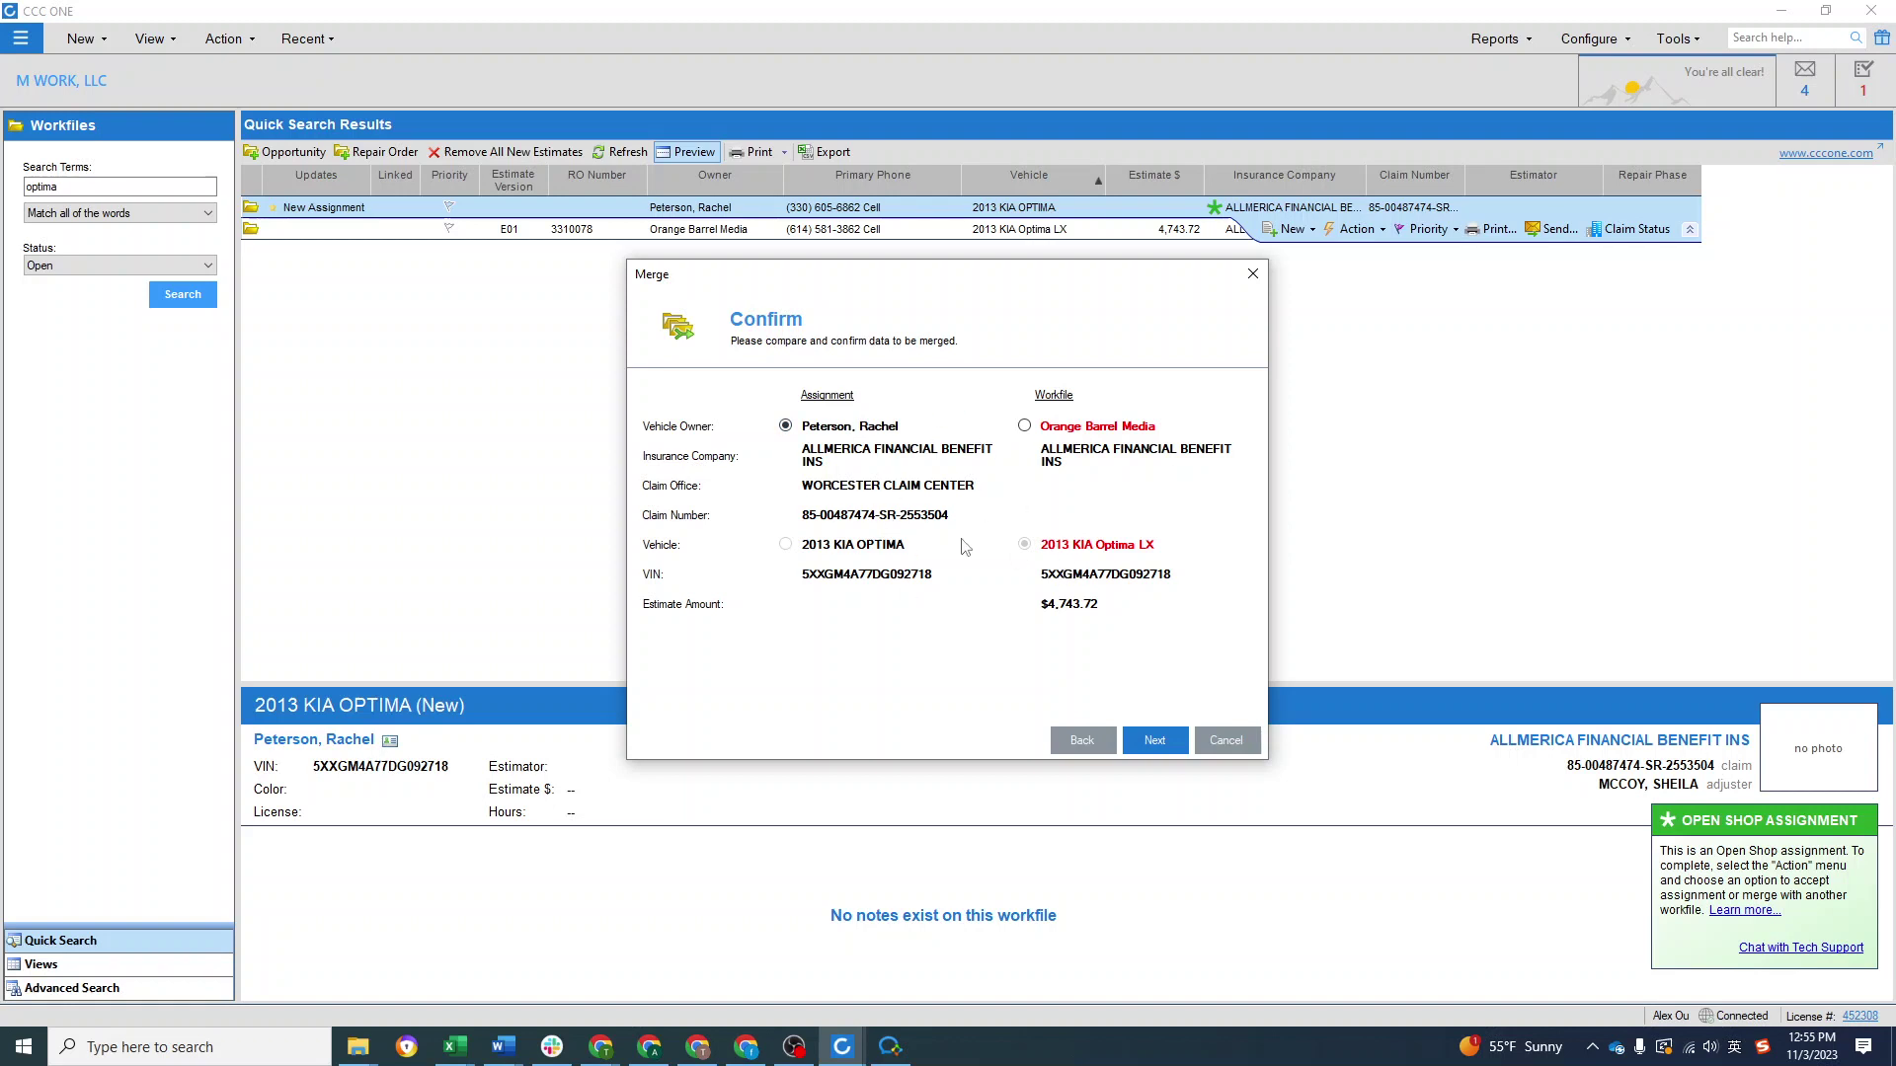
{"action": "left_click", "coordinate": [785, 426]}
{"action": "left_click", "coordinate": [1143, 743]}
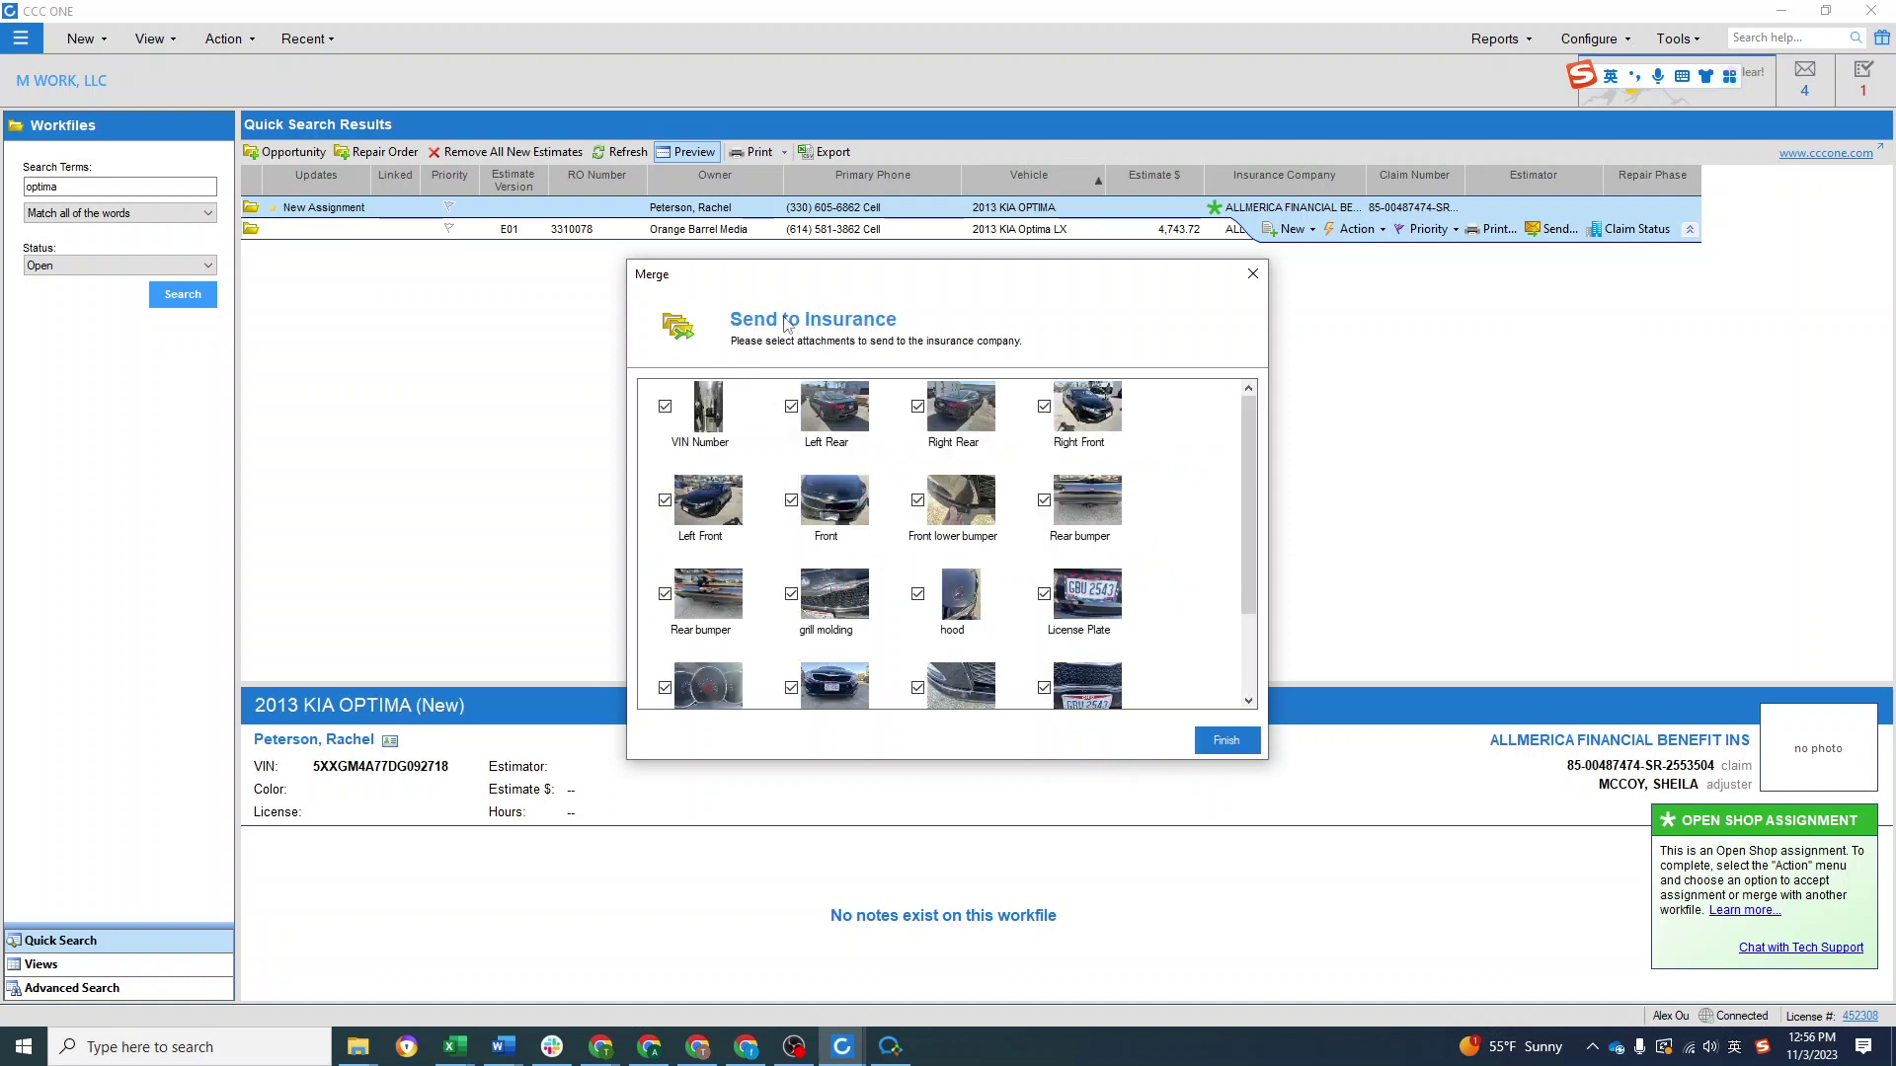
Step: Finish the merge, sending all checked vehicle photo attachments to the insurer
{"action": "scroll", "coordinate": [855, 576], "scroll_direction": "down", "scroll_amount": 1}
{"action": "scroll", "coordinate": [866, 565], "scroll_direction": "up", "scroll_amount": 1}
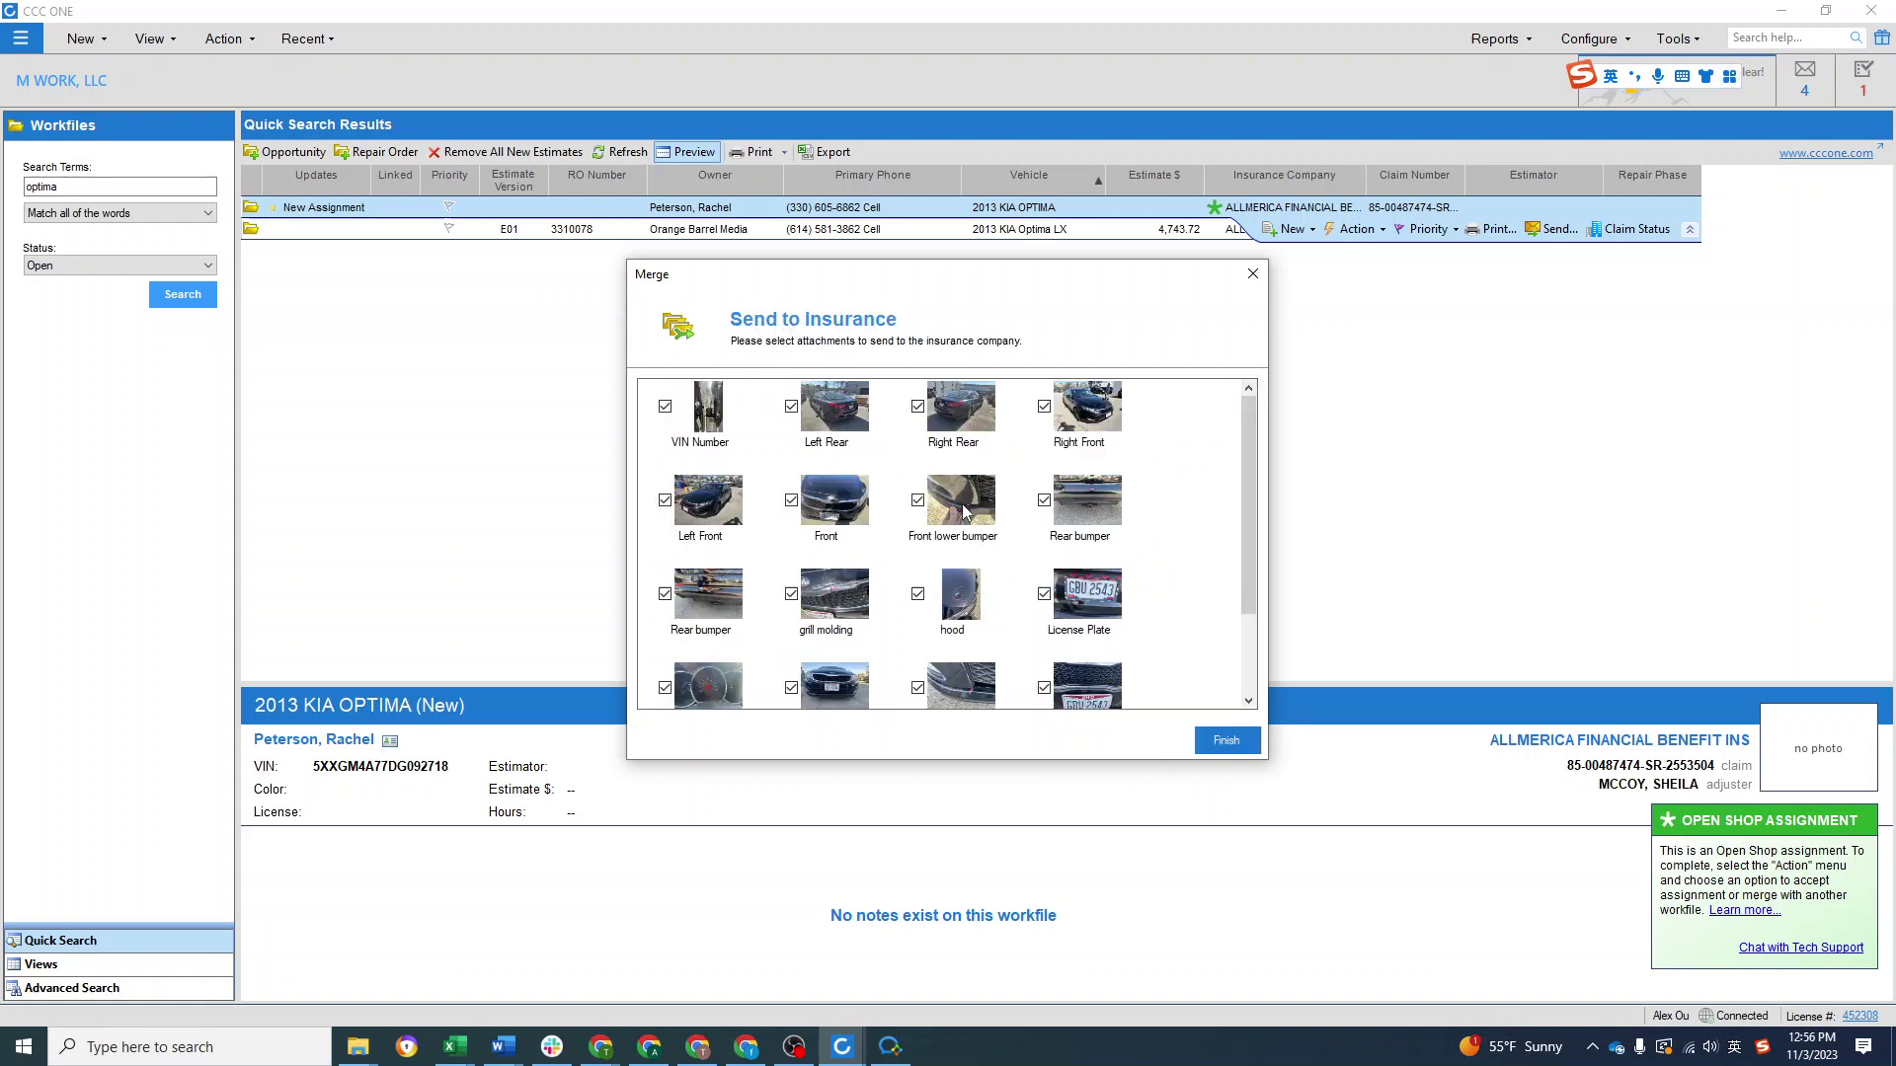
{"action": "left_click", "coordinate": [1216, 743]}
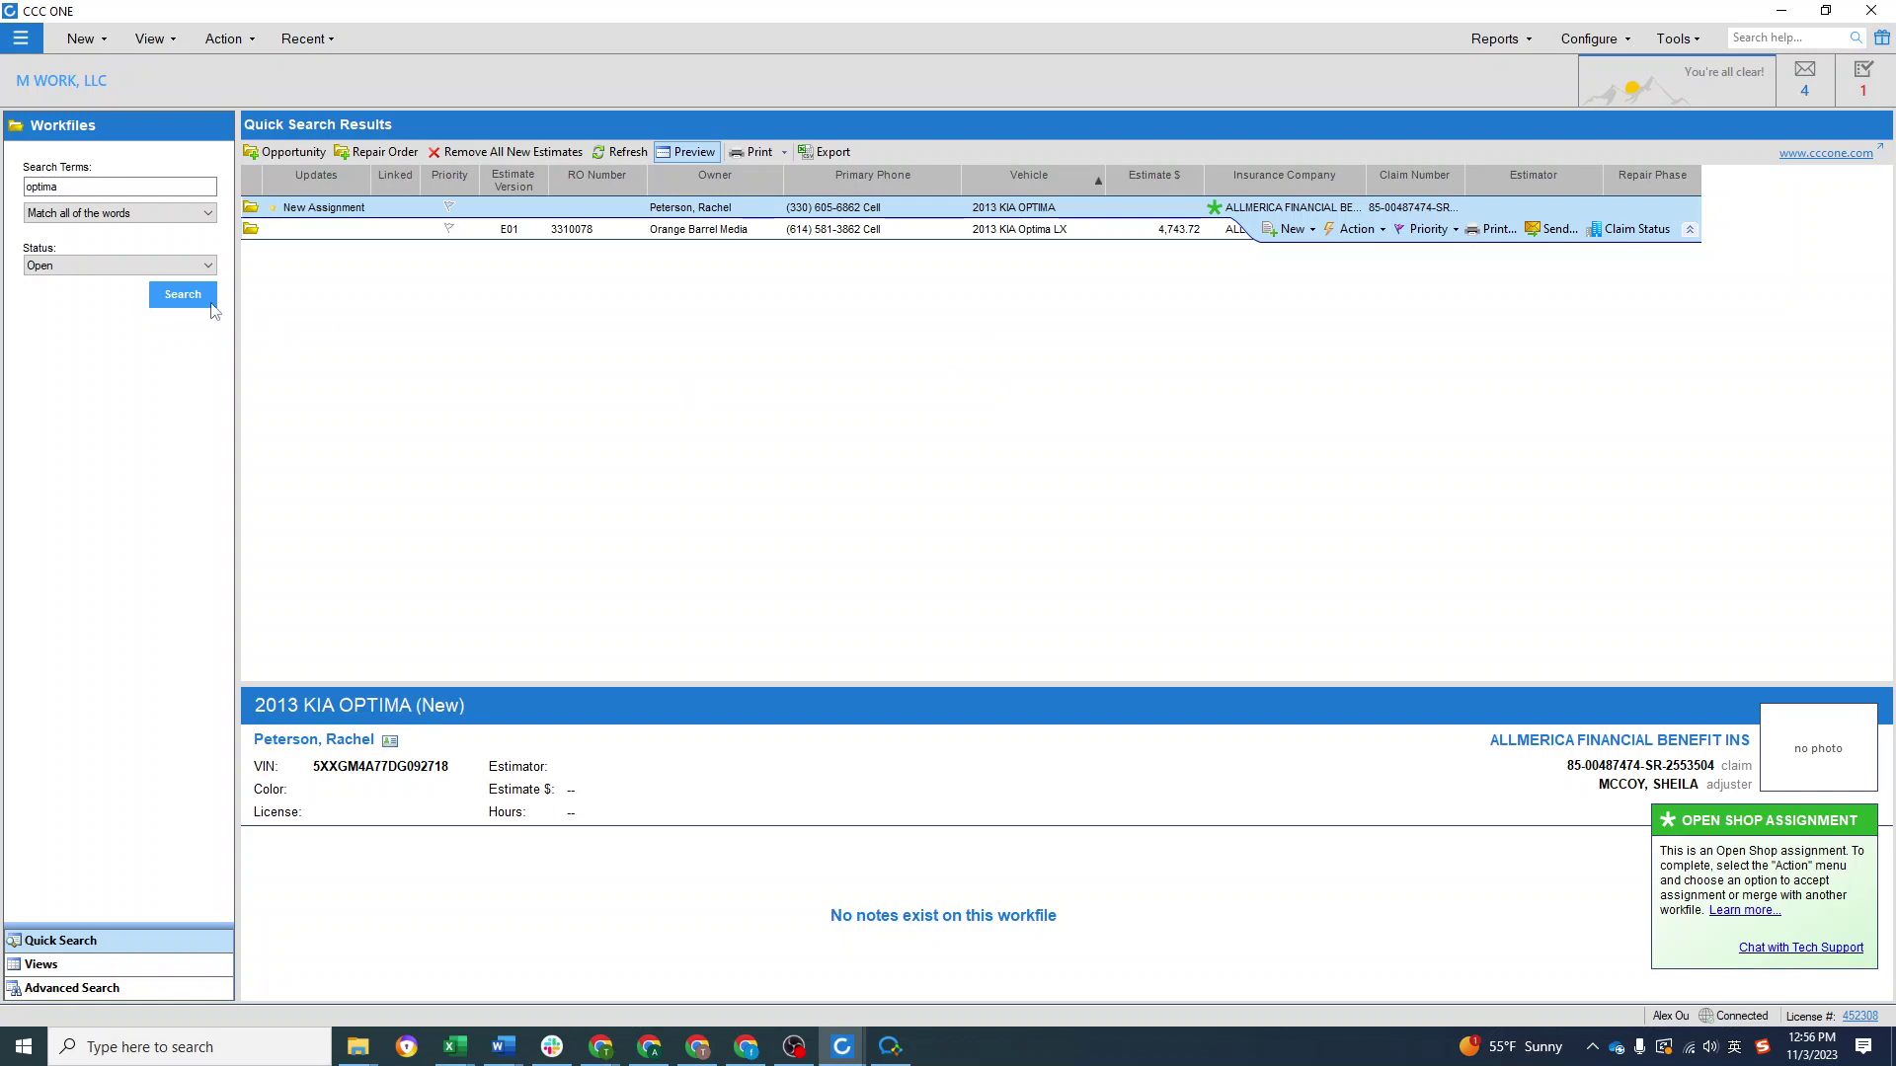
{"action": "left_click", "coordinate": [827, 1053]}
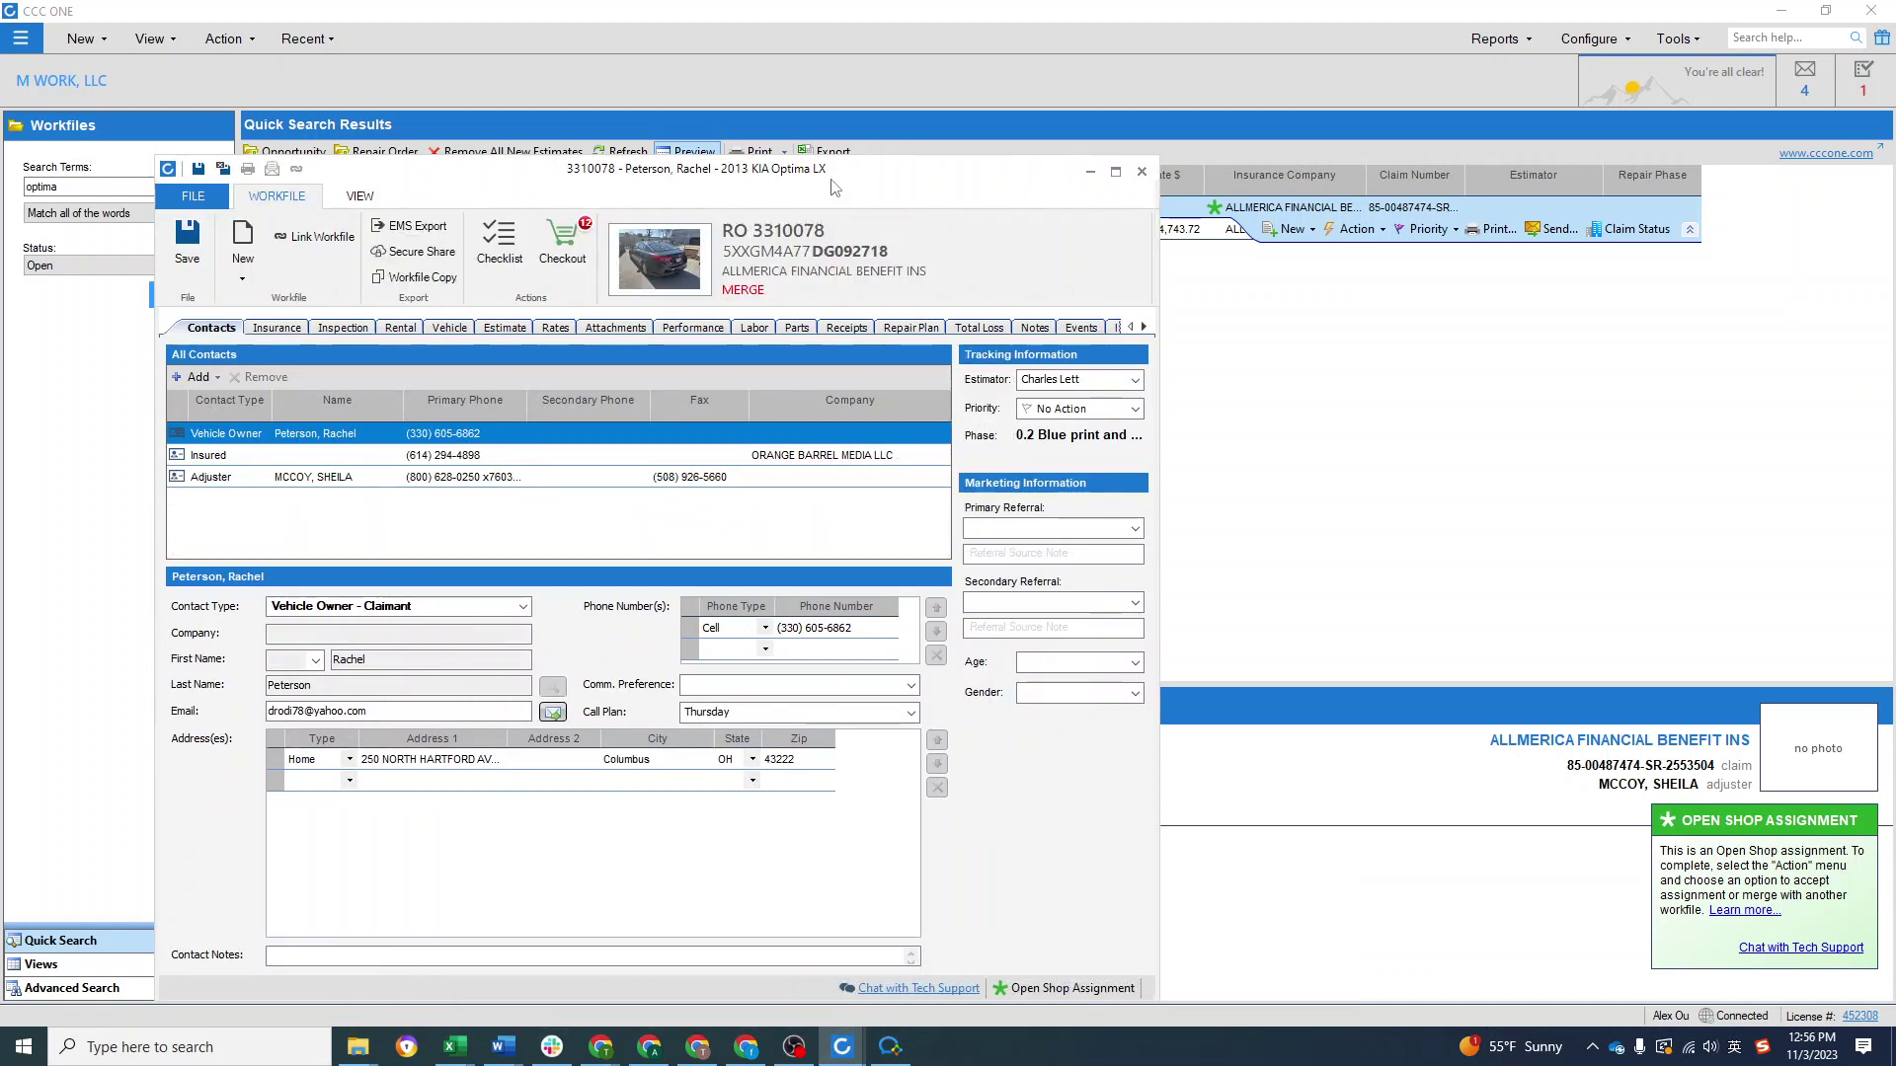
{"action": "left_click_drag", "start_coordinate": [850, 186], "coordinate": [1056, 165]}
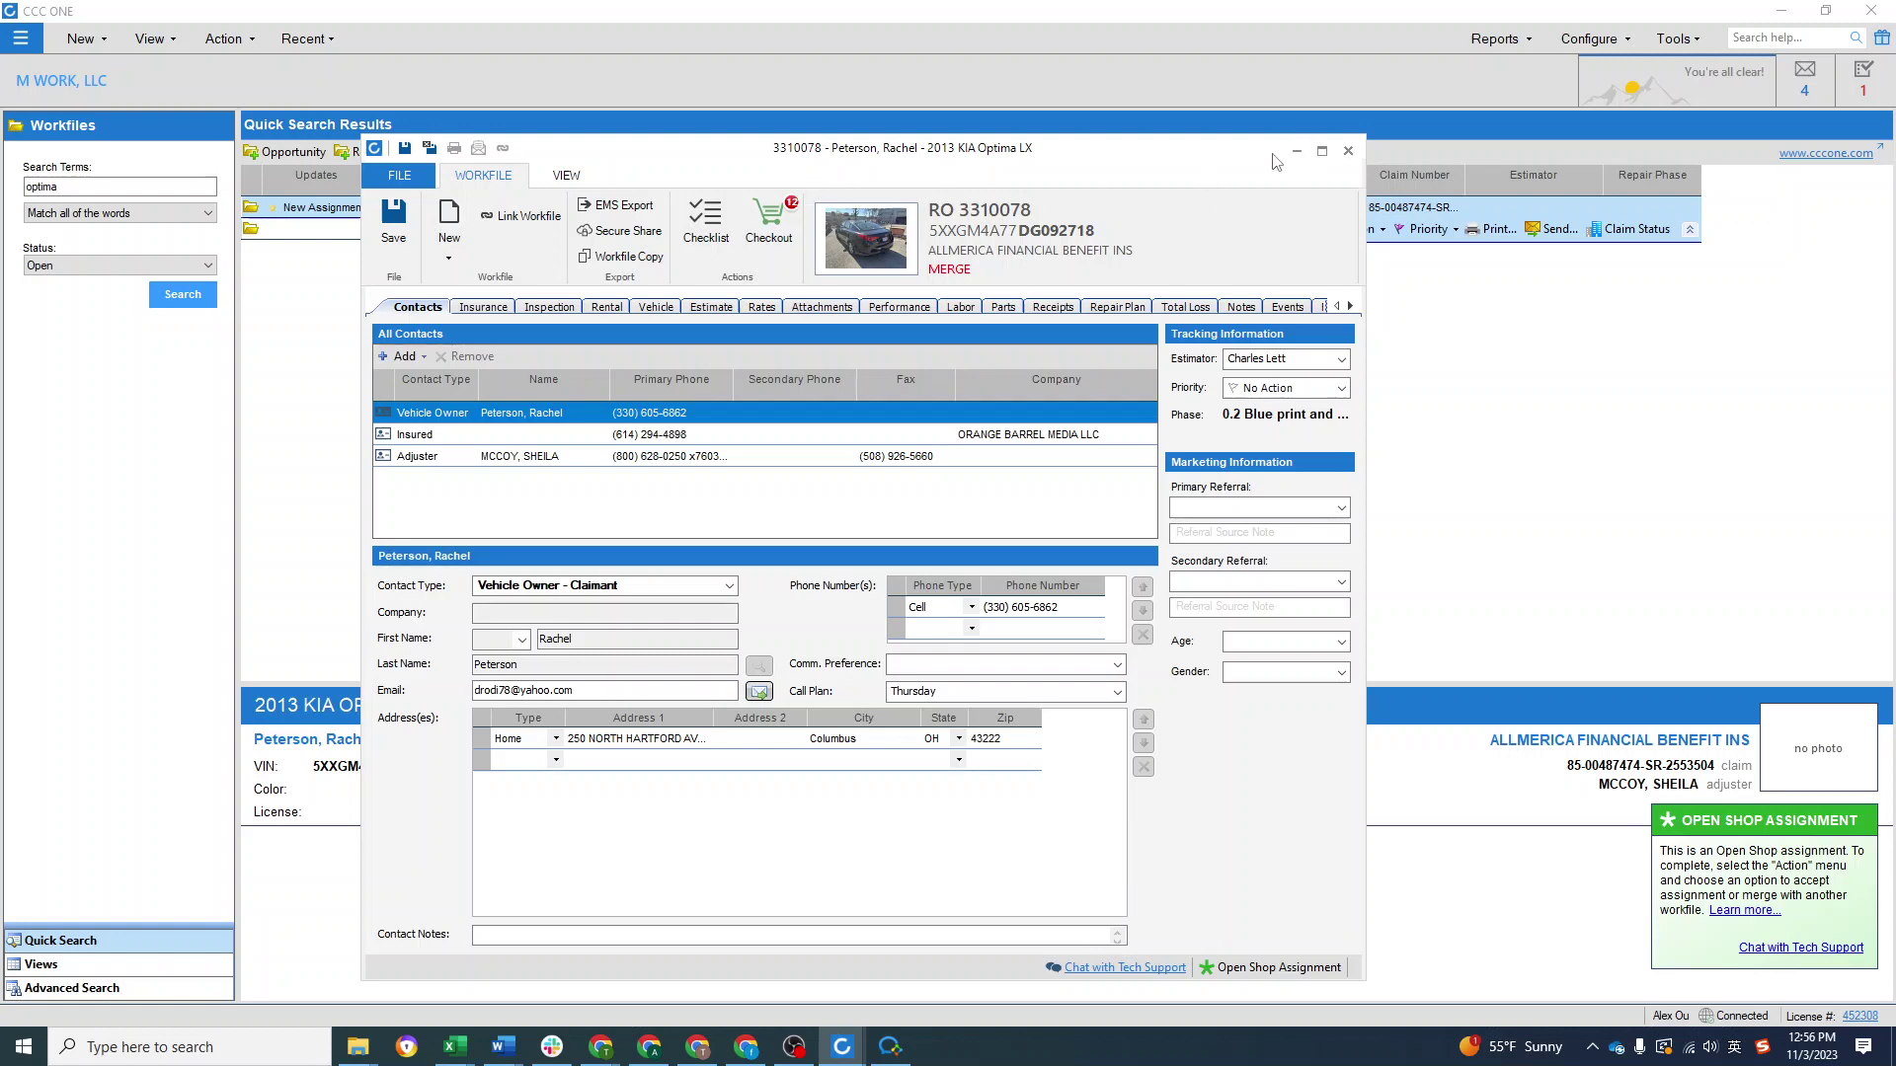
{"action": "left_click", "coordinate": [1348, 151]}
{"action": "left_click", "coordinate": [176, 295]}
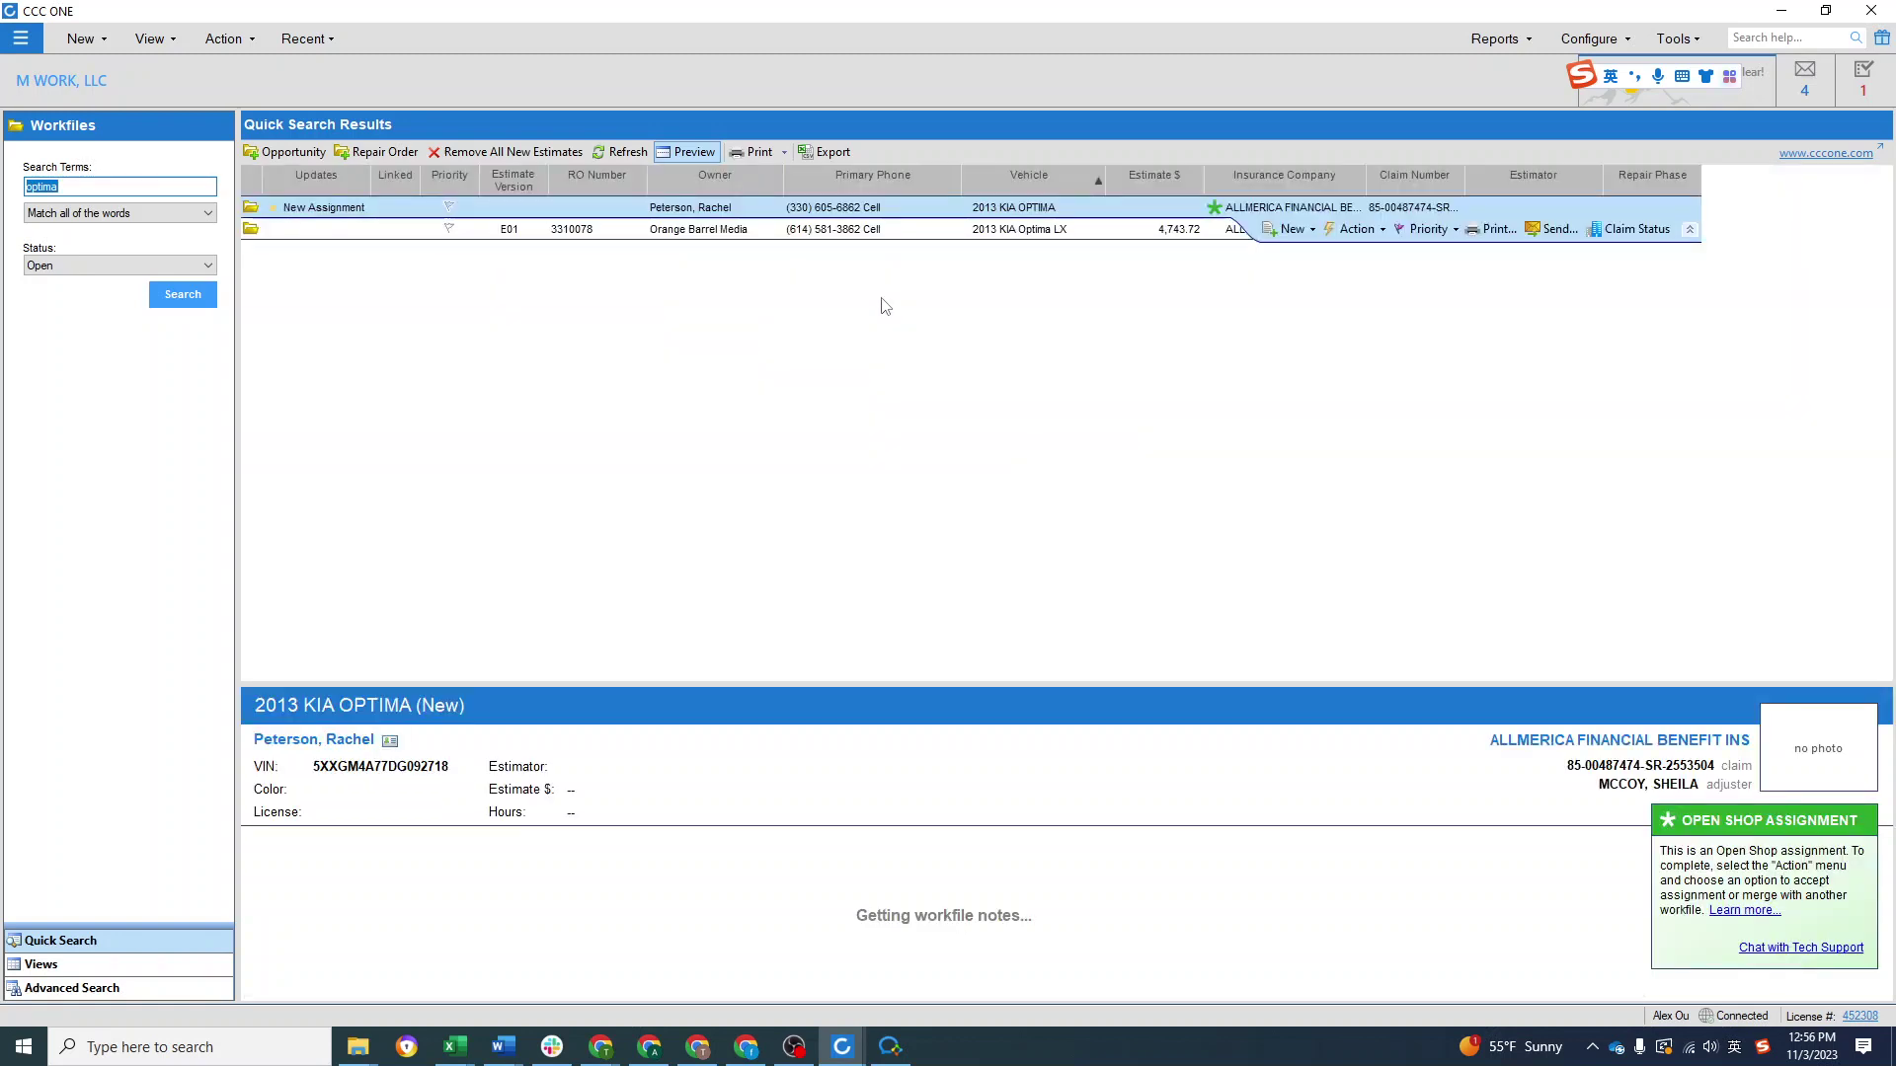
{"action": "left_click", "coordinate": [1002, 233]}
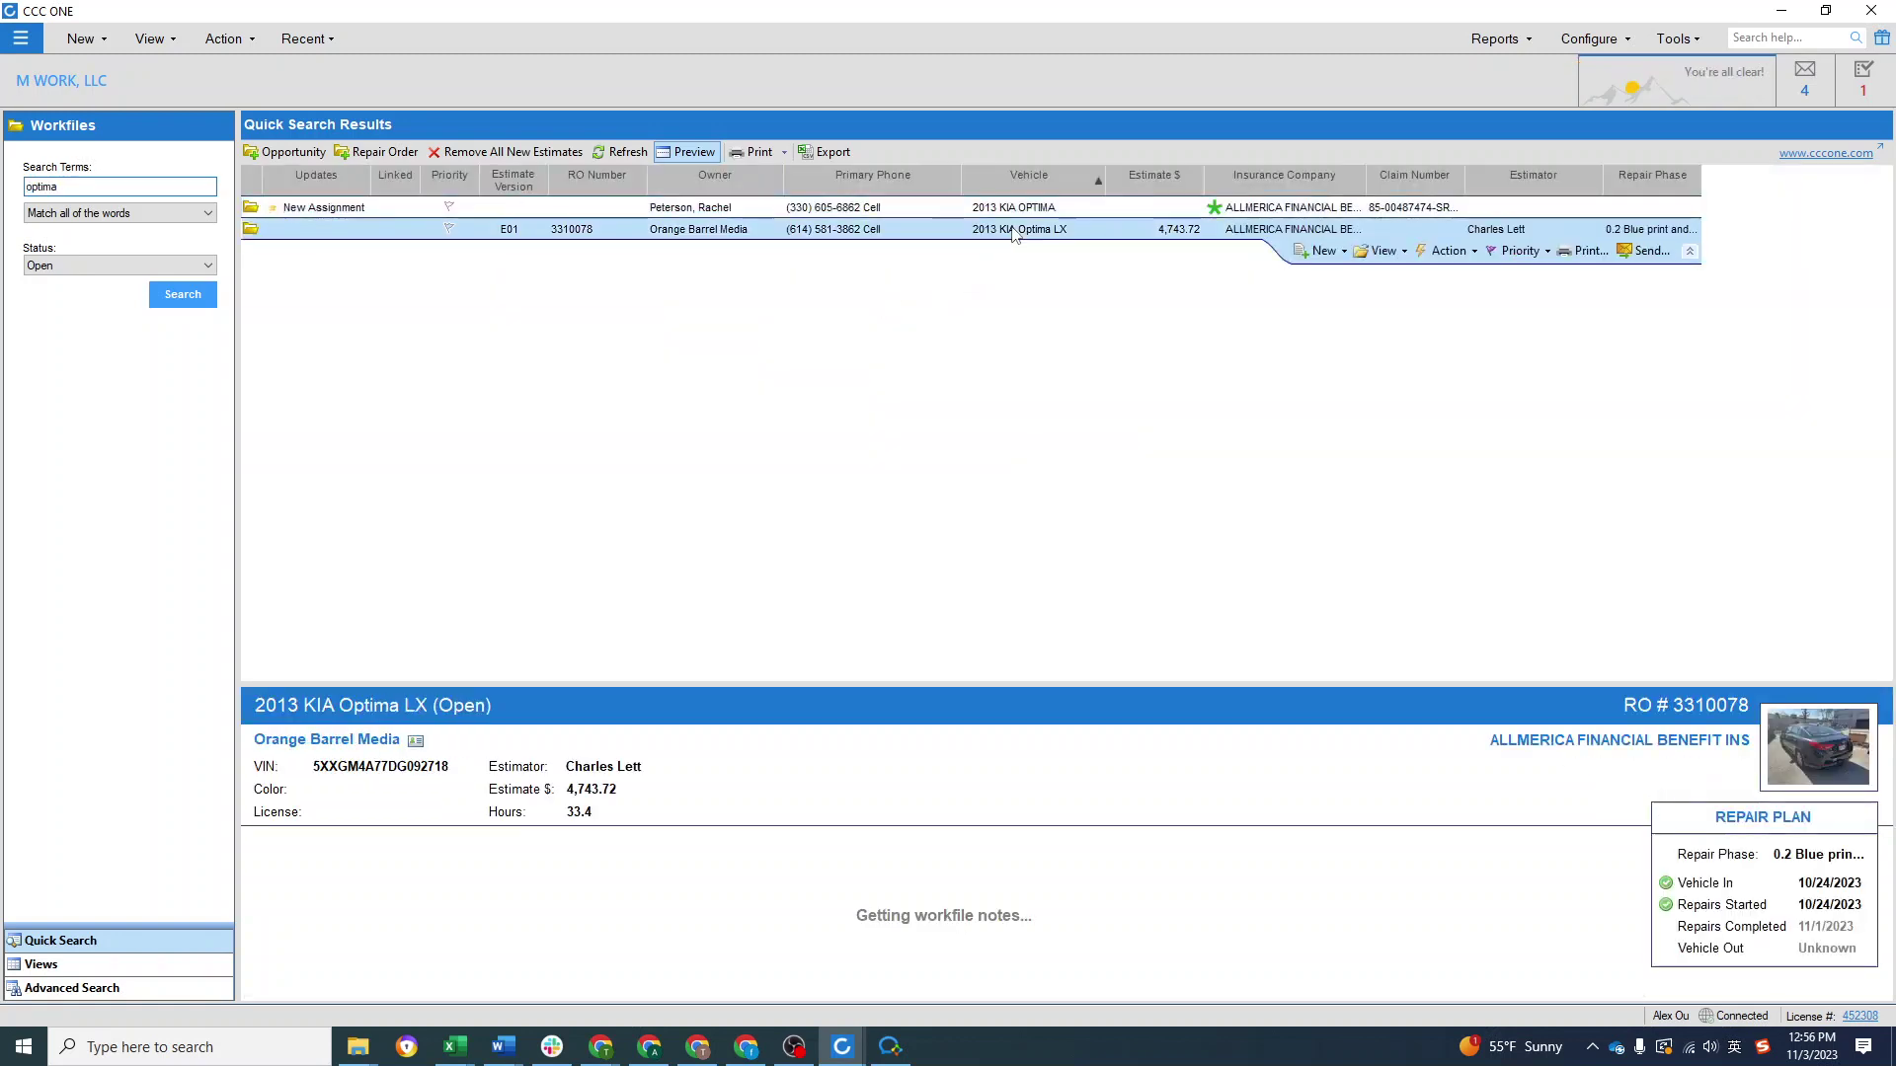
{"action": "key", "text": "Up"}
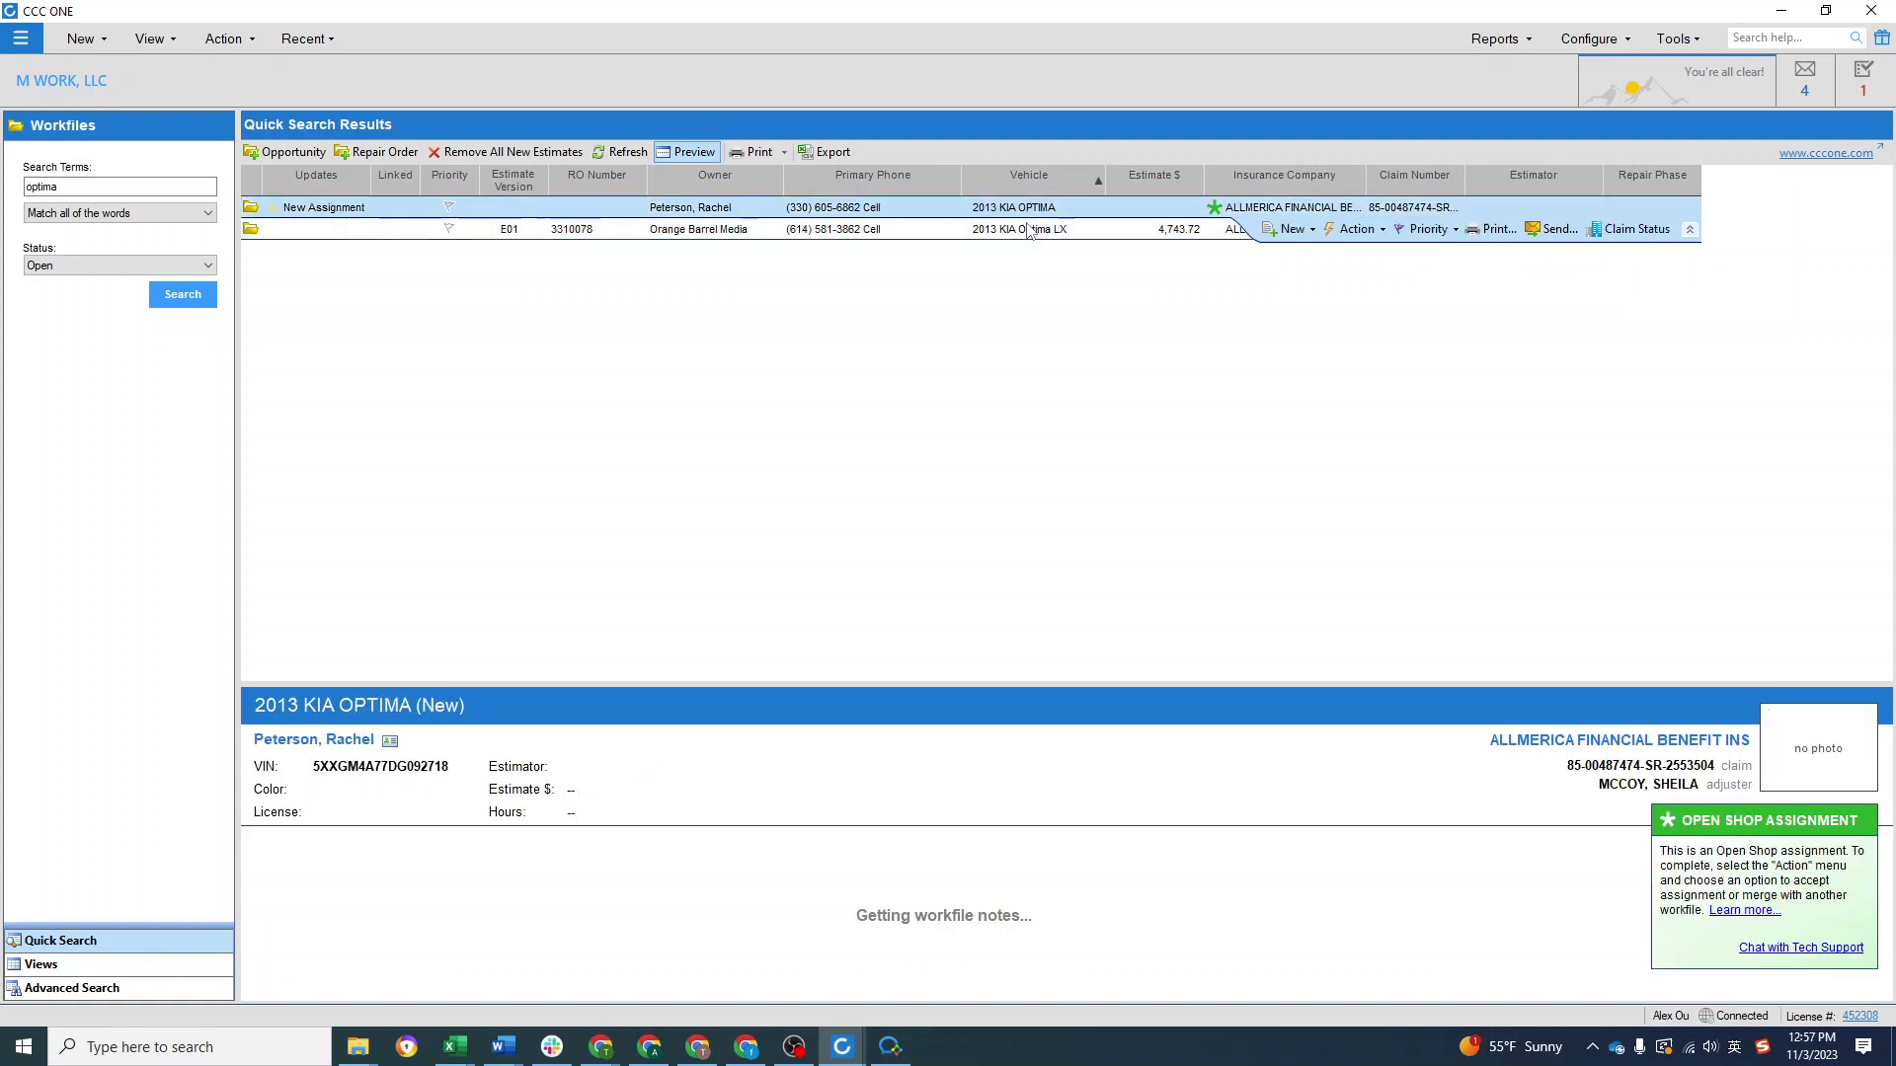
{"action": "mouse_move", "coordinate": [842, 1047]}
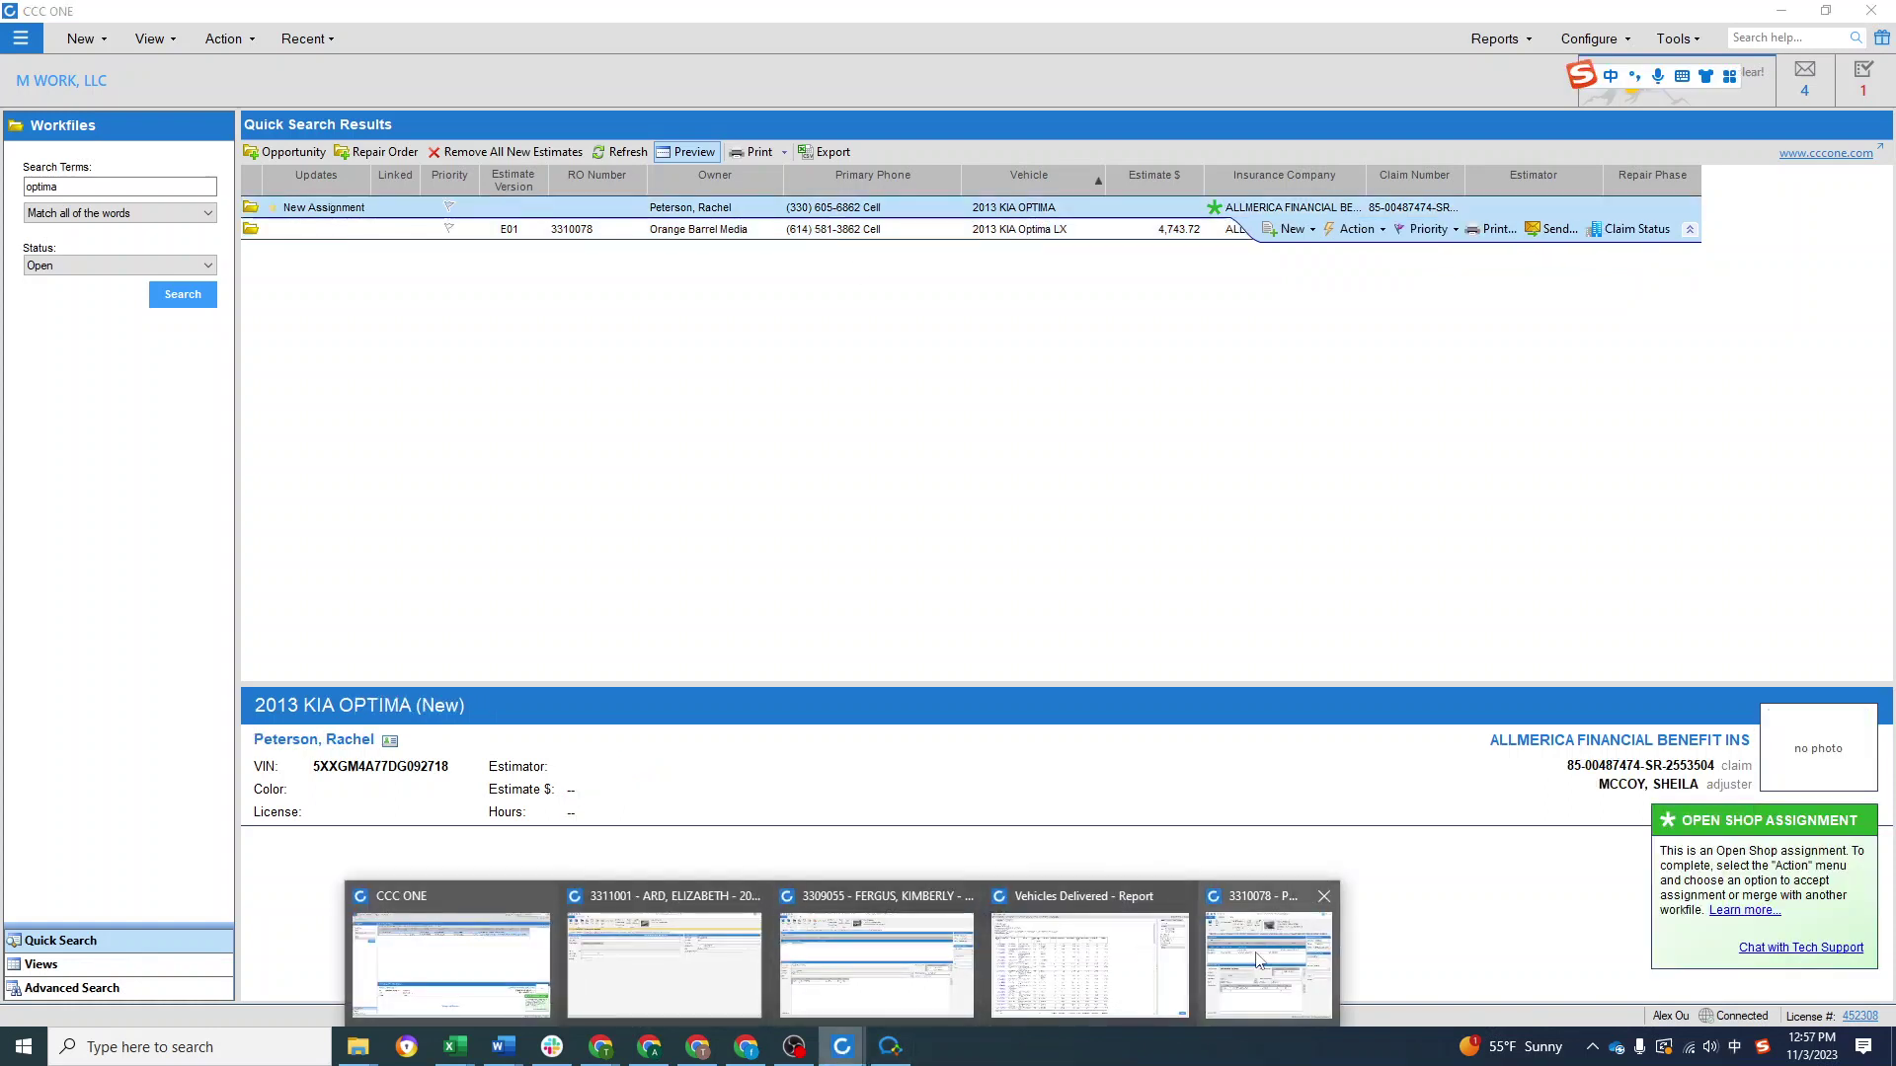
Step: Maximize merged workfile 3310078 and review its labor rates and 18 attached vehicle photos
{"action": "left_click", "coordinate": [1059, 889]}
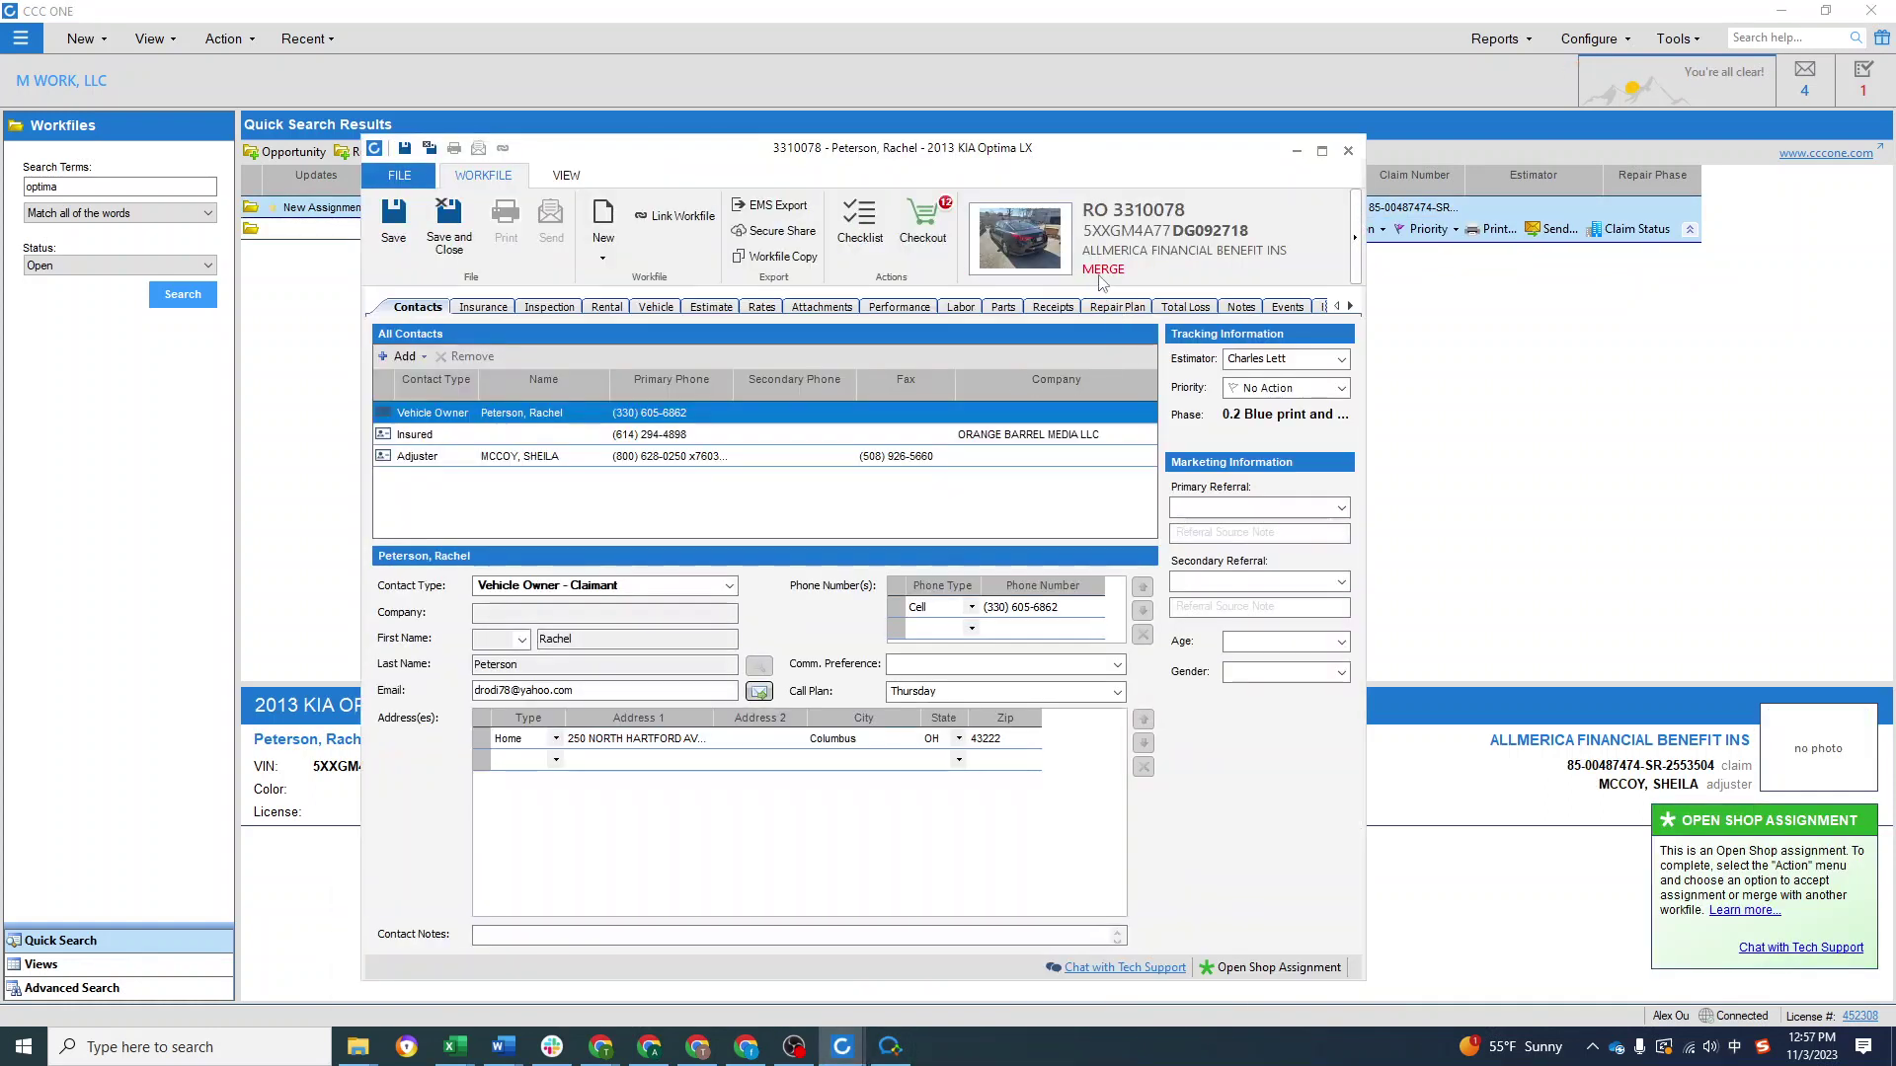
{"action": "left_click", "coordinate": [1322, 151]}
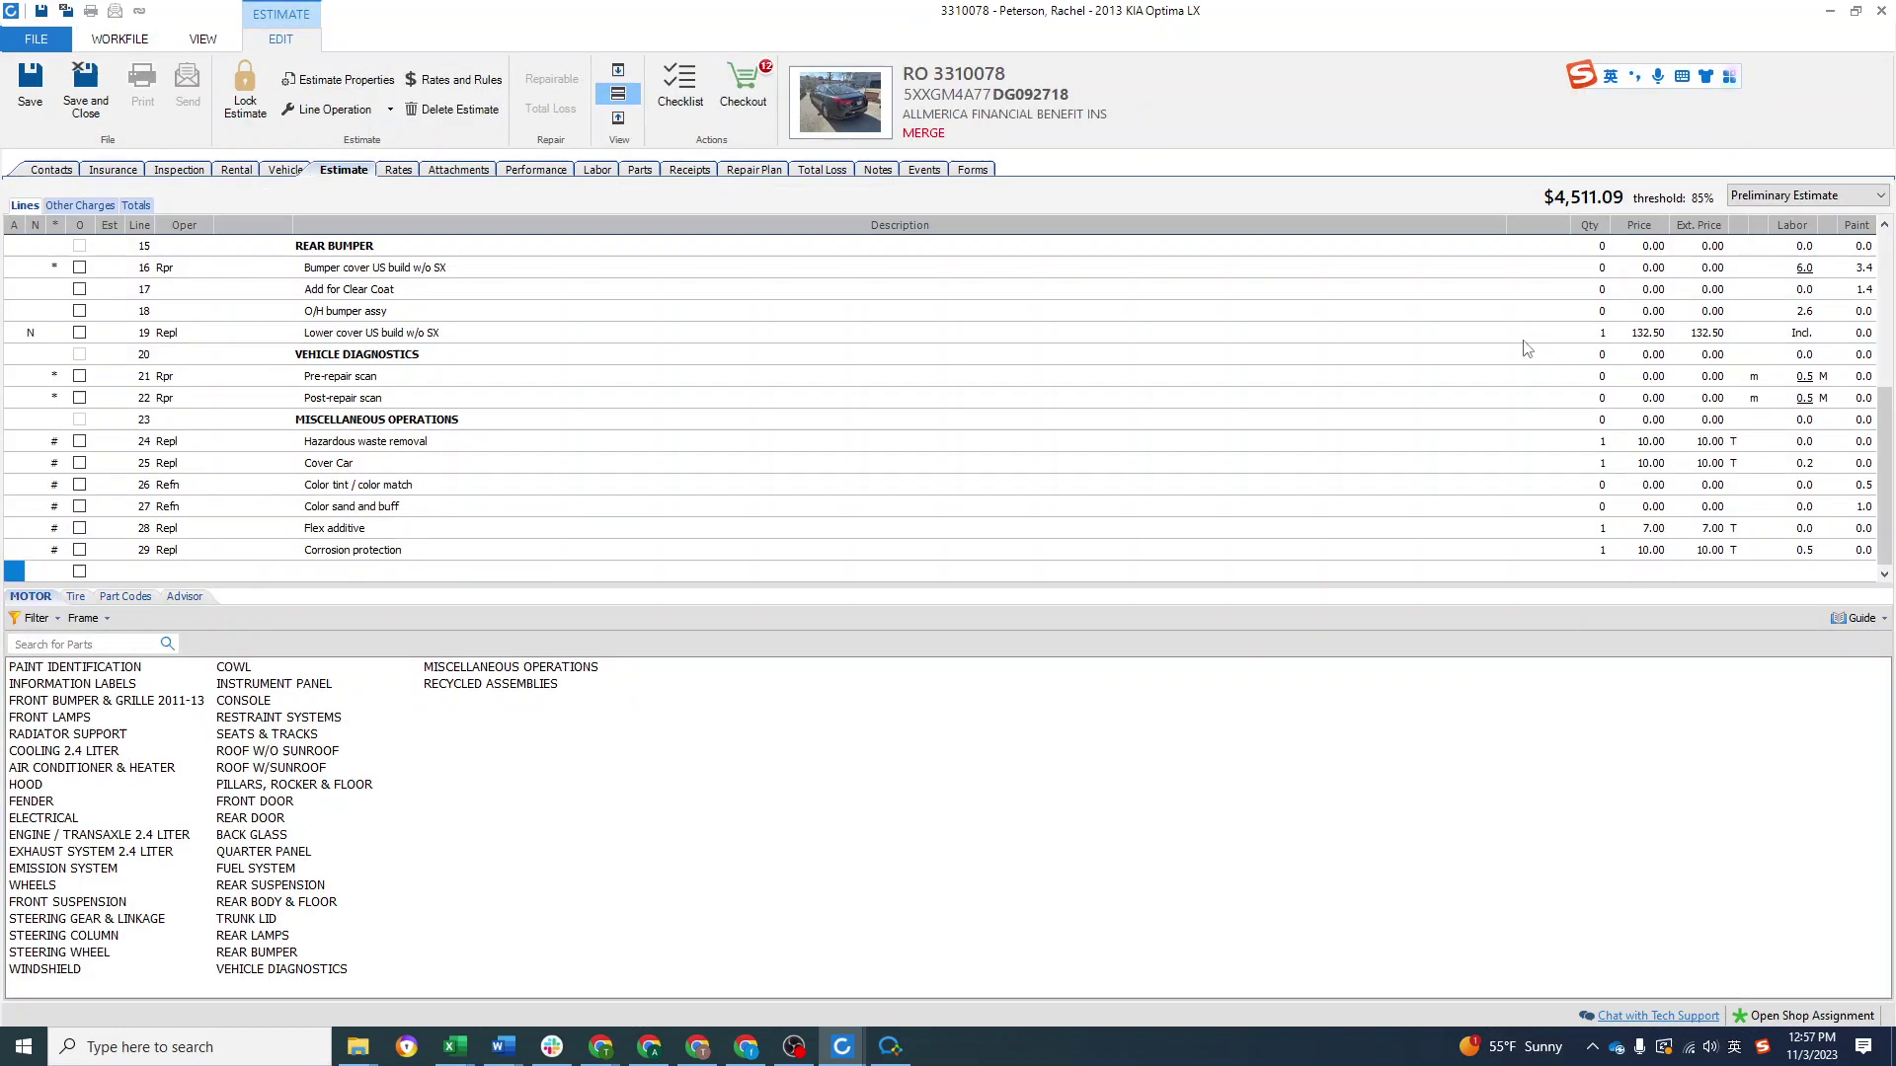
{"action": "left_click", "coordinate": [405, 172]}
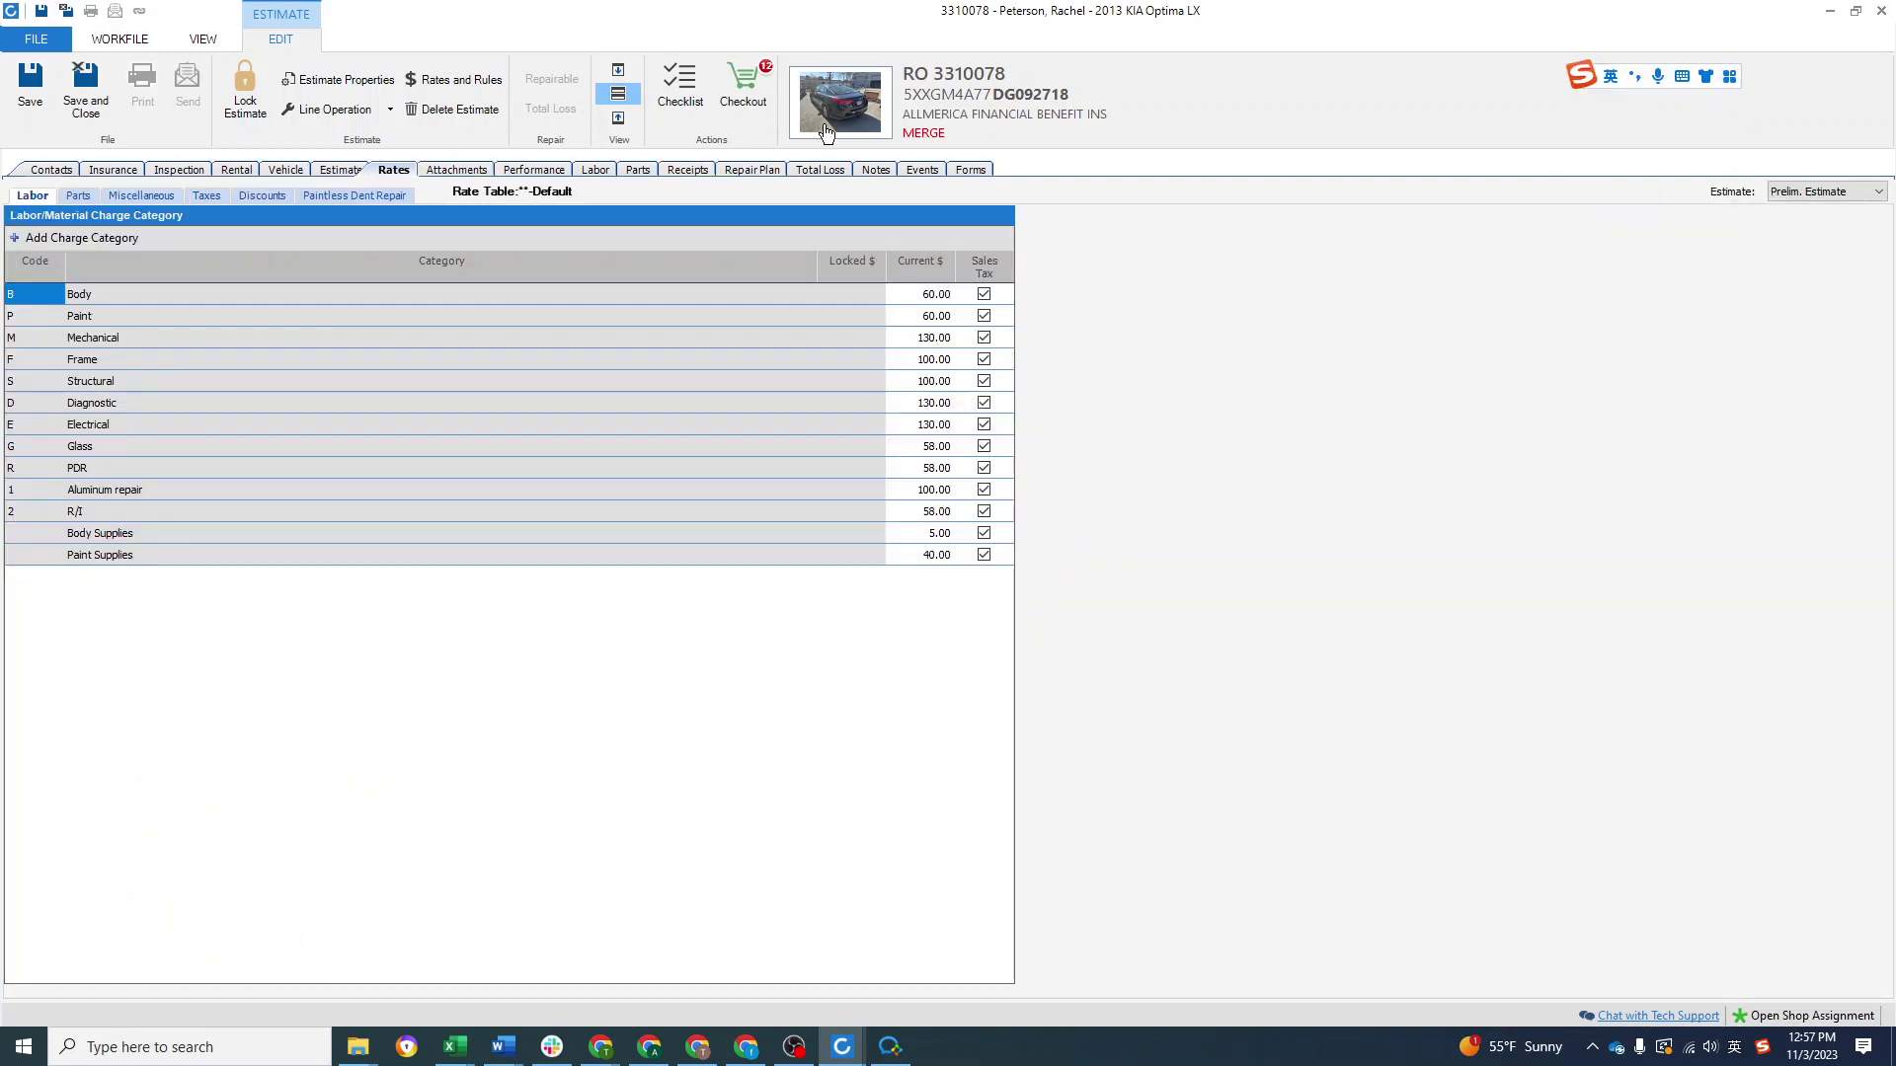
{"action": "left_click", "coordinate": [816, 126]}
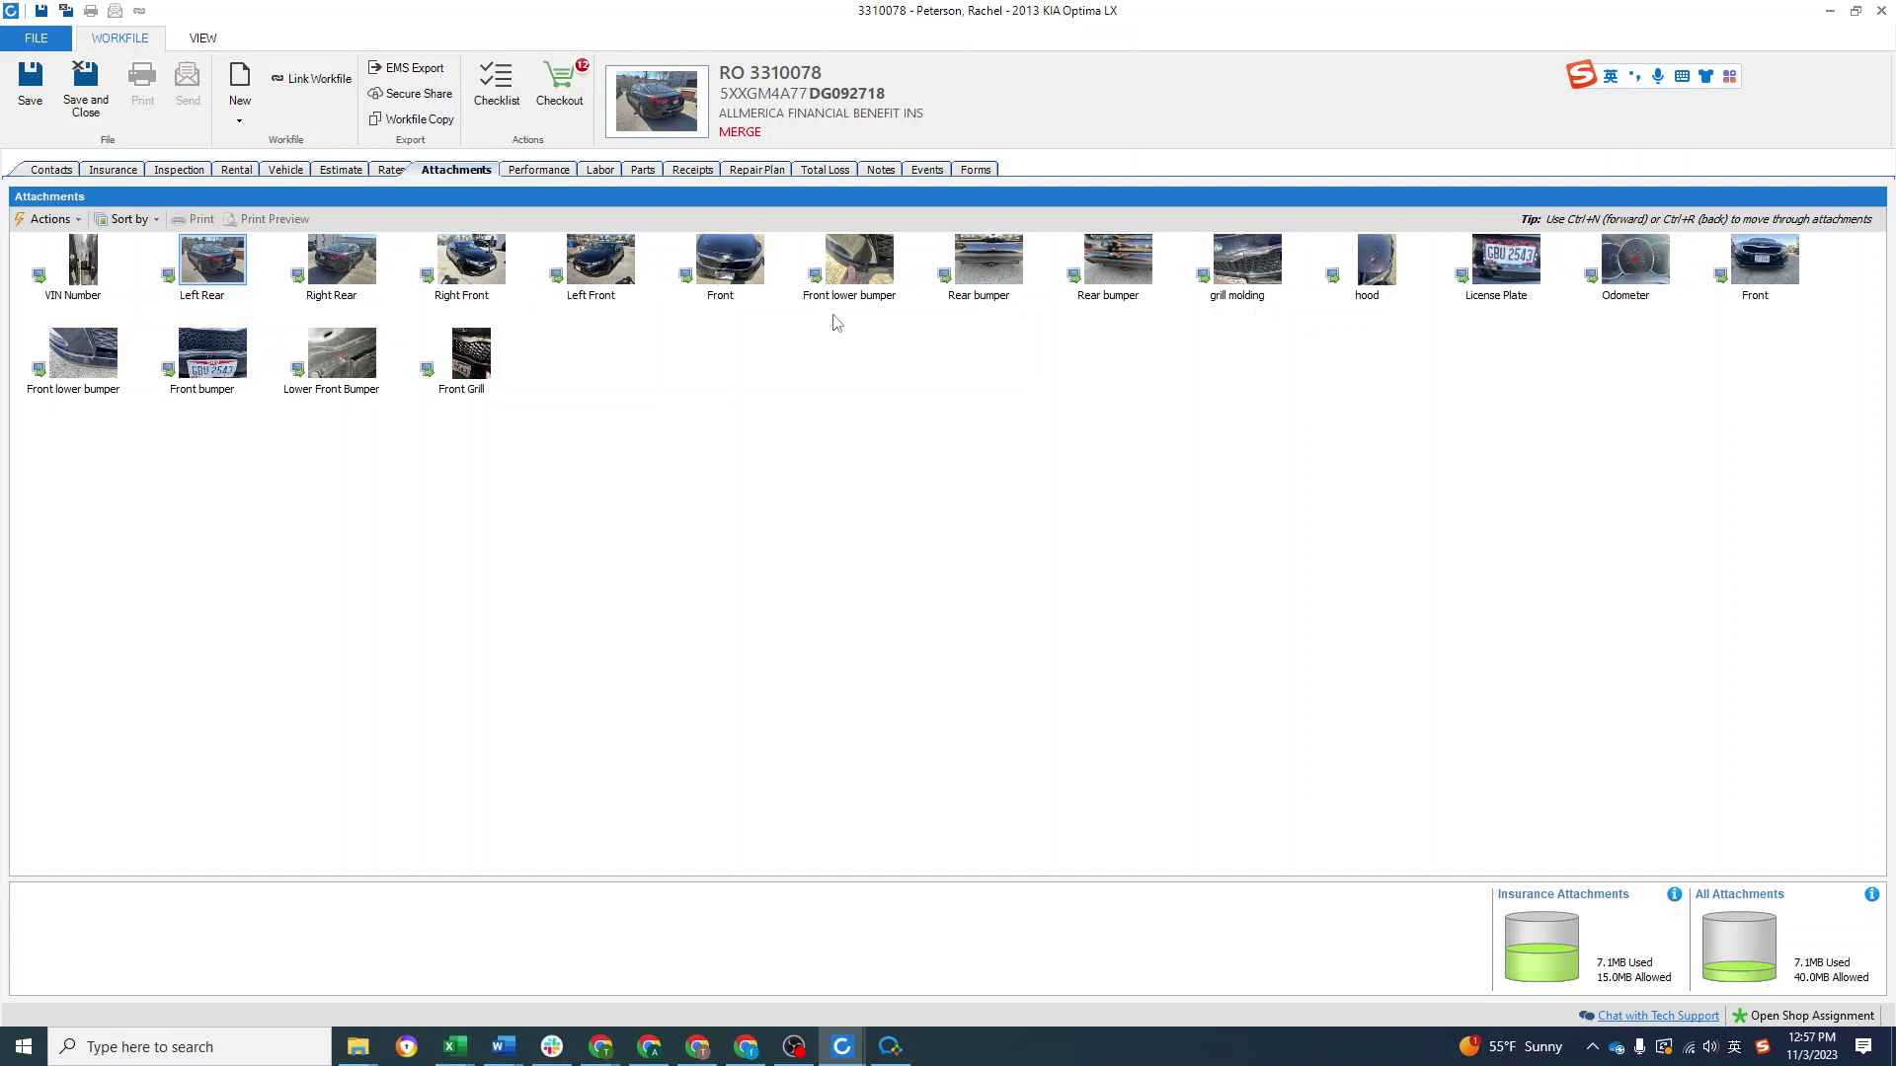
Step: Set the owner's communication preference to Text with consent, then save and close the workfile
{"action": "left_click", "coordinate": [86, 94]}
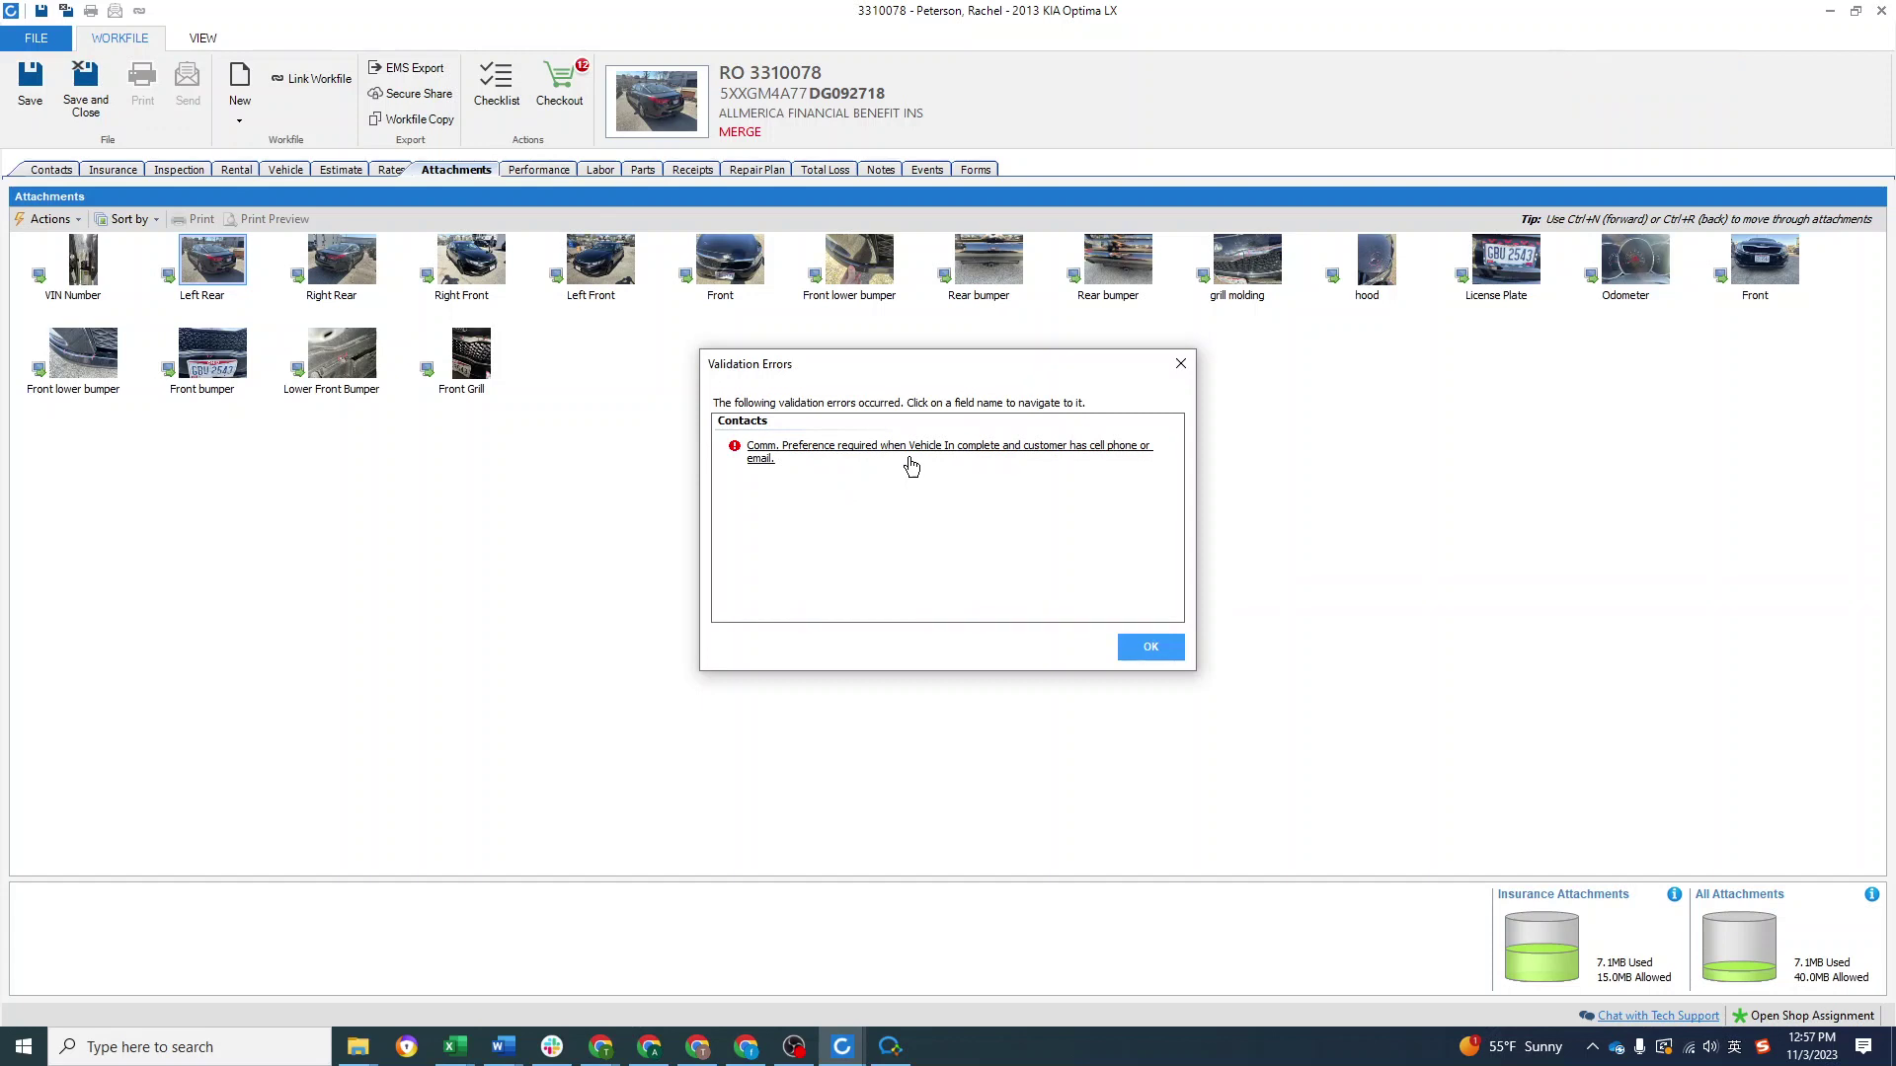
{"action": "left_click", "coordinate": [911, 451]}
{"action": "left_click", "coordinate": [1481, 592]}
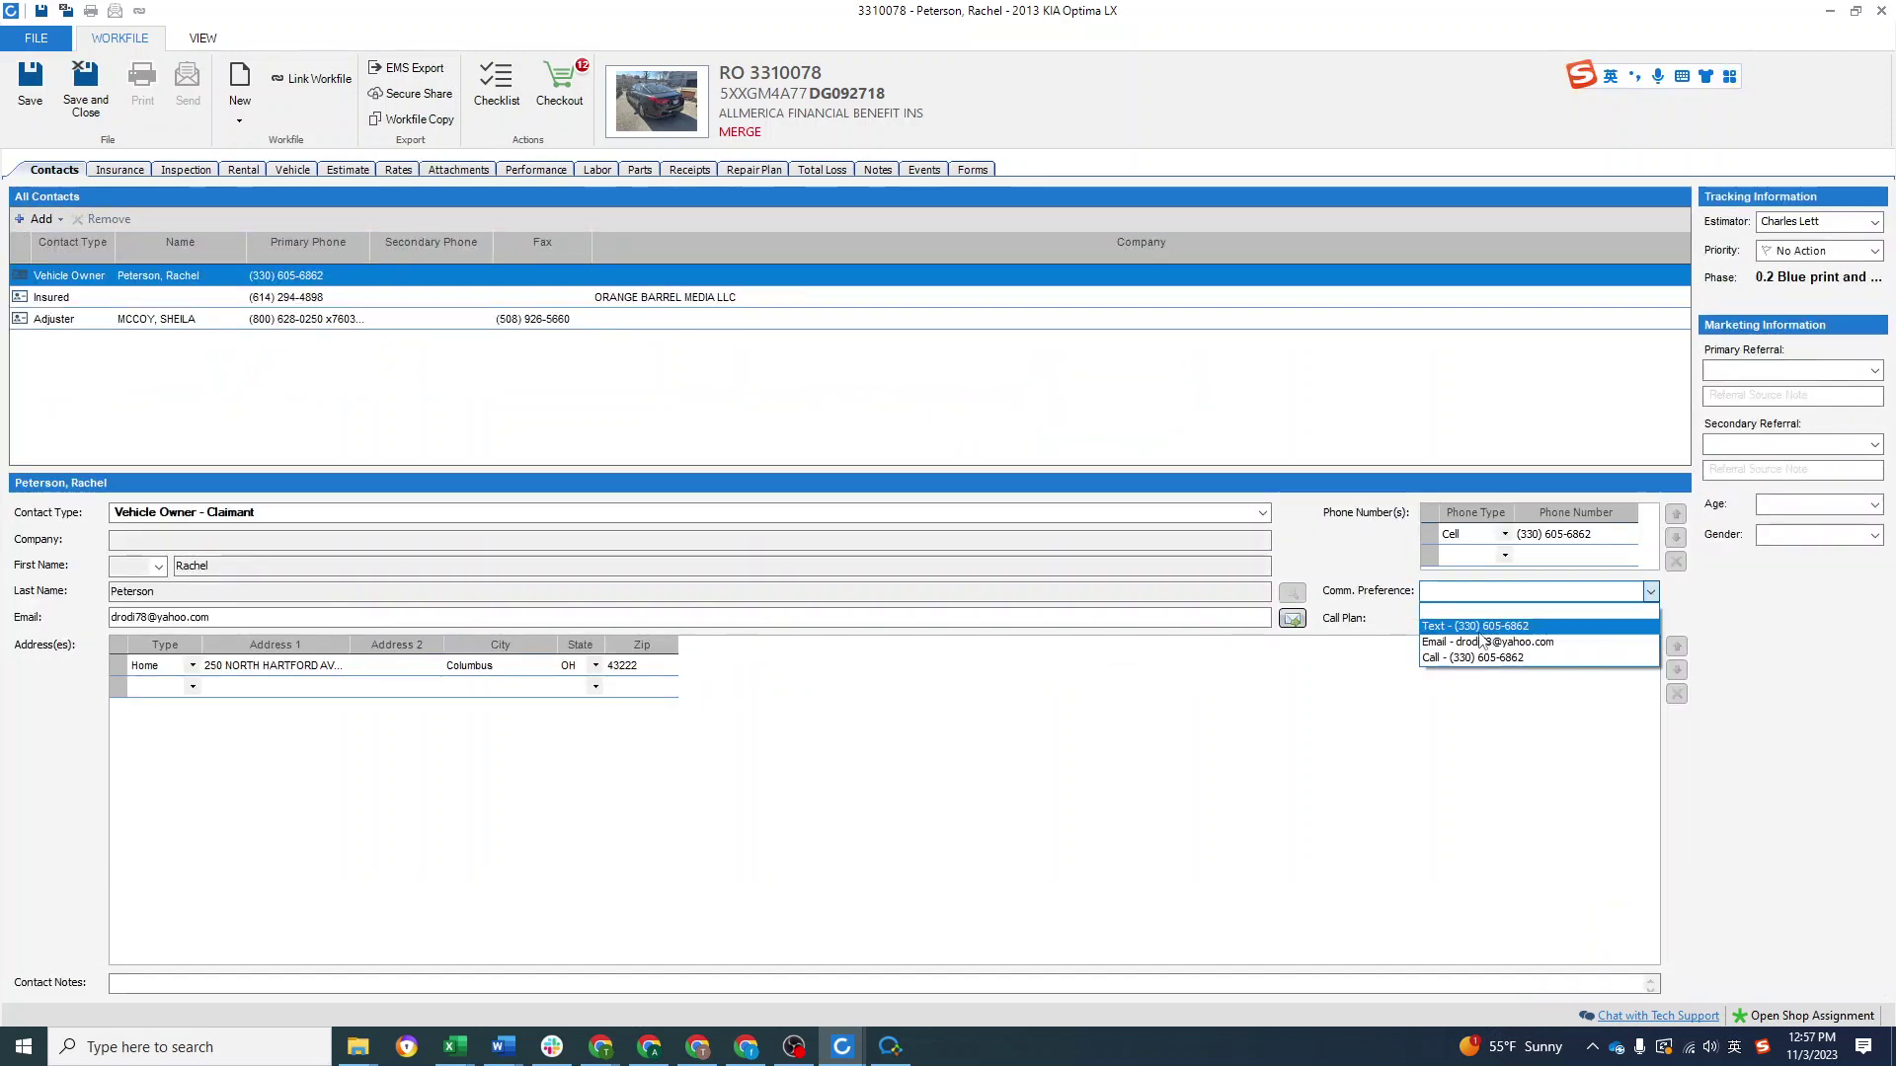
{"action": "left_click", "coordinate": [1482, 626]}
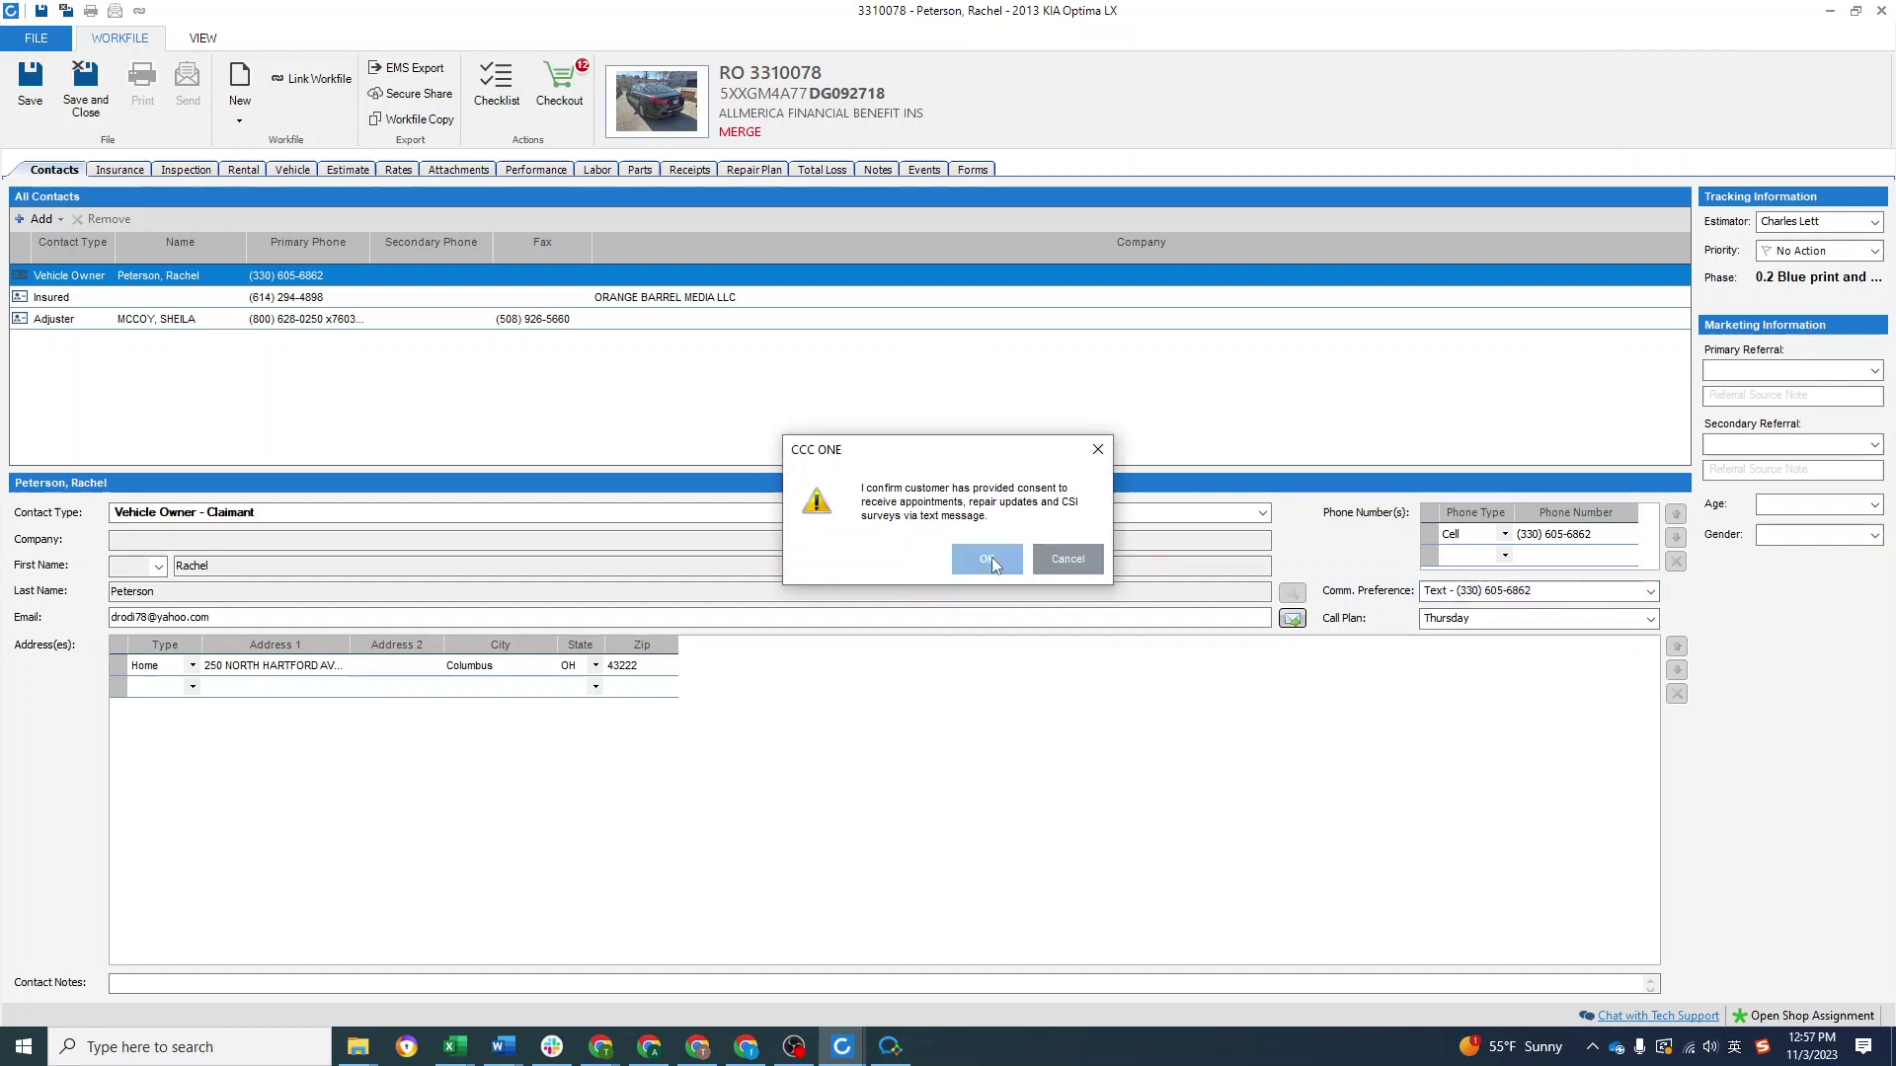
{"action": "left_click", "coordinate": [992, 557]}
{"action": "left_click", "coordinate": [86, 91]}
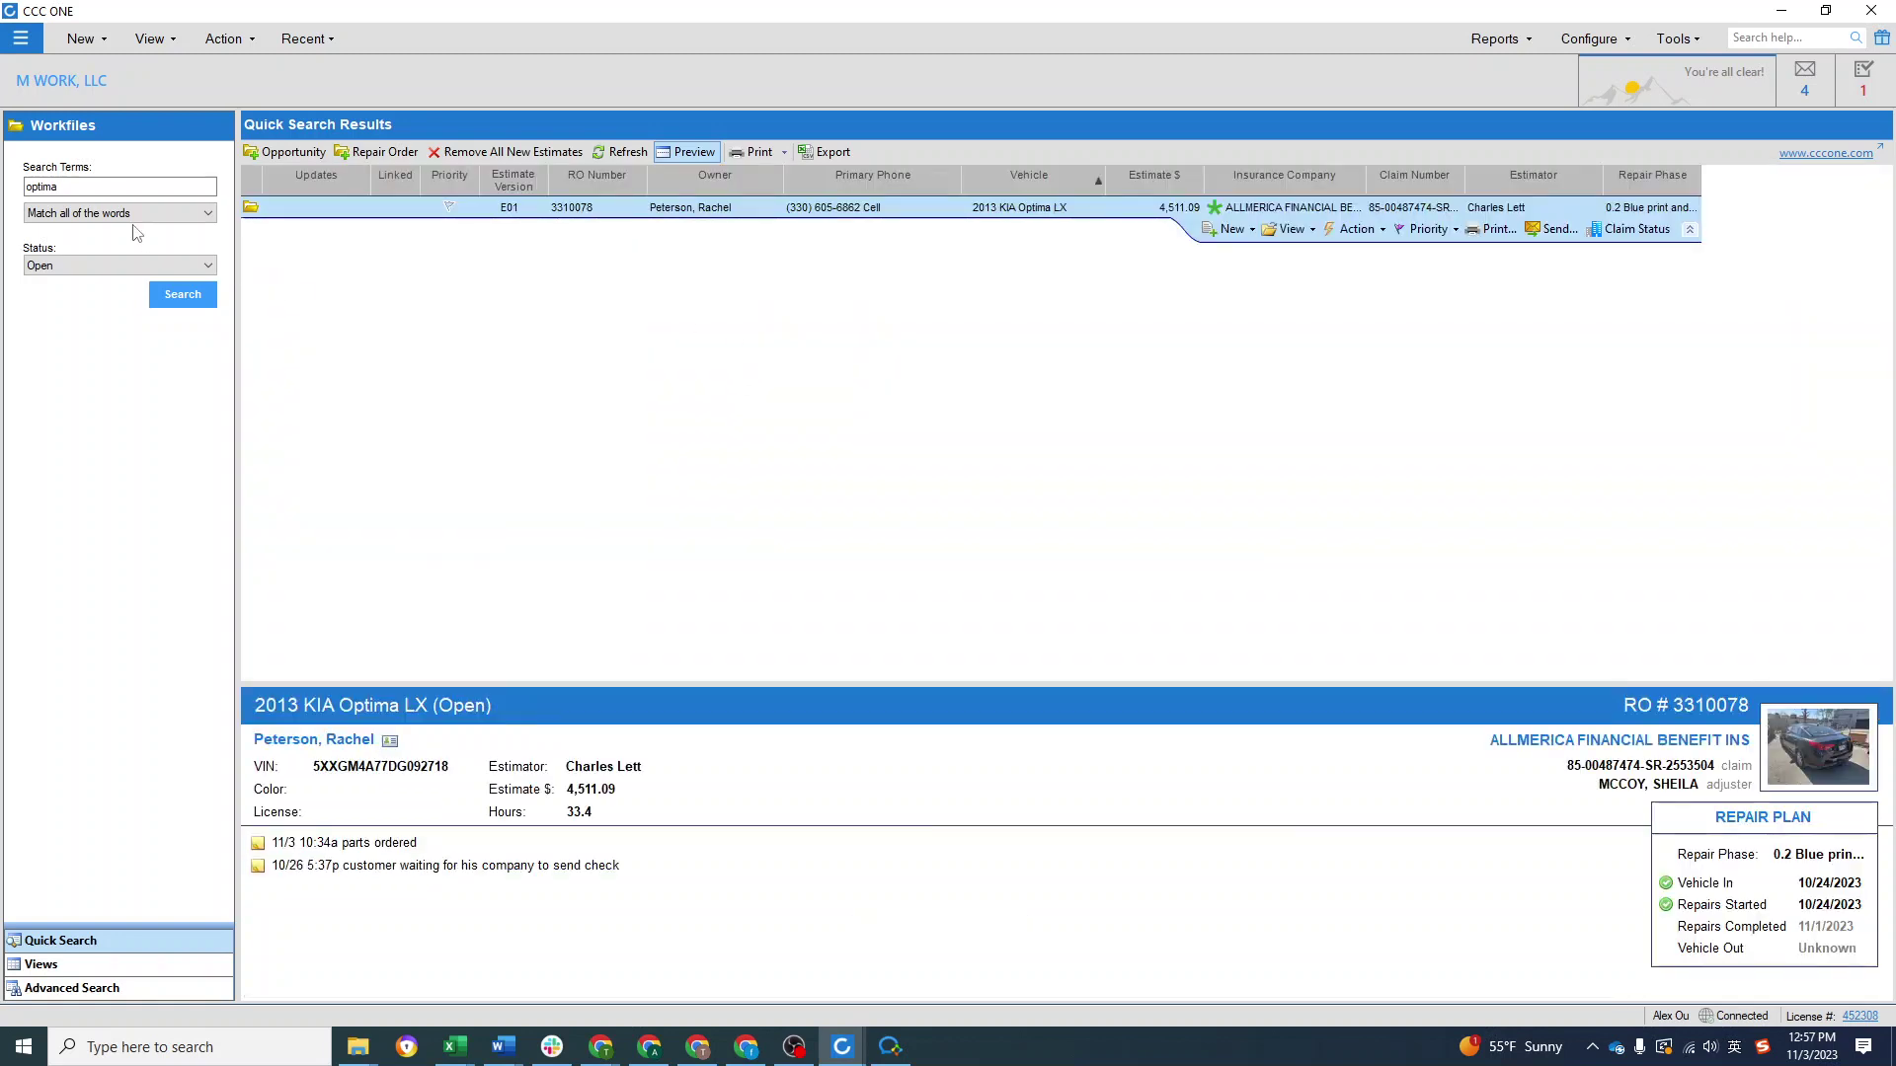
{"action": "left_click", "coordinate": [178, 296]}
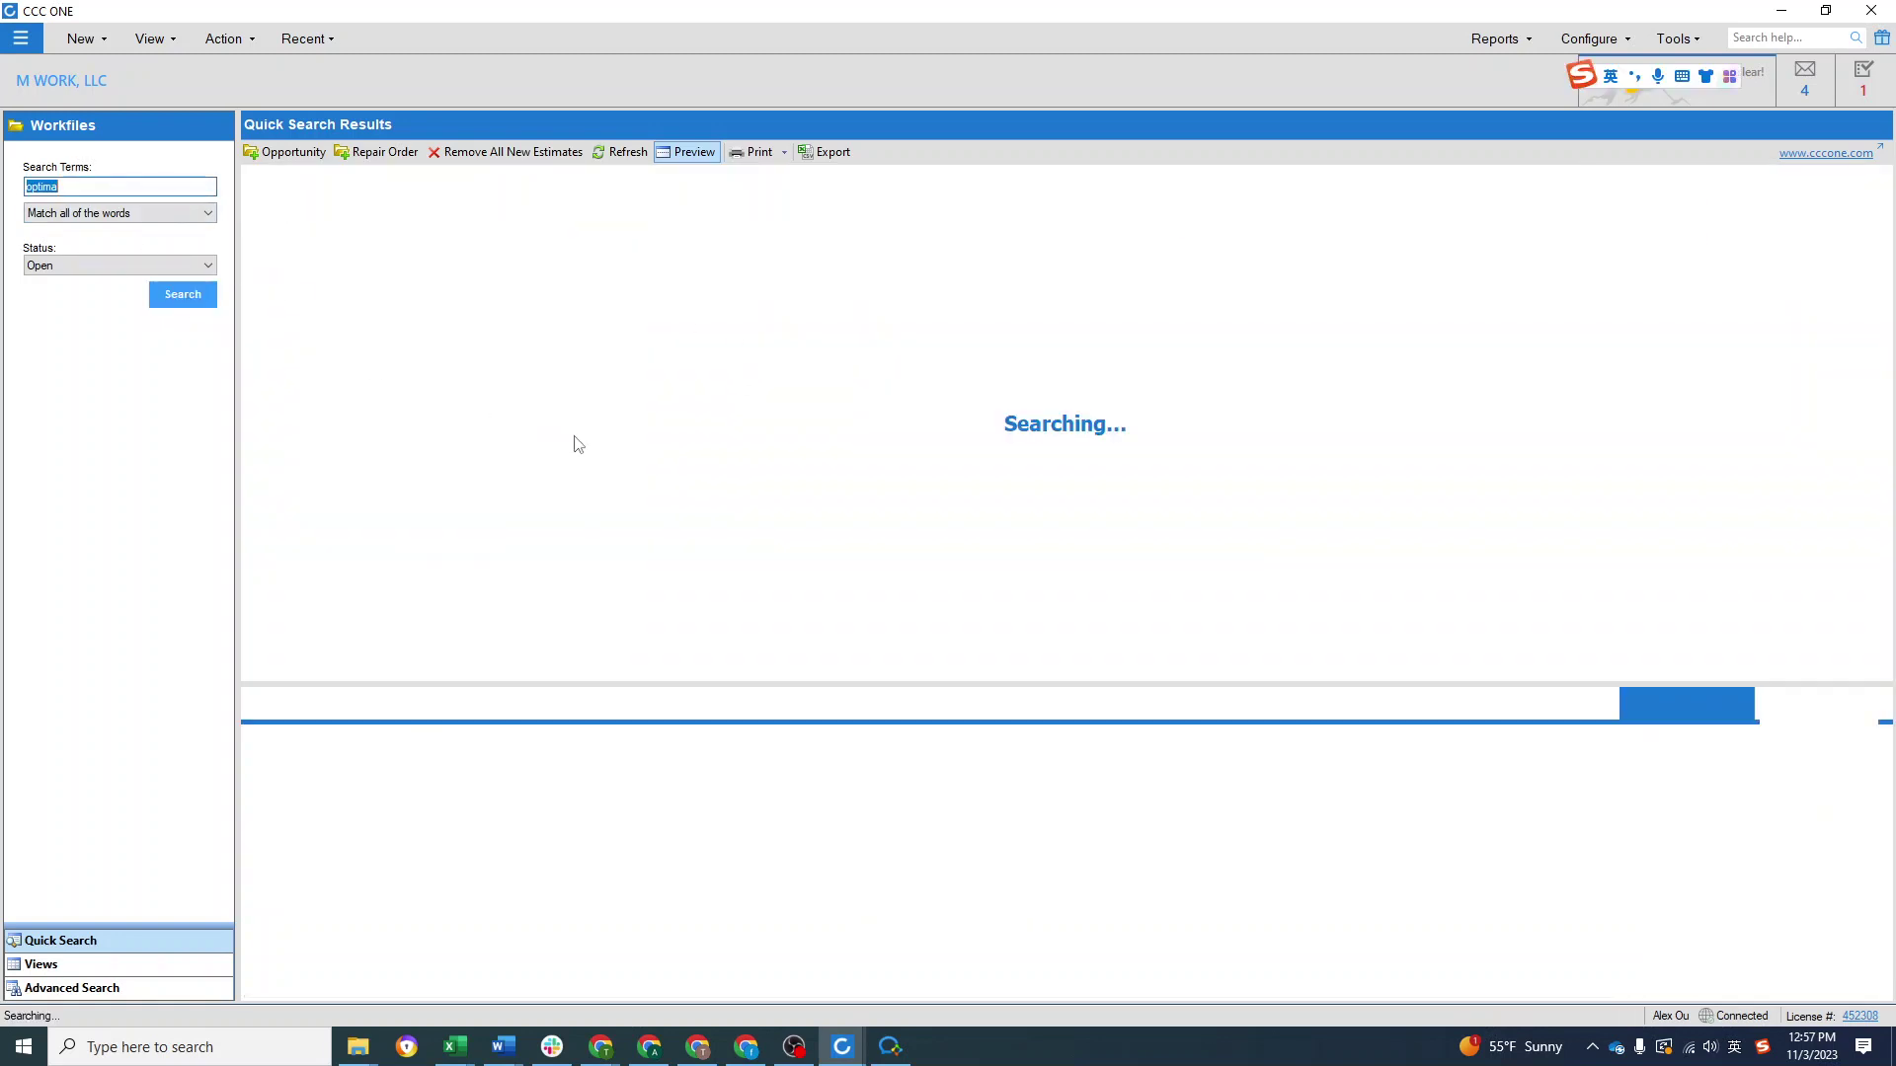